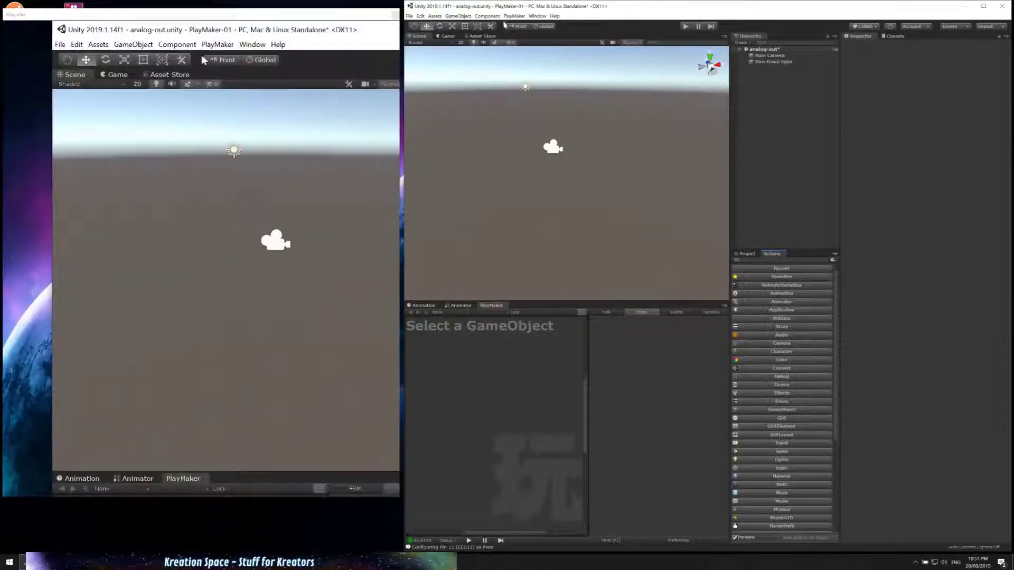
- Add a Kreation Playmaker Arduino object to the scene and detect the connected Arduino board
click(456, 16)
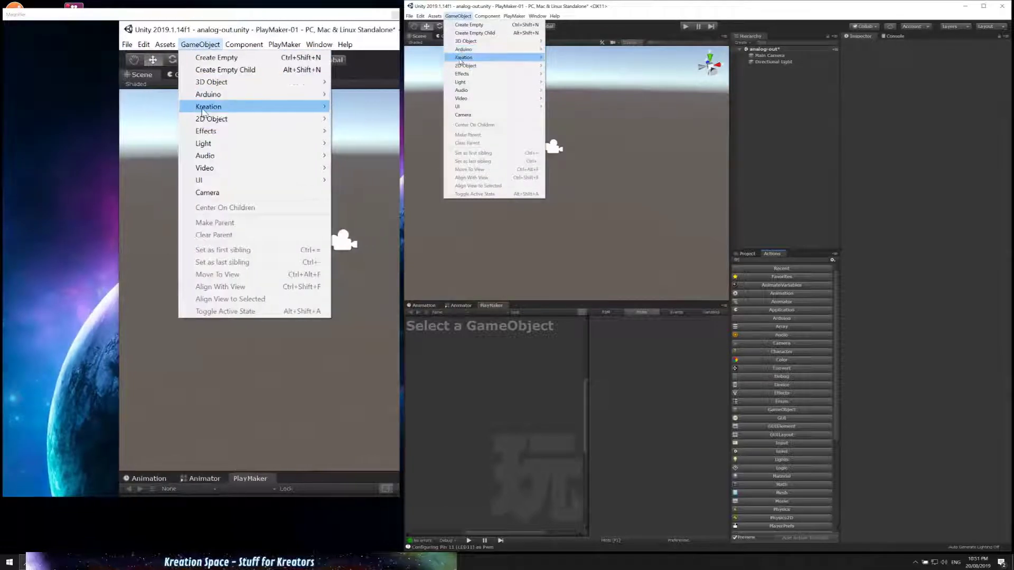
mouse_move(461, 58)
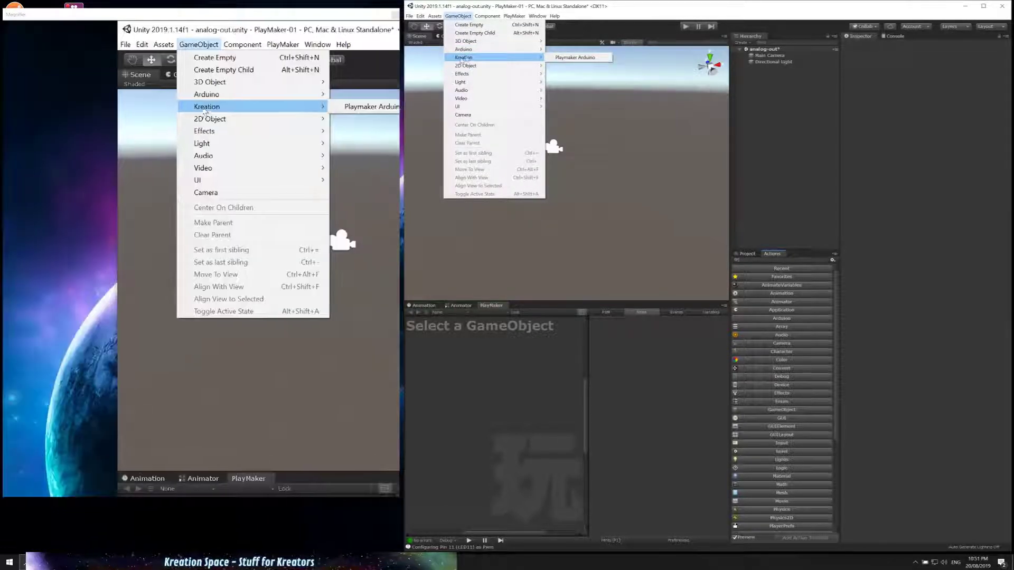
click(576, 57)
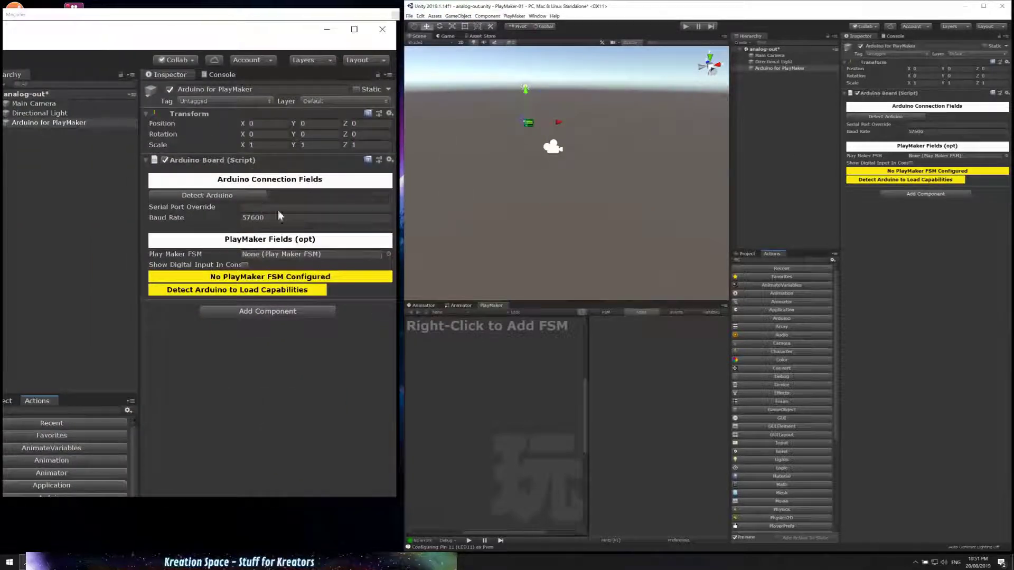
click(894, 118)
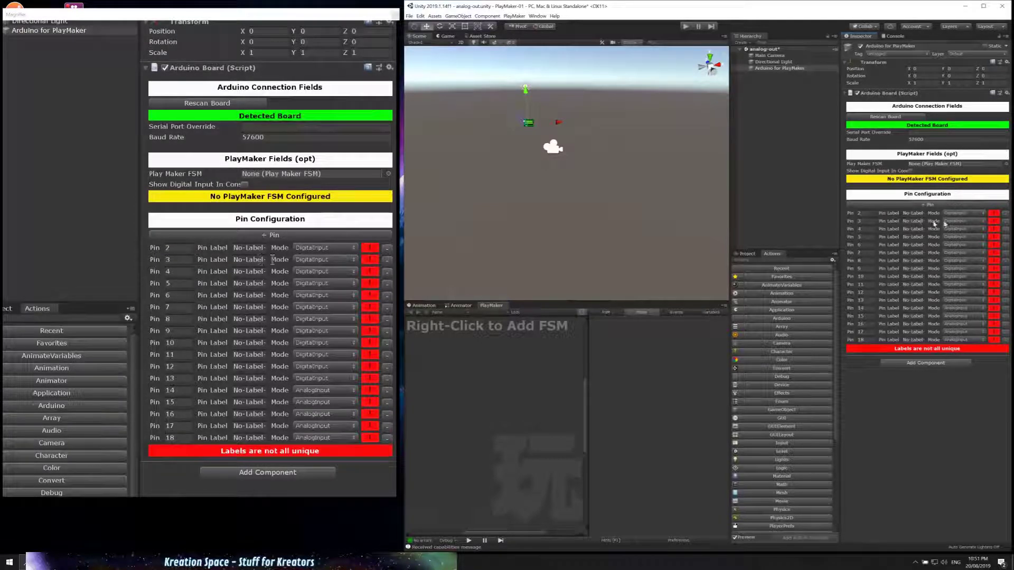
- Remove pins 2, 4 and 7 through 18 from the Arduino board's pin configuration, keeping pins 3, 5 and 6
click(1005, 214)
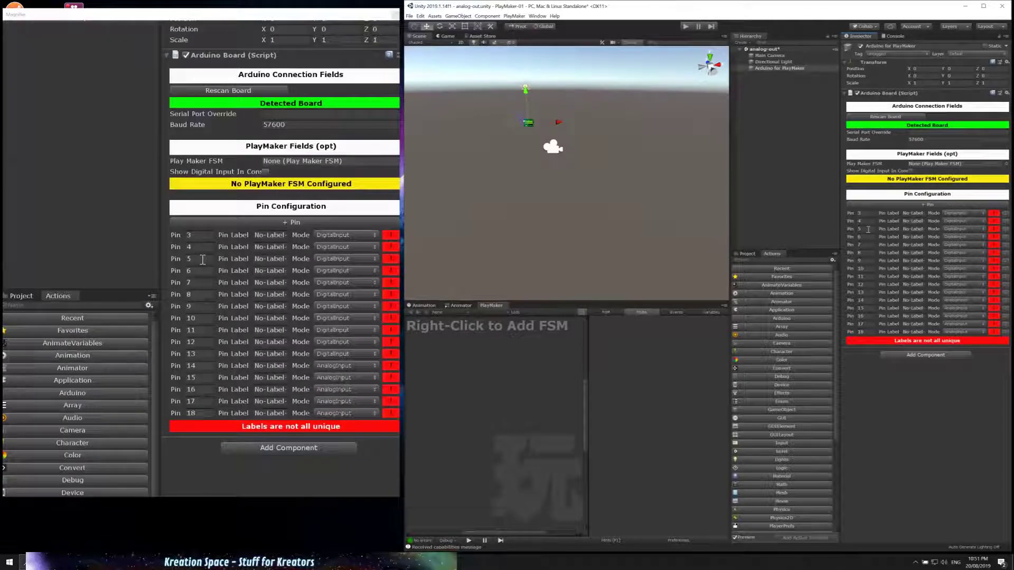
click(1006, 222)
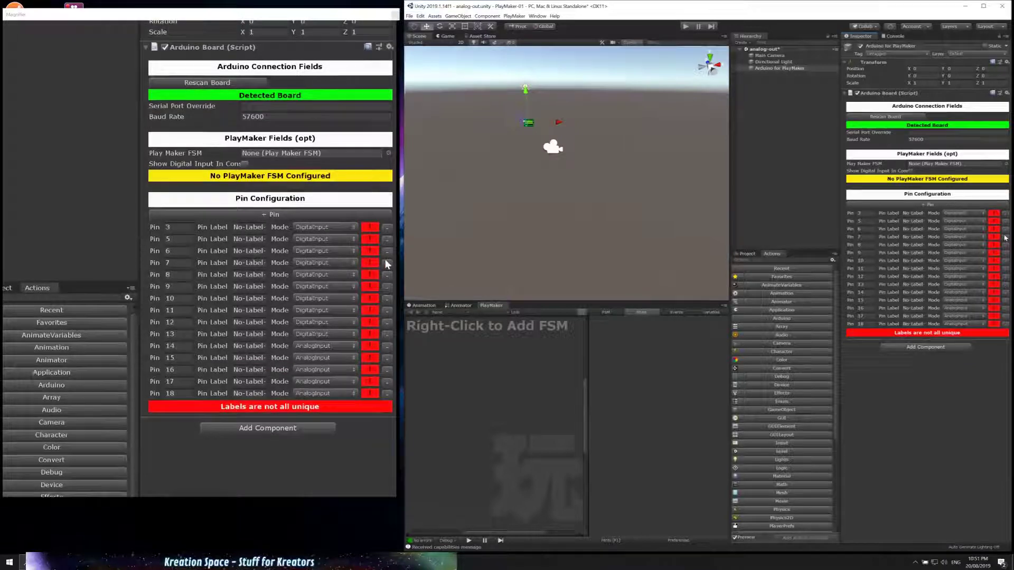
click(1005, 237)
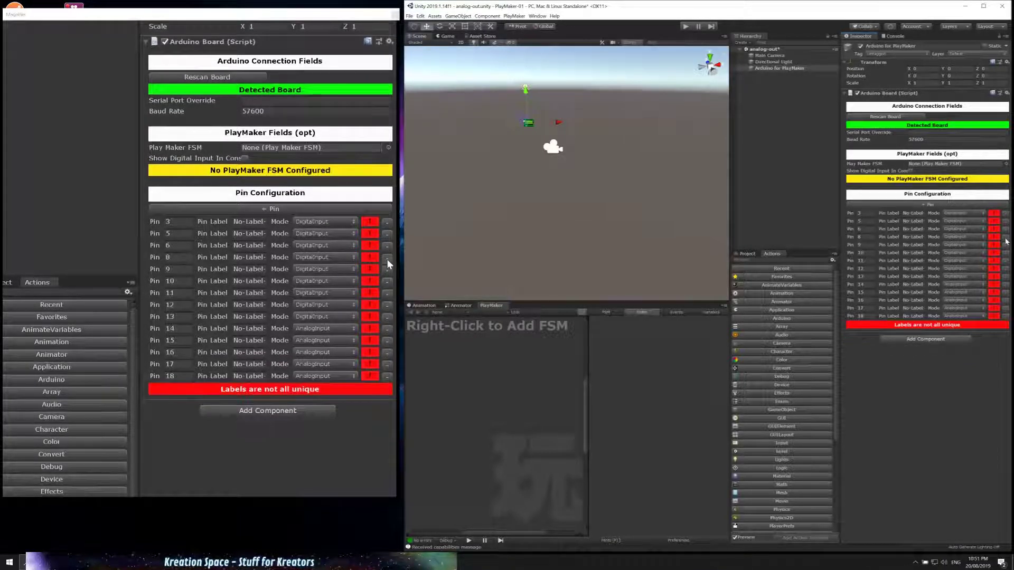
click(1005, 237)
click(1005, 237)
click(1005, 237)
click(1005, 237)
click(1005, 237)
click(1005, 237)
click(1005, 238)
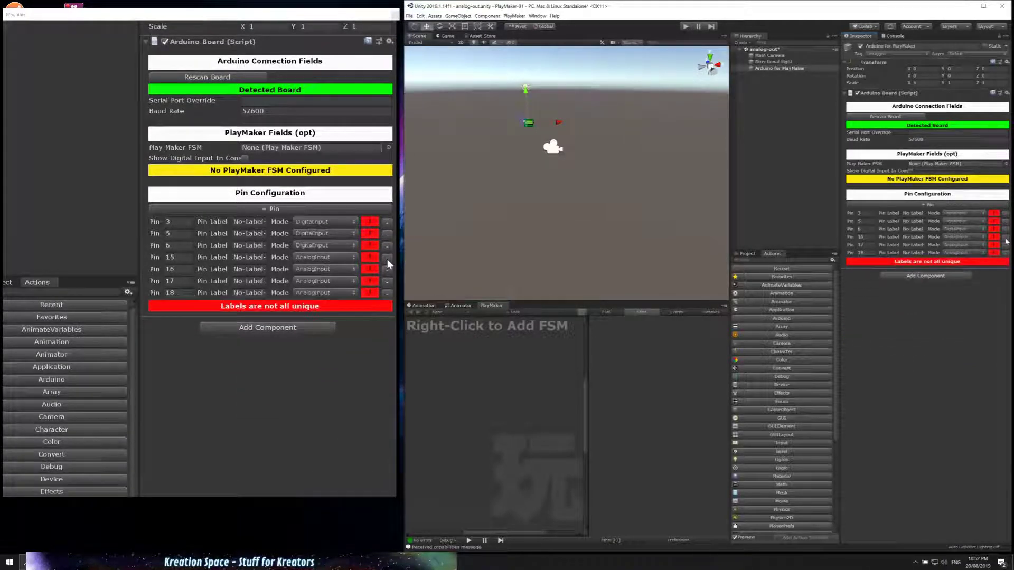
click(1005, 237)
click(1005, 237)
click(1005, 237)
click(1005, 237)
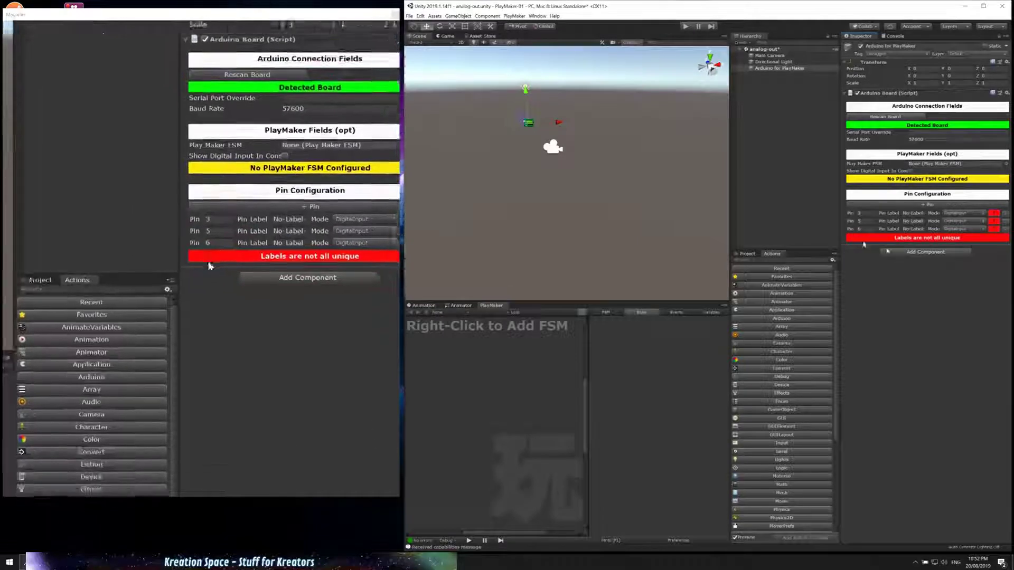
- Set the mode of Arduino pins 3, 5 and 6 to Pwm
click(969, 214)
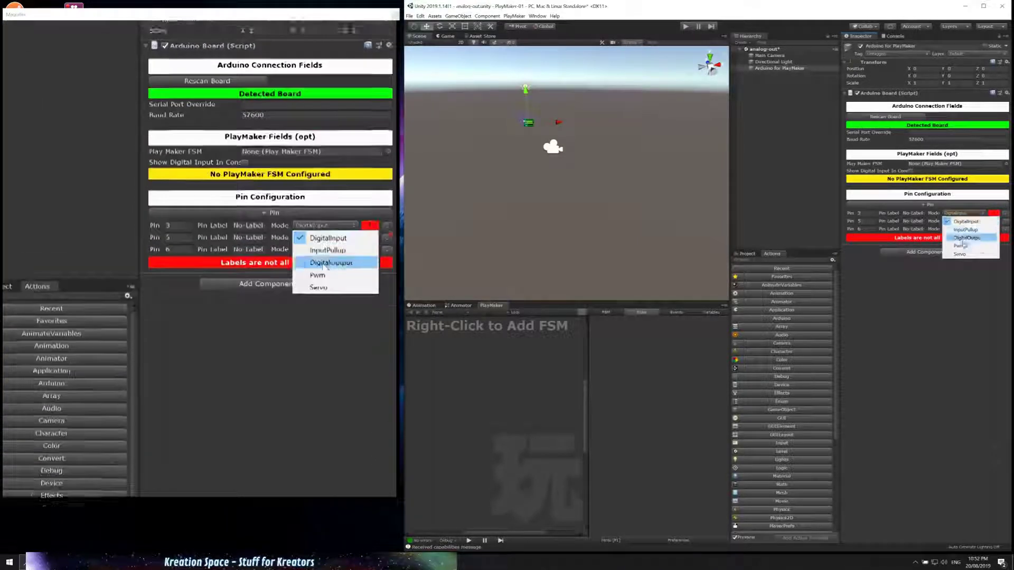
click(959, 247)
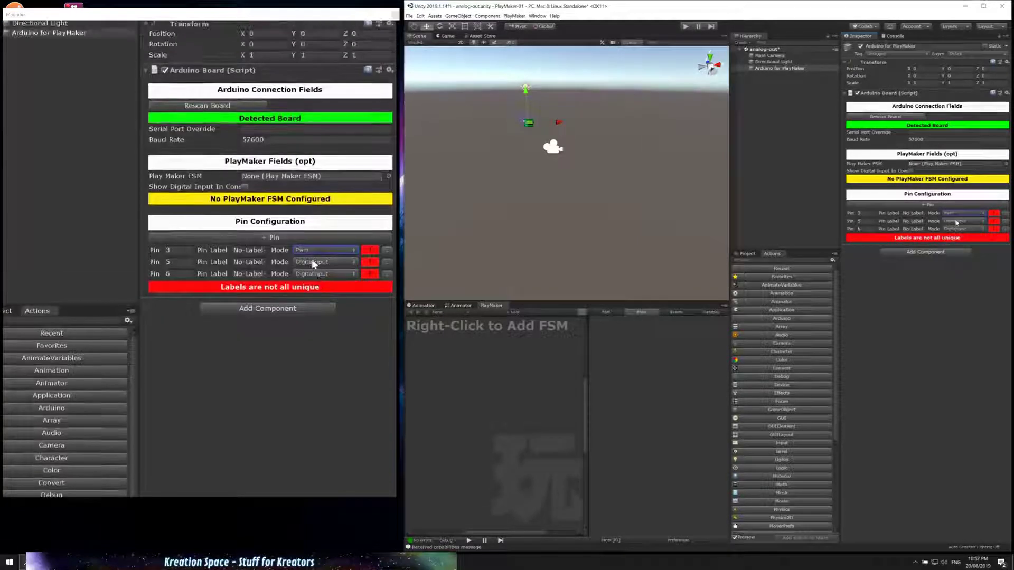
click(964, 220)
click(959, 254)
click(964, 229)
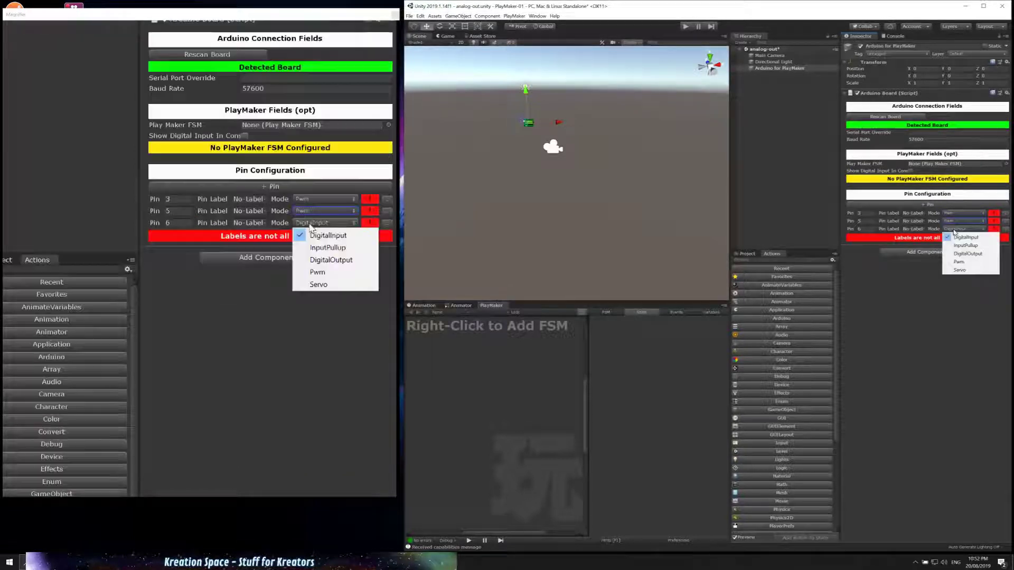
click(957, 263)
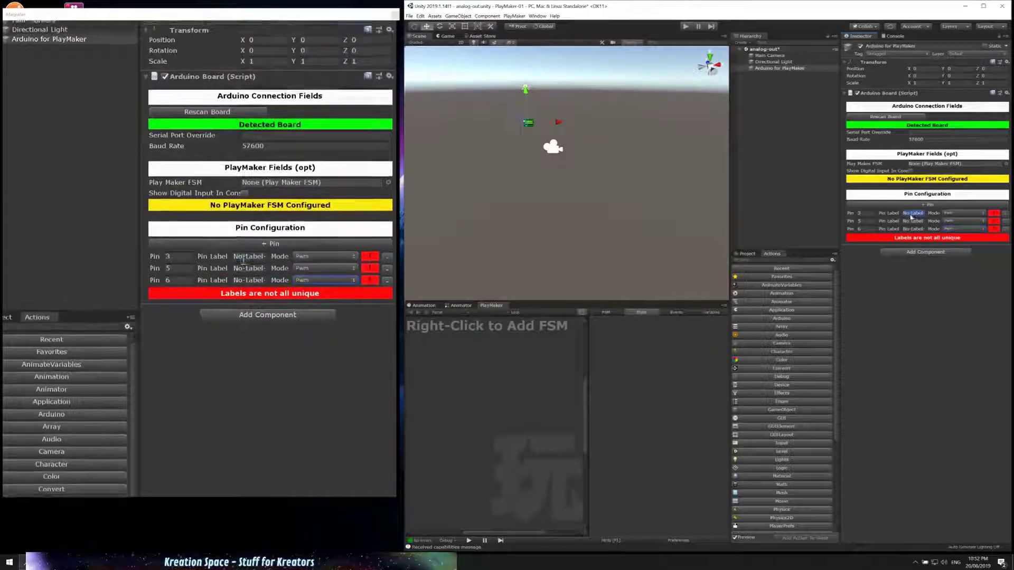
- Label pin 3 as LED3, pin 5 as LED5 and pin 6 as LED6
click(913, 212)
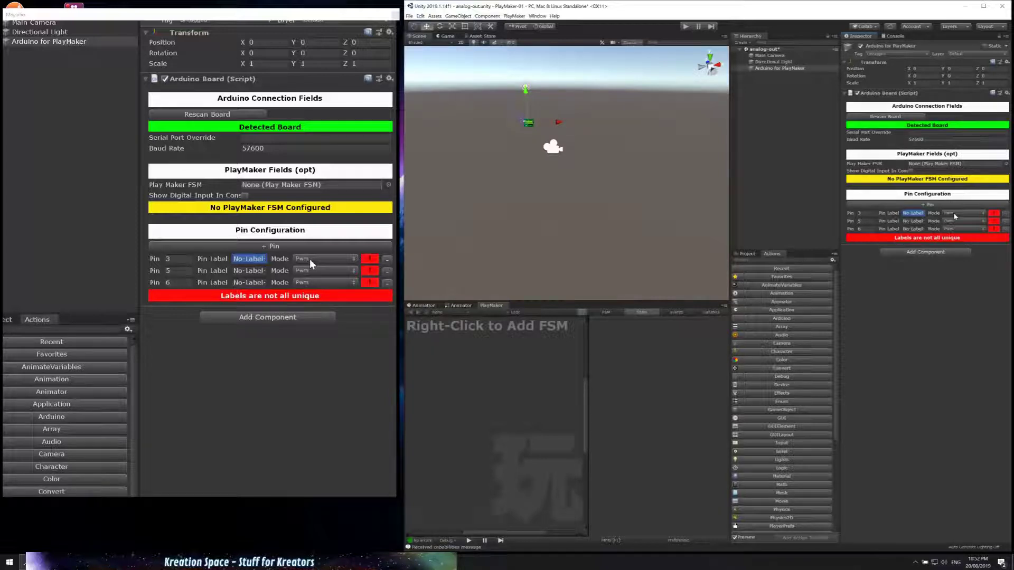
text(LED3)
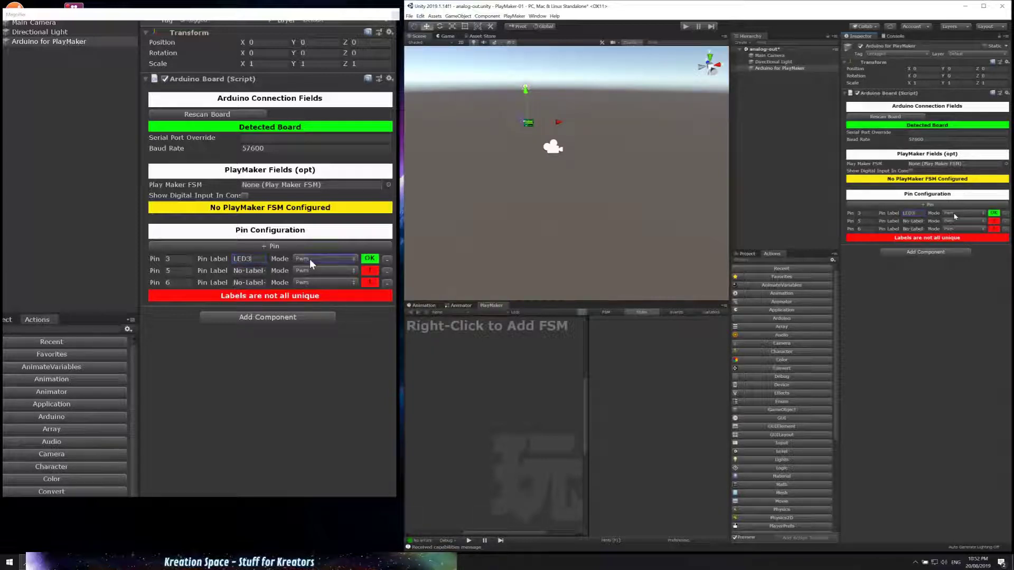
key(Tab)
key(Tab)
text(LED5)
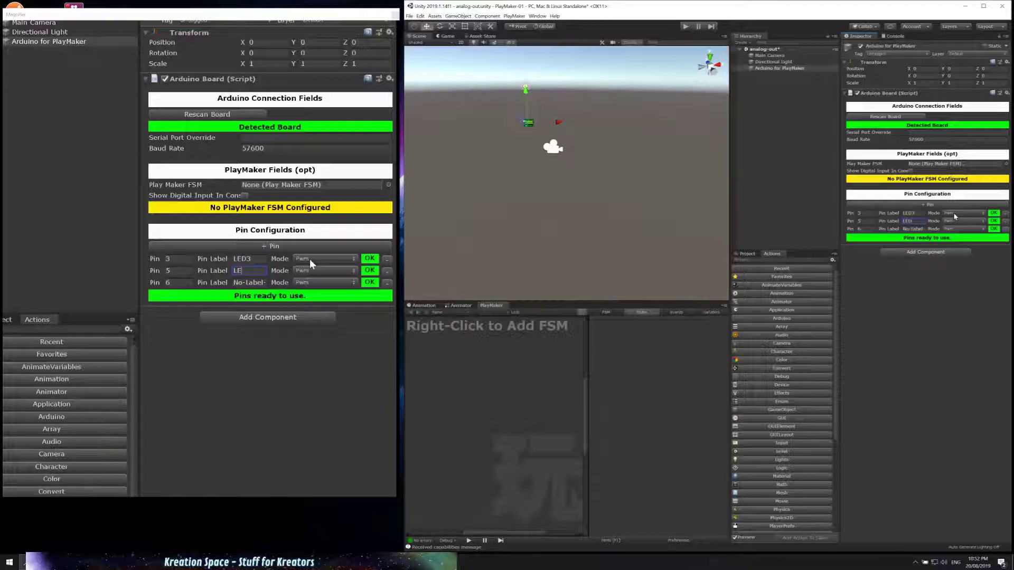
key(Tab)
key(Tab)
text(LED6)
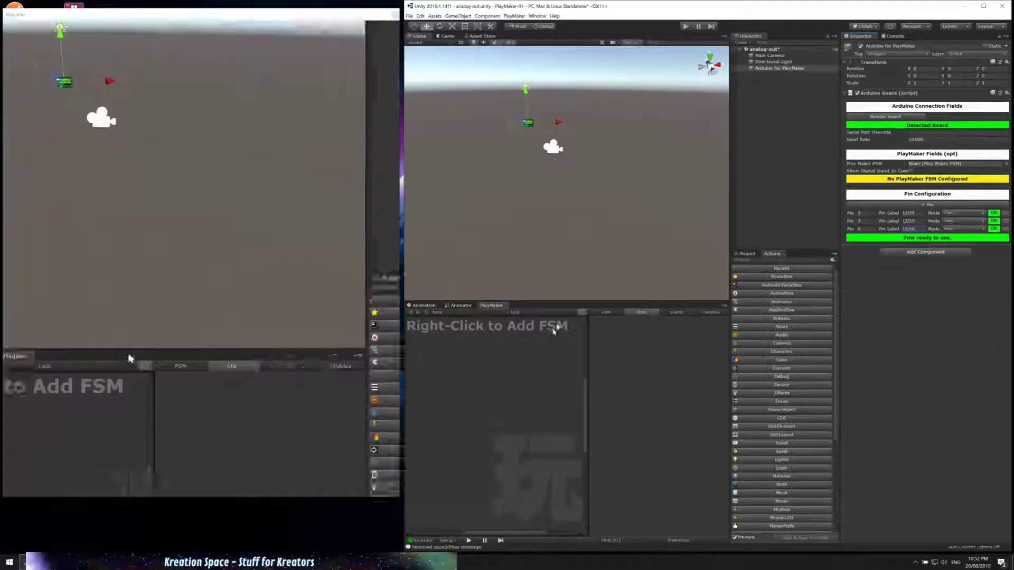
- Add a PlayMaker FSM to the Arduino for PlayMaker object
right_click(482, 359)
click(489, 361)
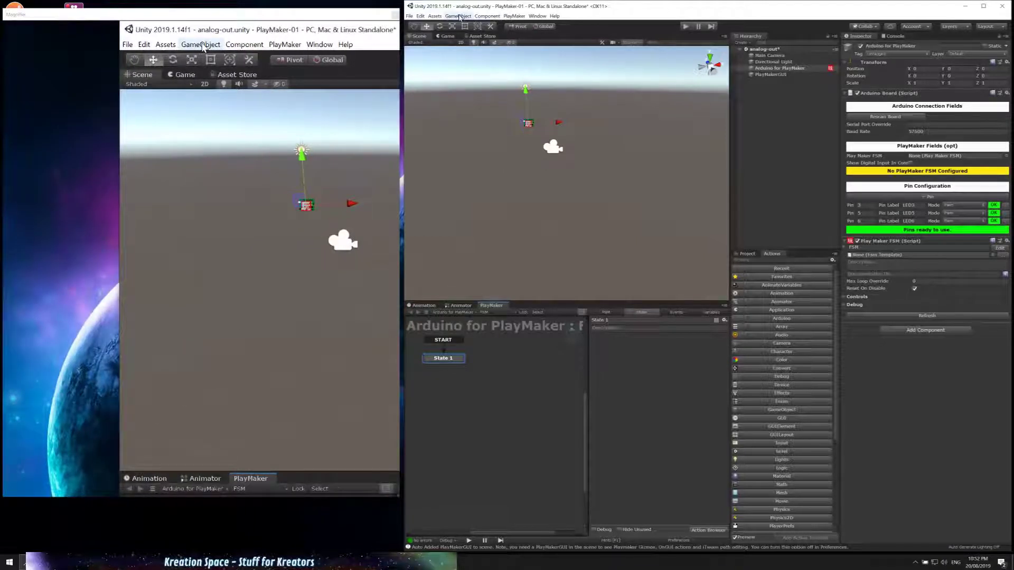
- Create a UI Panel in the scene
click(458, 16)
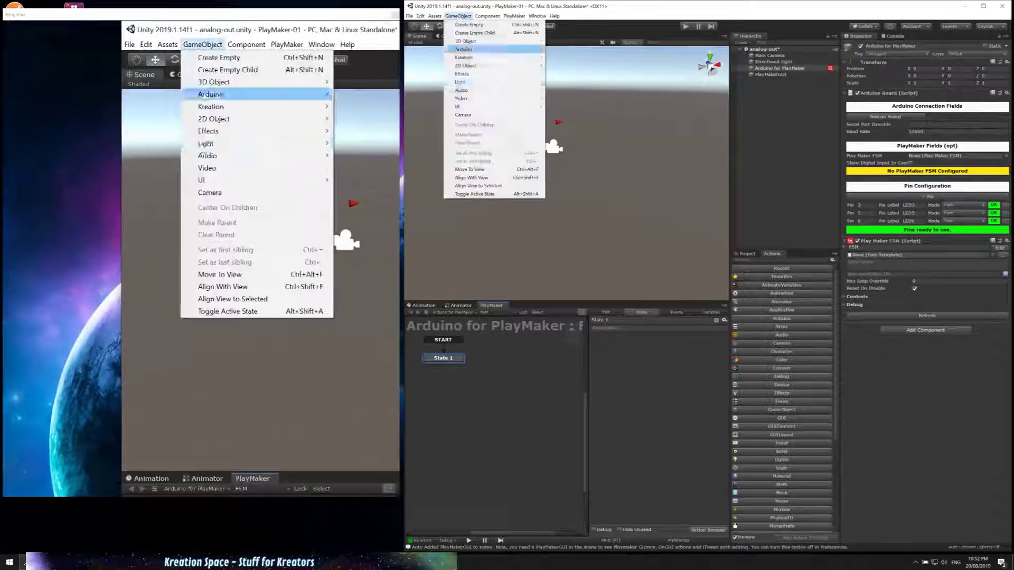
mouse_move(459, 107)
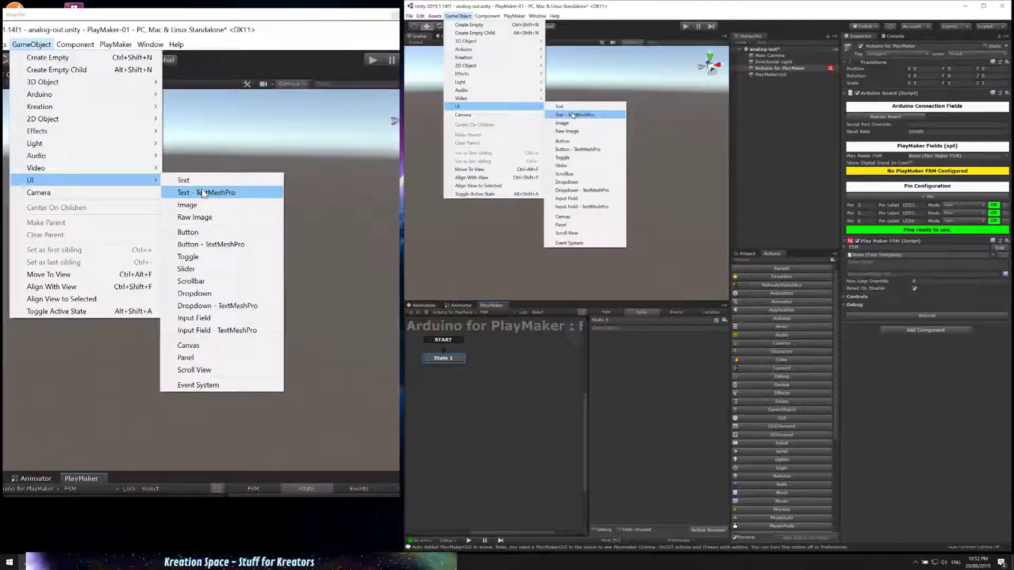
click(561, 224)
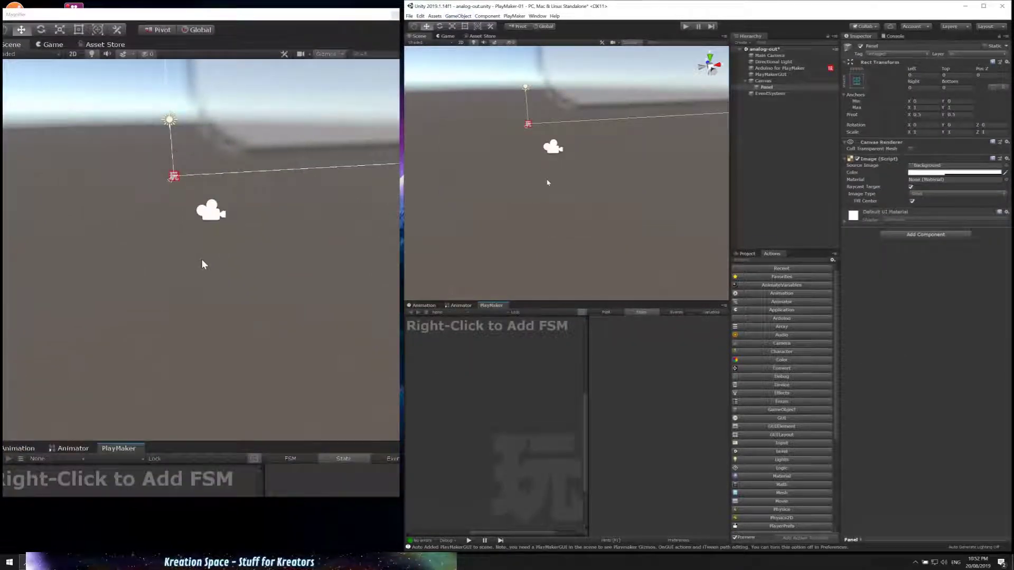
- Add a UI Button to the canvas alongside the panel
key(f)
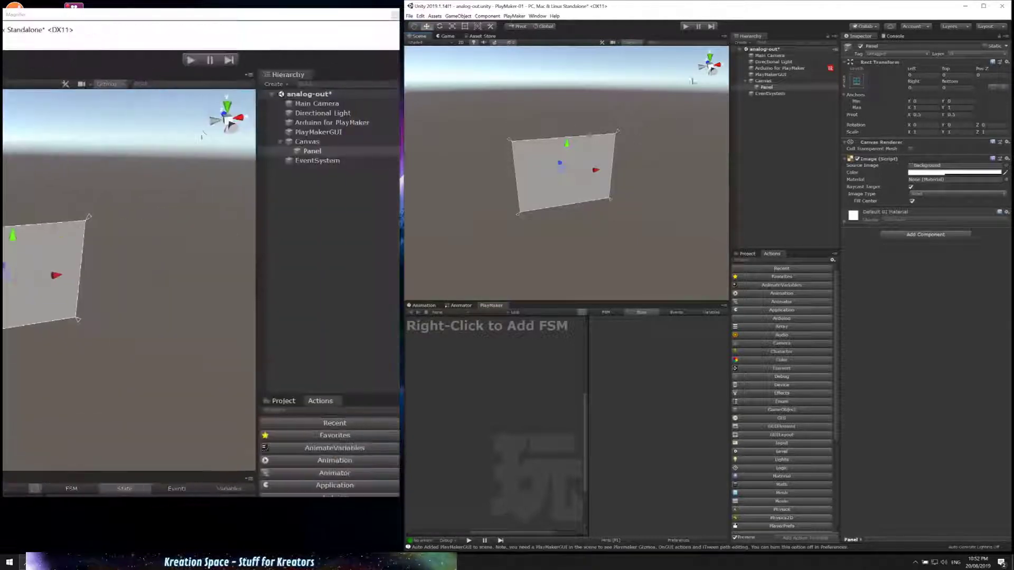
click(713, 76)
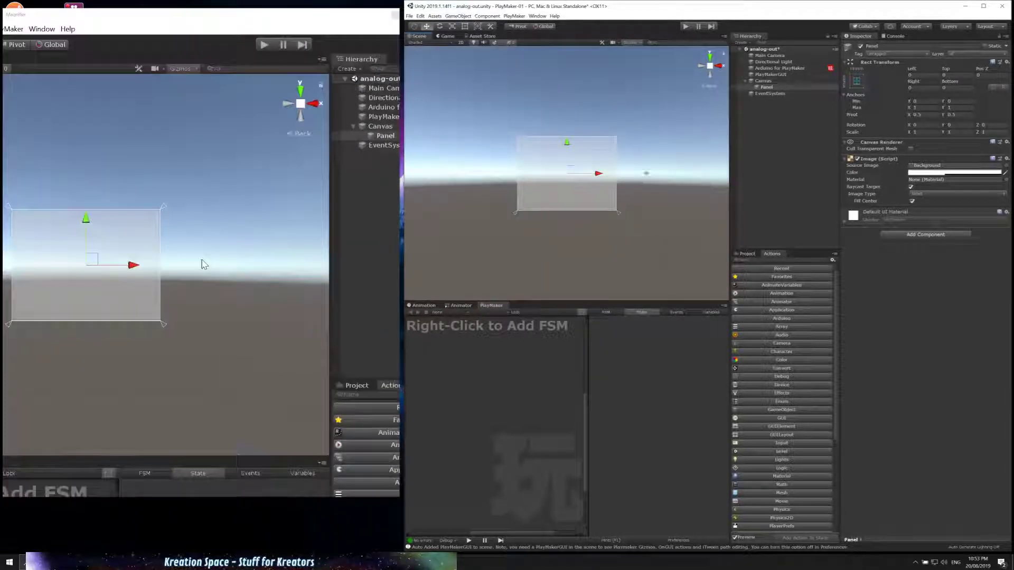
scroll(602, 200, up, 5)
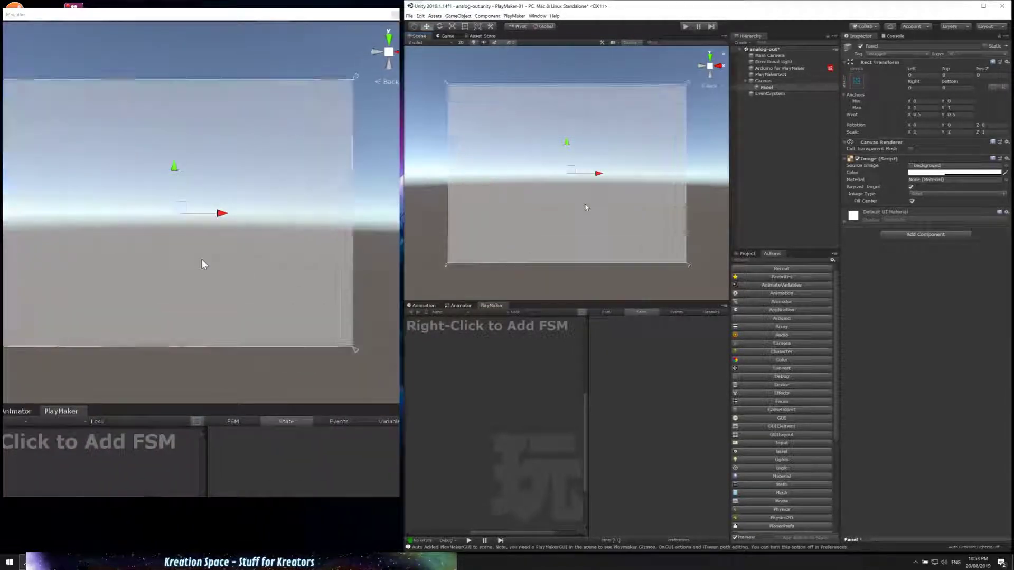
click(458, 16)
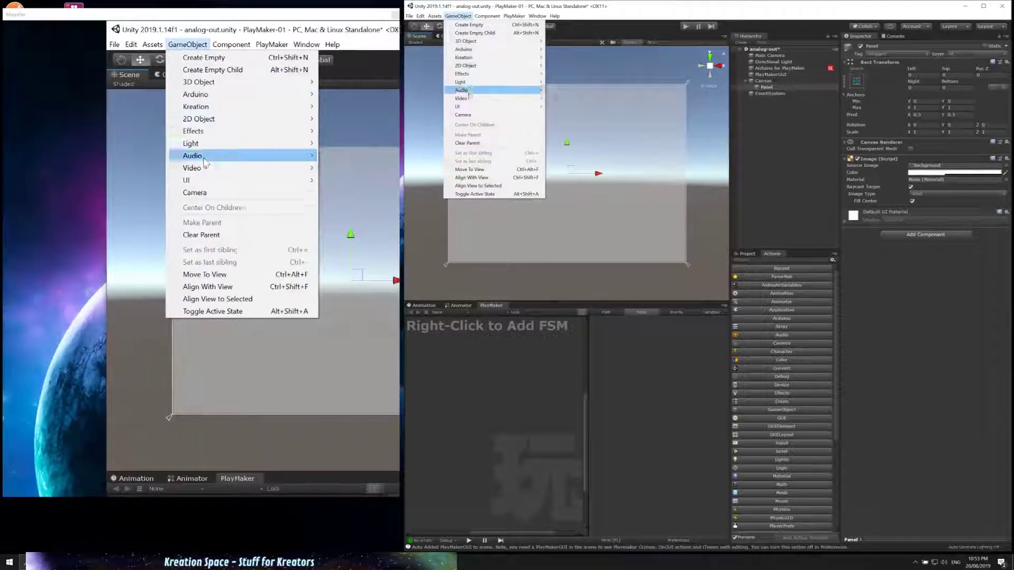
mouse_move(469, 108)
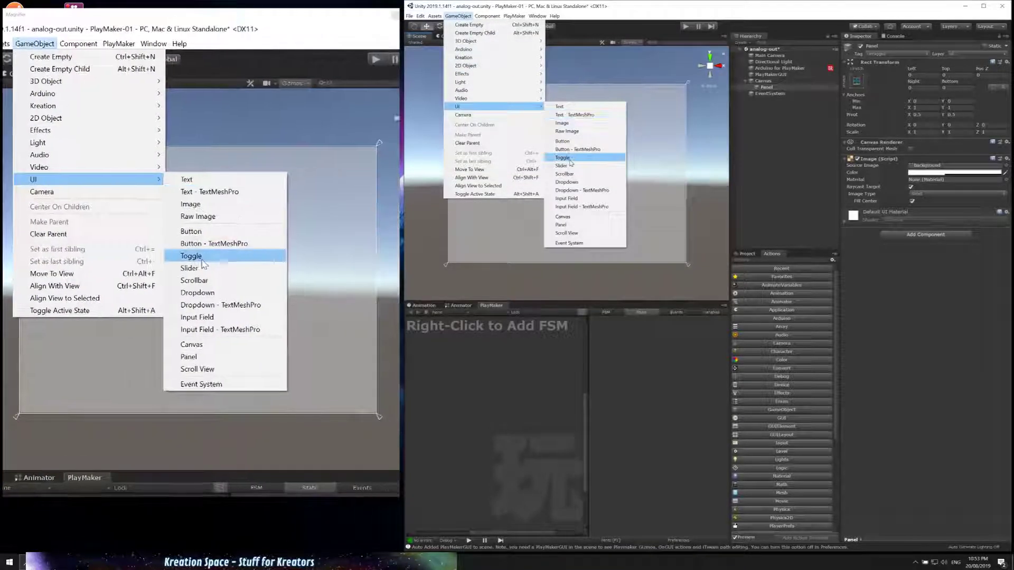
click(562, 141)
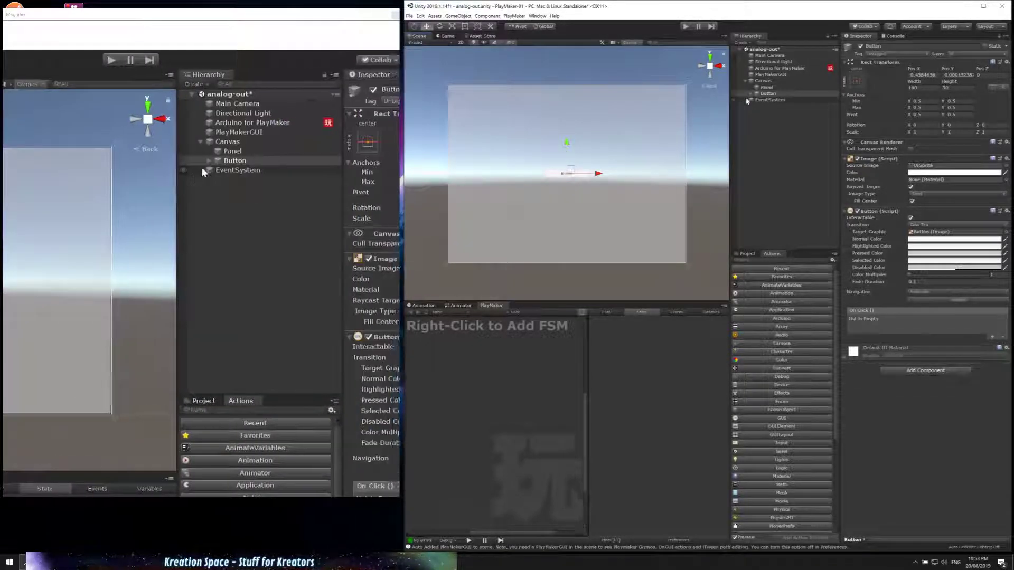
- Rename the button object to Btn-All-Off and set its child text to "All LEDs Off"
click(750, 95)
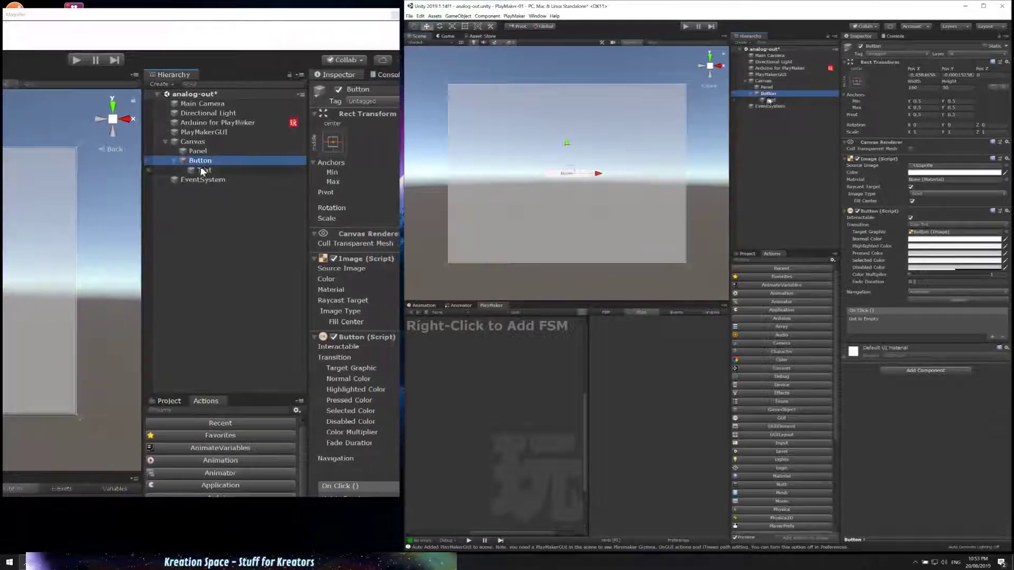
click(751, 94)
key(F2)
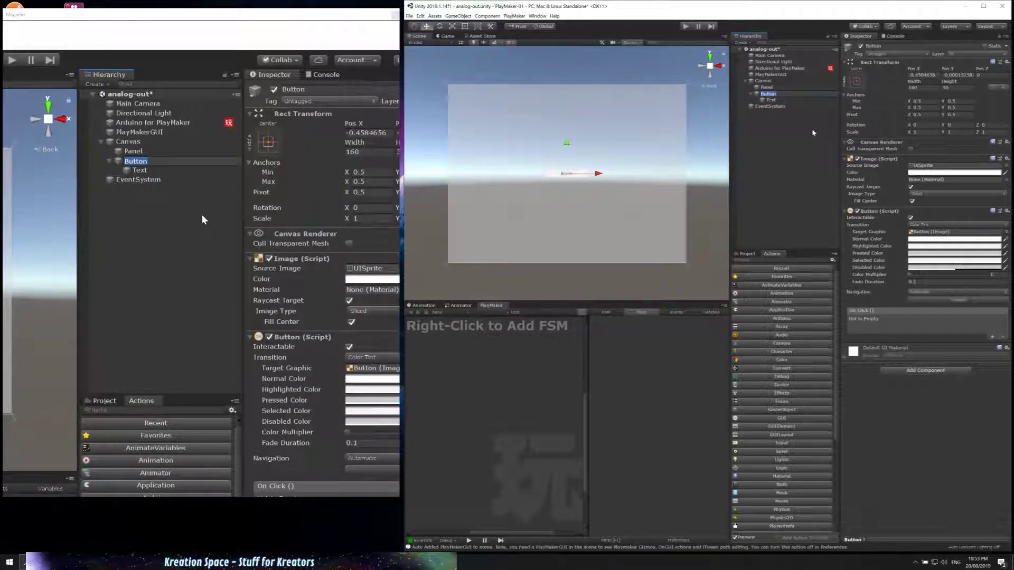
text(Btn-All-Off)
key(Return)
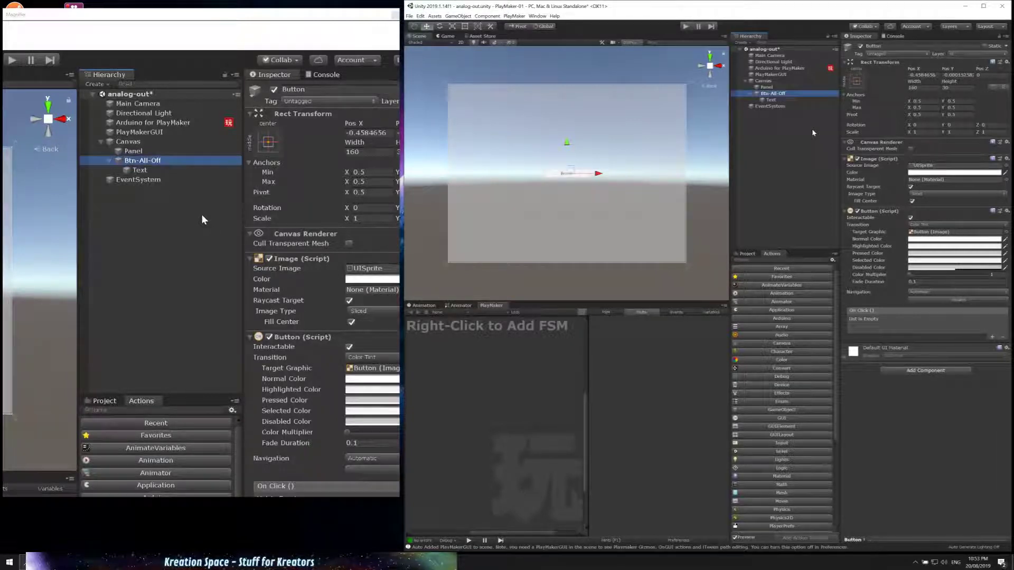
click(771, 99)
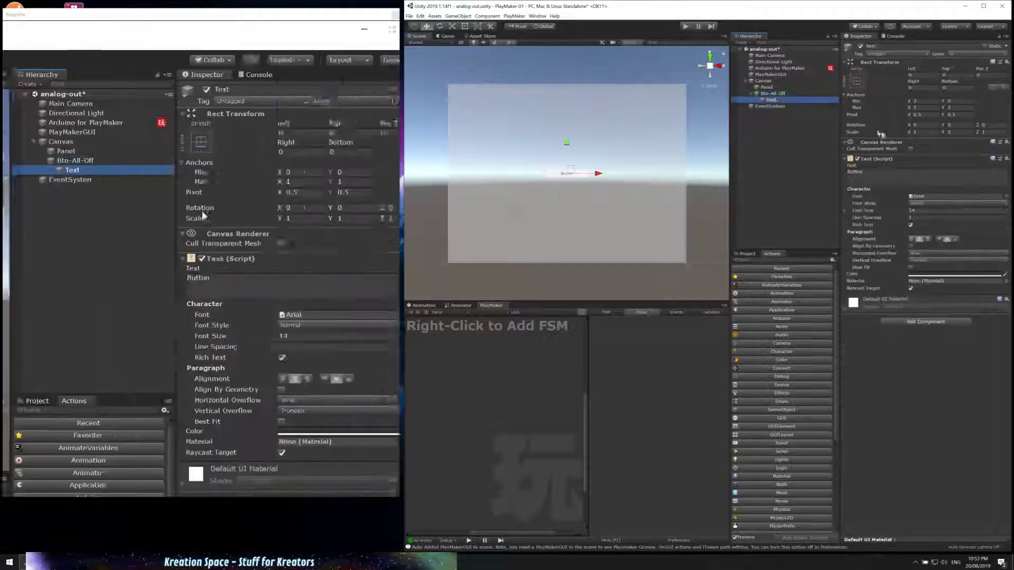
click(895, 179)
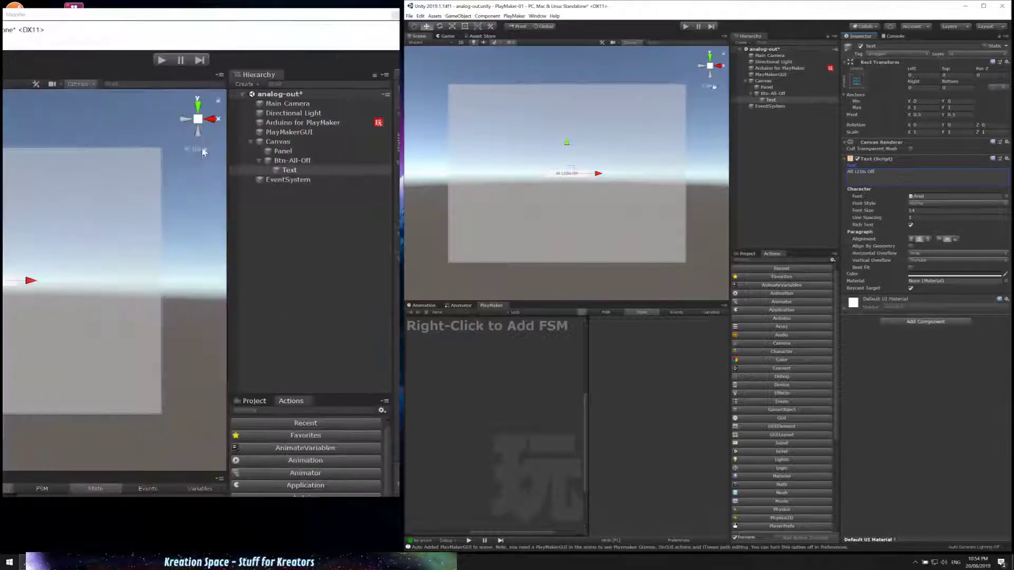
- Set the anchor preset of Btn-All-Off to top with horizontal stretch
click(774, 94)
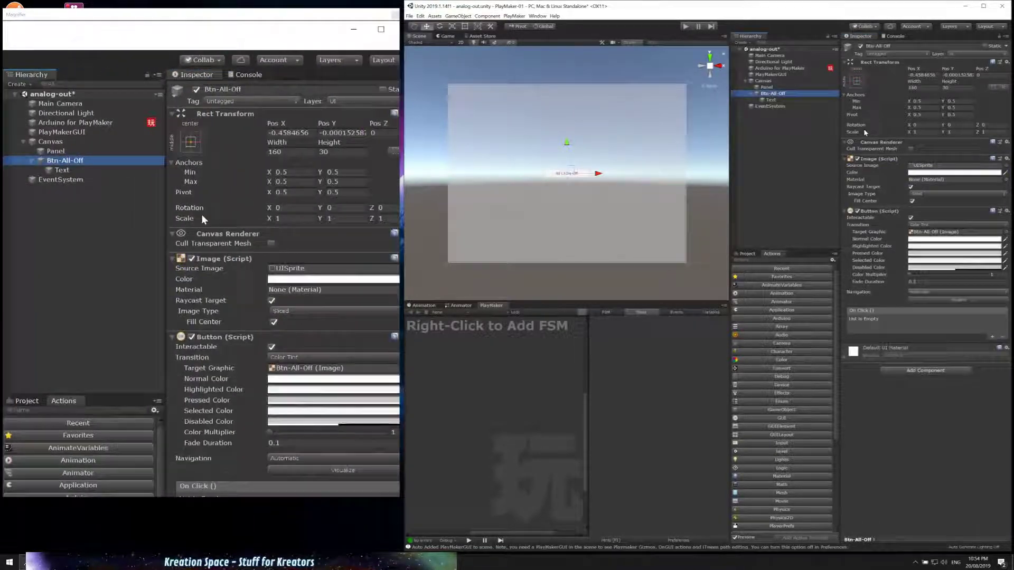
click(856, 82)
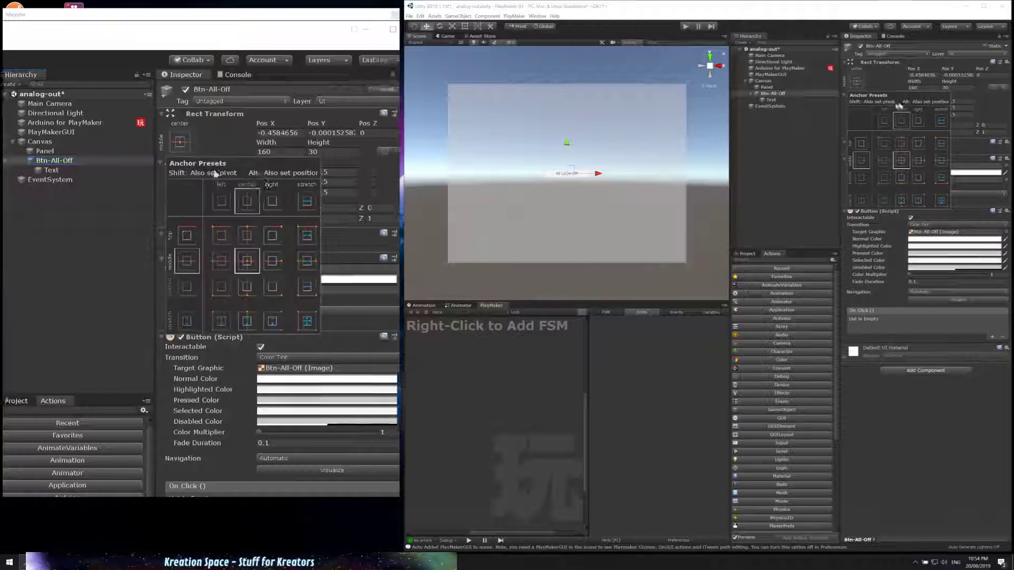
click(942, 145)
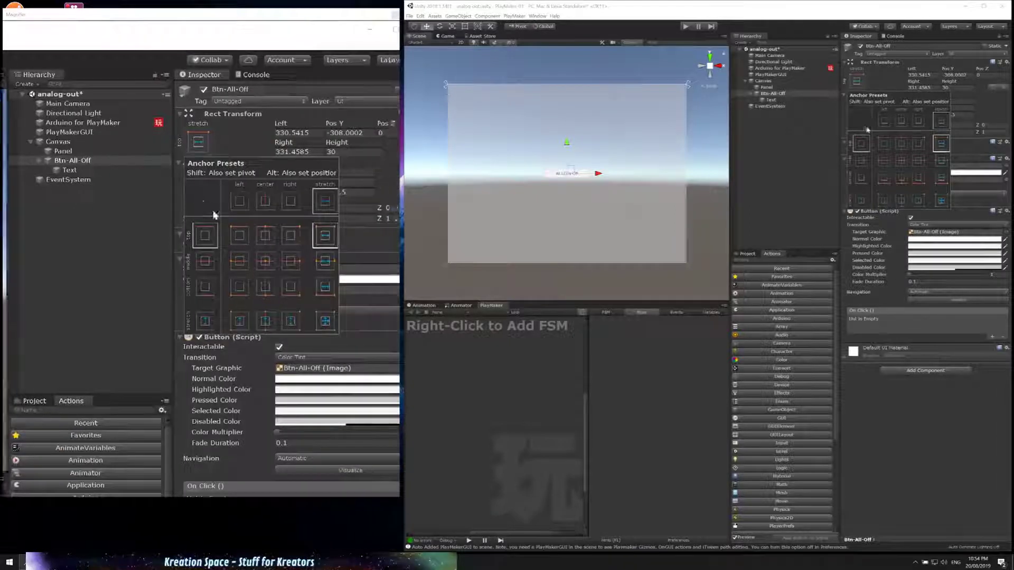
- Set Btn-All-Off's left, right and Pos Y values to 0, its height to 100 and its pivot Y to 1
click(906, 86)
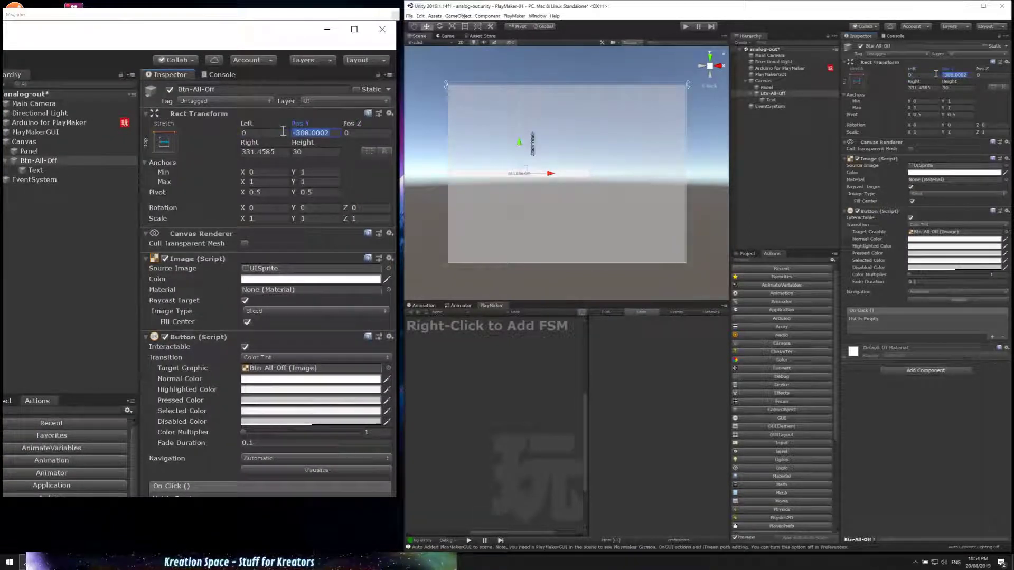
text(0)
key(Tab)
key(Tab)
text(0)
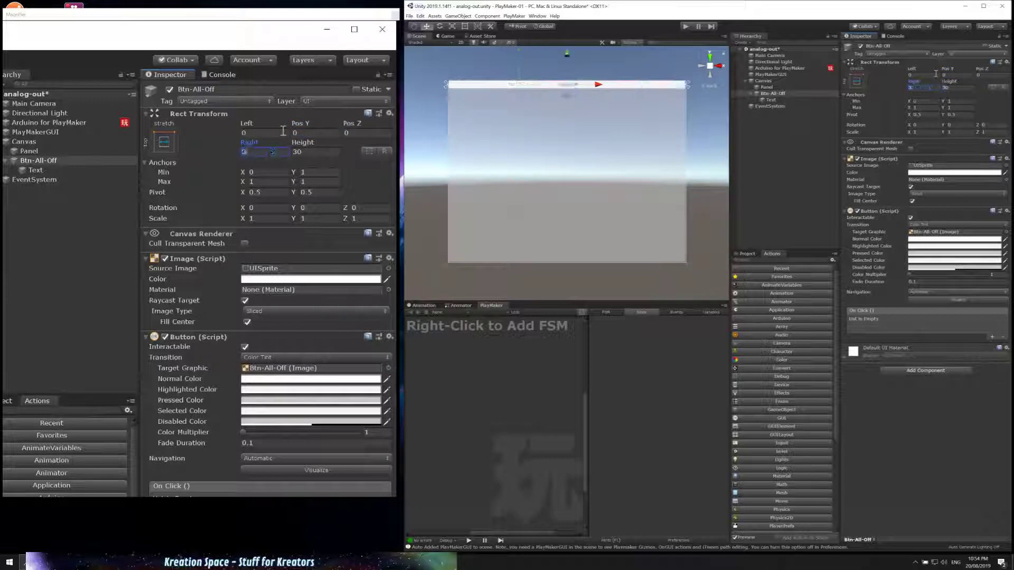
text(100)
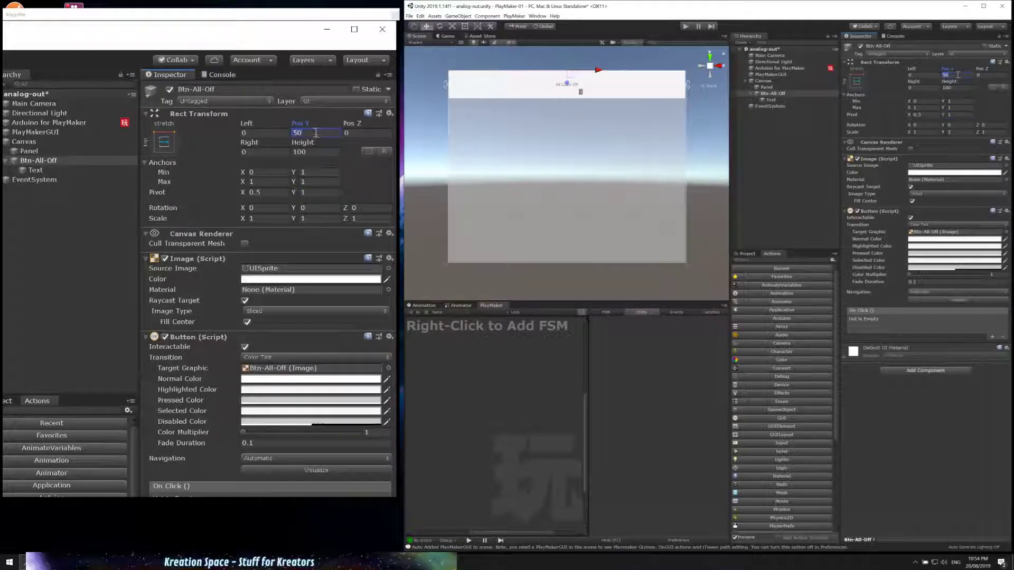
text(0)
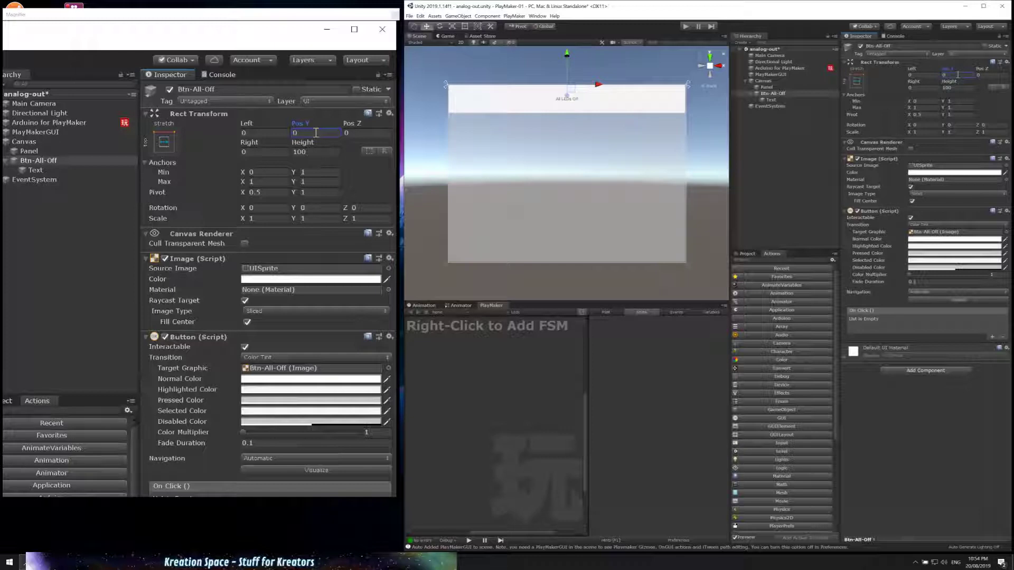
- Set the font size of Btn-All-Off's text to 35 and its colour to red F10A0A
click(771, 99)
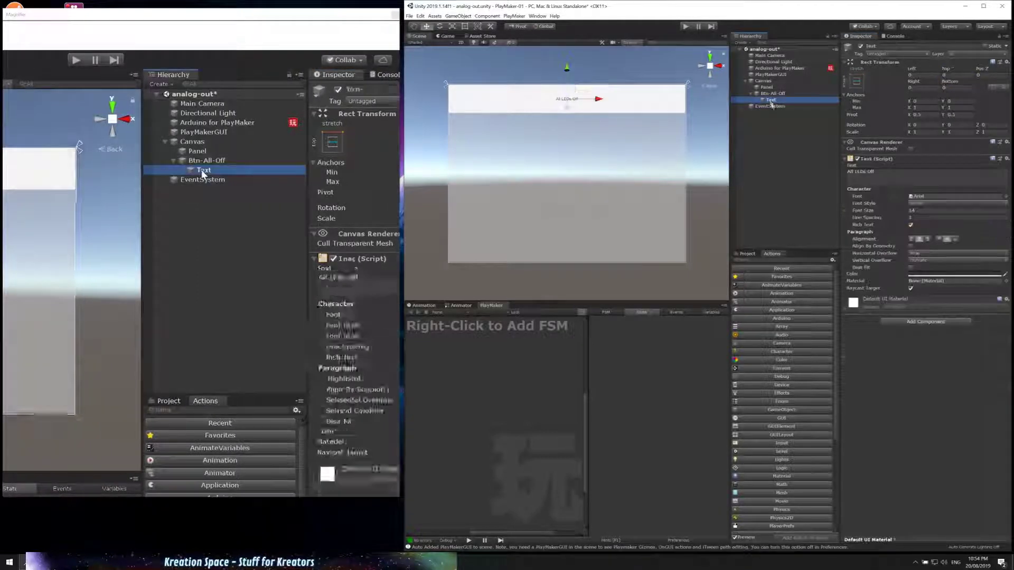
click(934, 210)
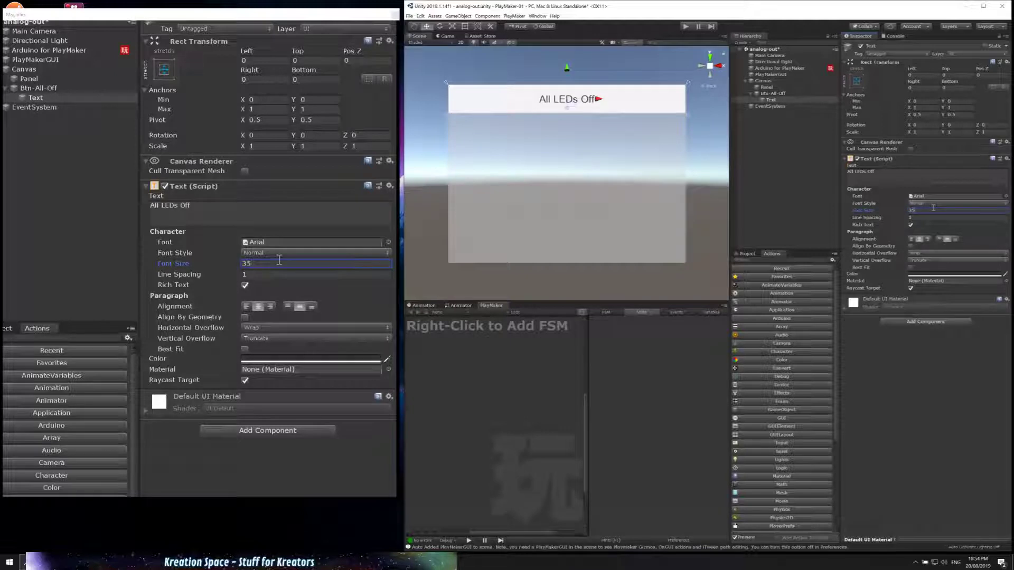
click(956, 274)
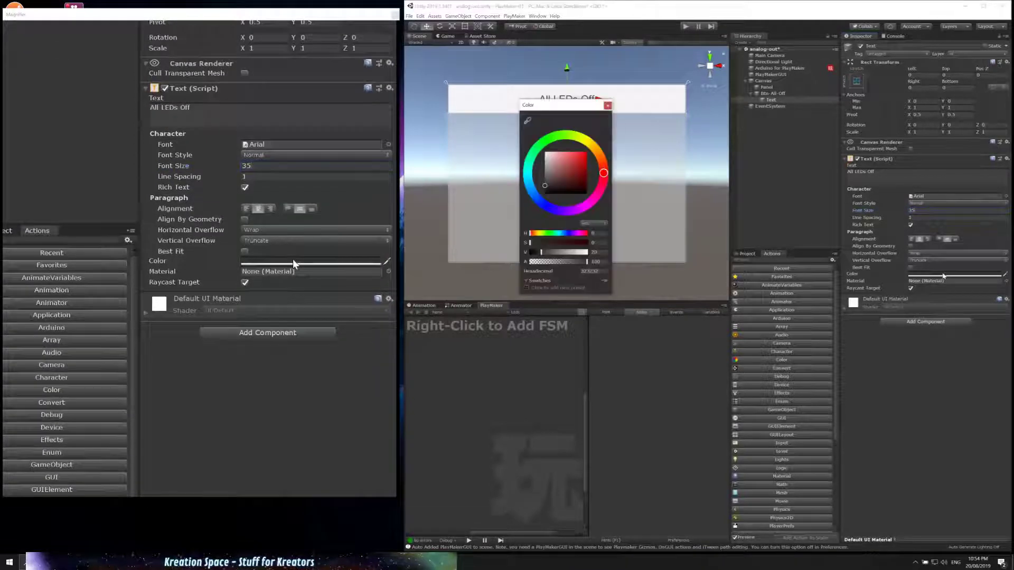
click(585, 153)
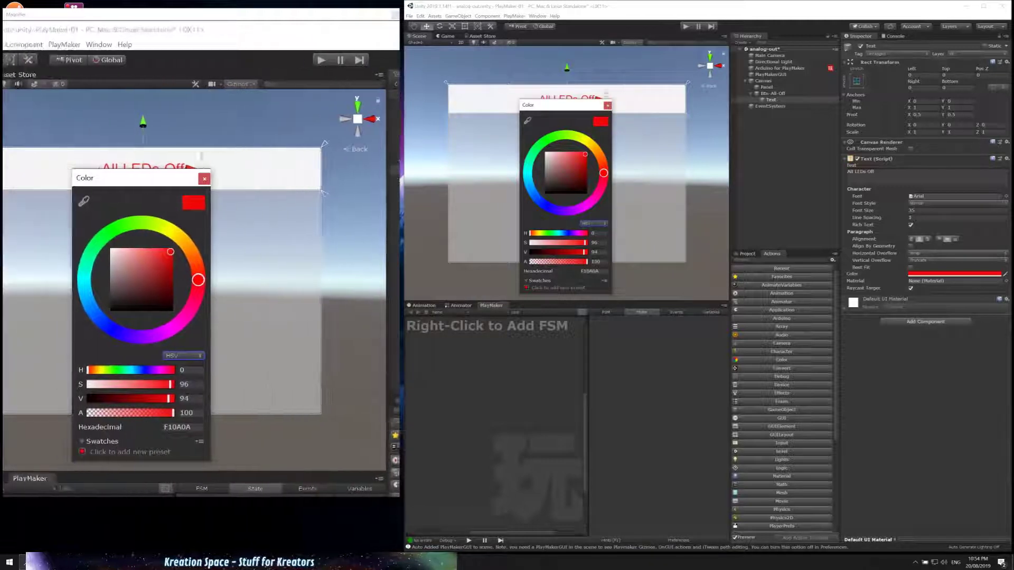
click(608, 105)
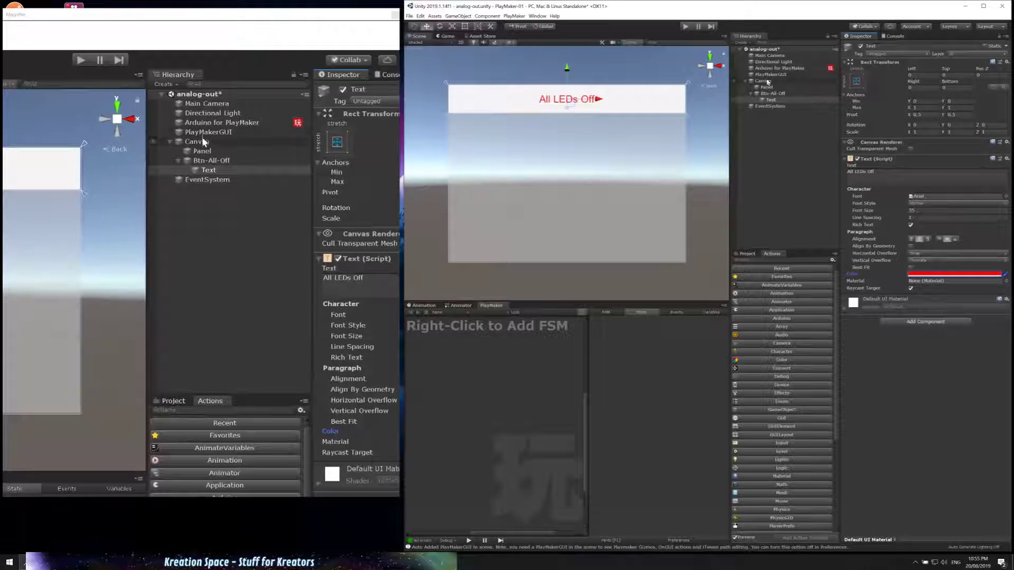
- Add a second UI Button to the canvas and set its height to 100
click(767, 81)
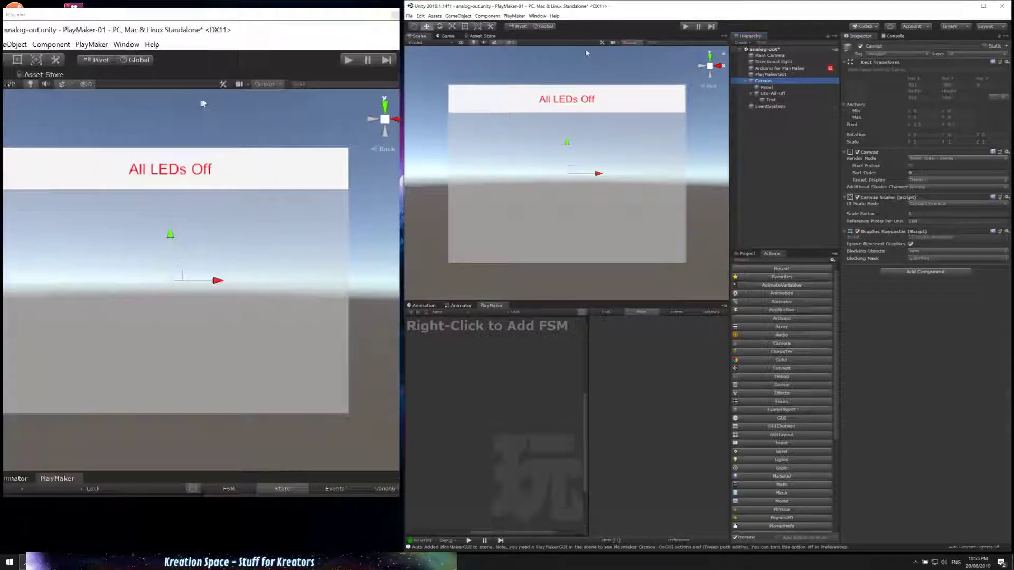
click(458, 16)
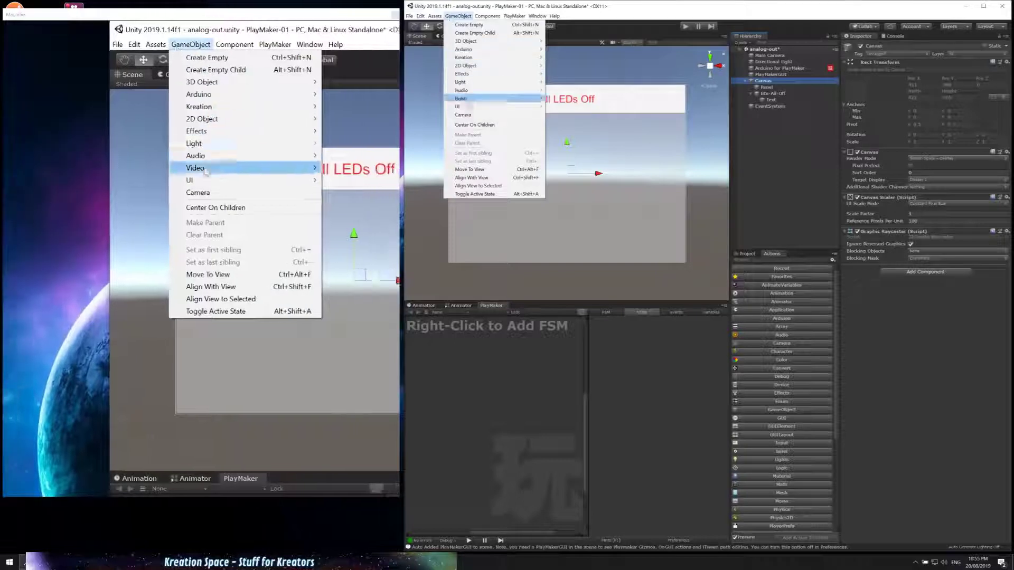
mouse_move(464, 107)
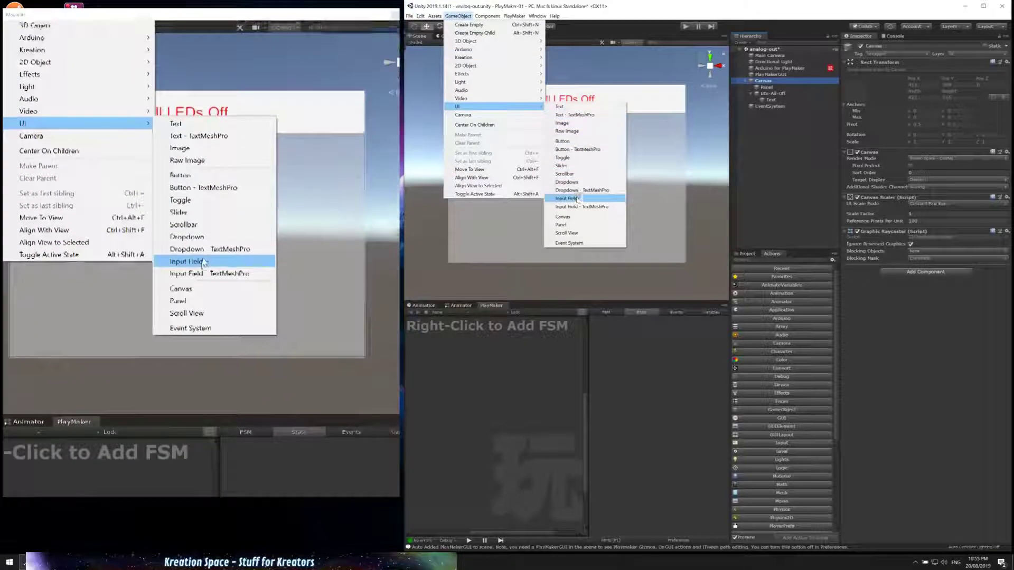
click(563, 141)
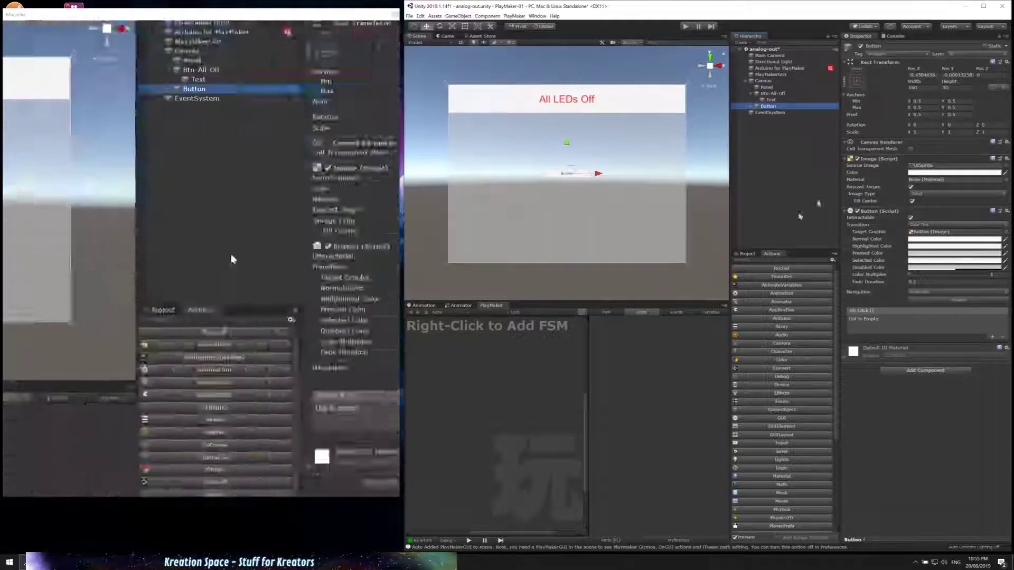
click(955, 87)
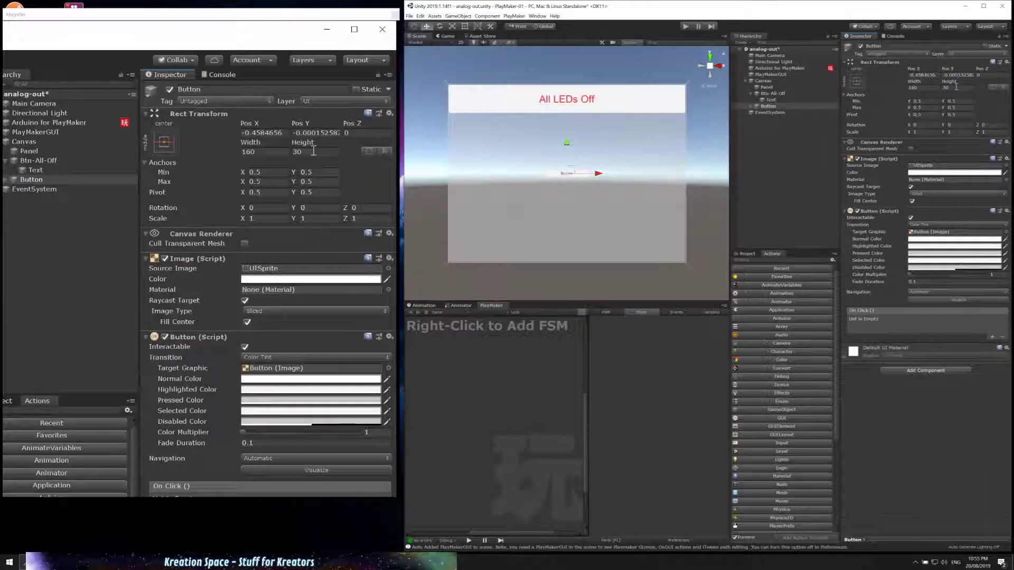
text(100)
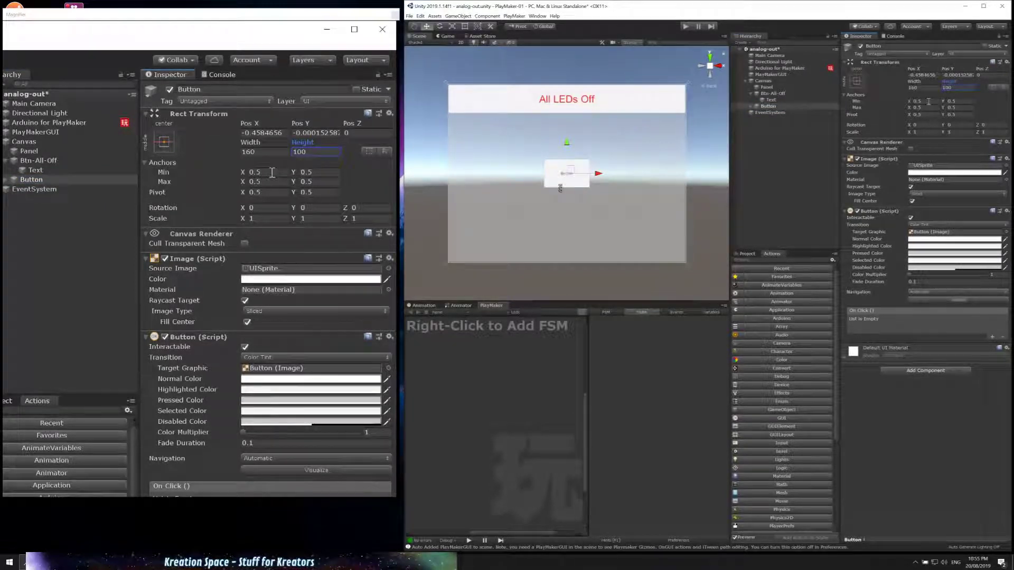
- Set the new button's anchors to Min X 0.1 and Max X 0.9, with left and right offsets of 0
text(10)
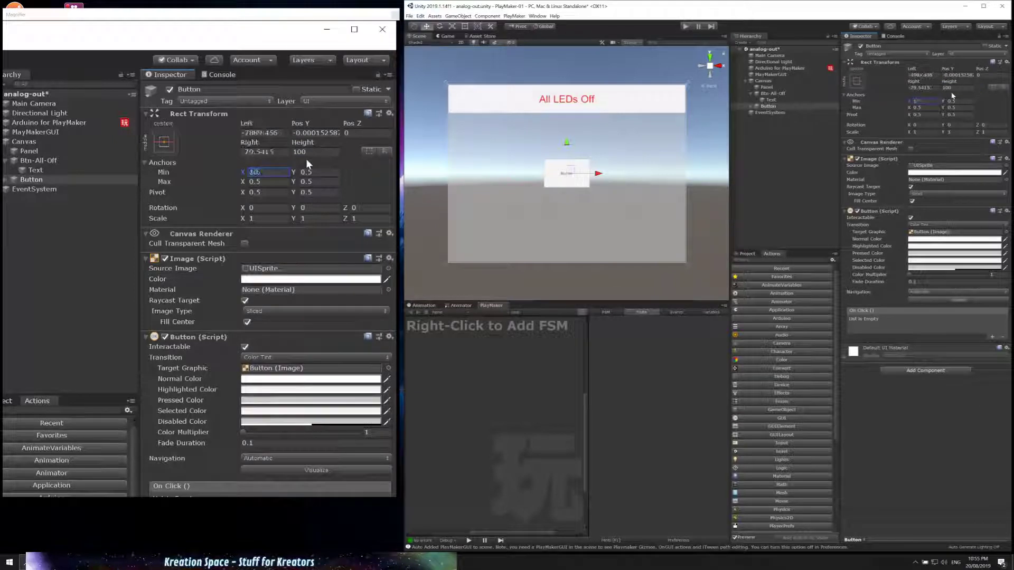
key(BackSpace)
key(BackSpace)
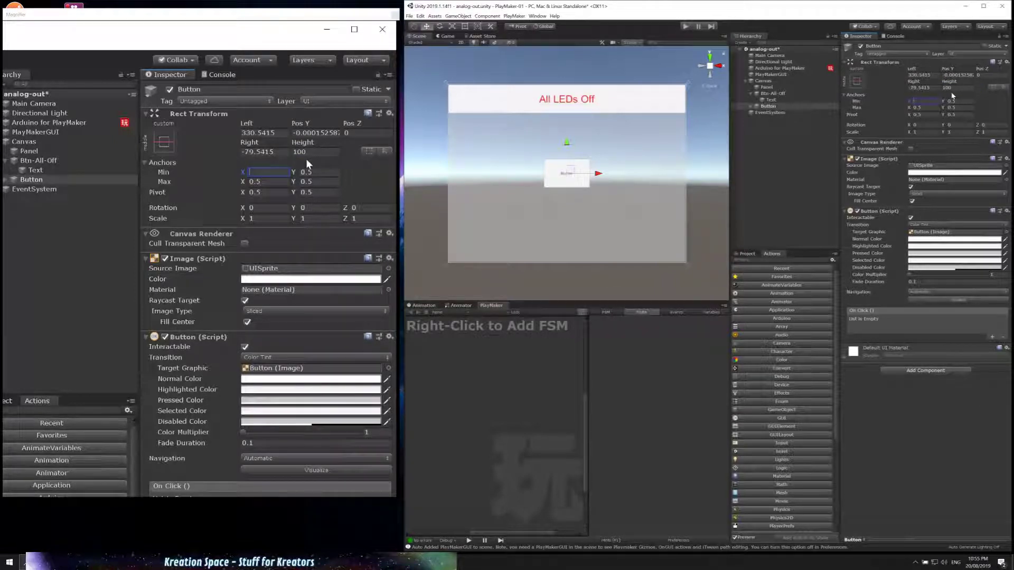
text(0.1)
key(Tab)
key(Tab)
text(0.9)
text(0)
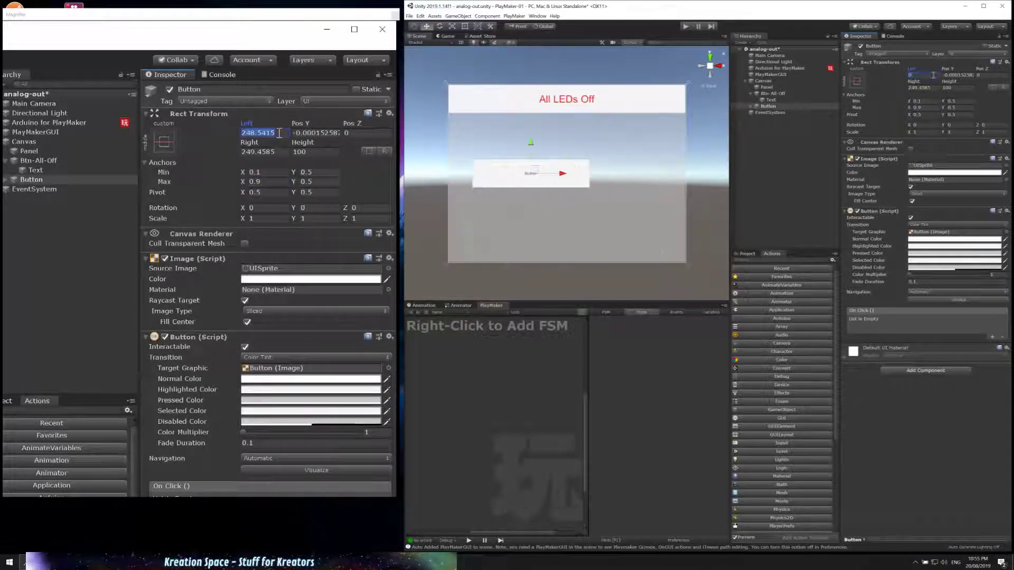
key(Tab)
key(Tab)
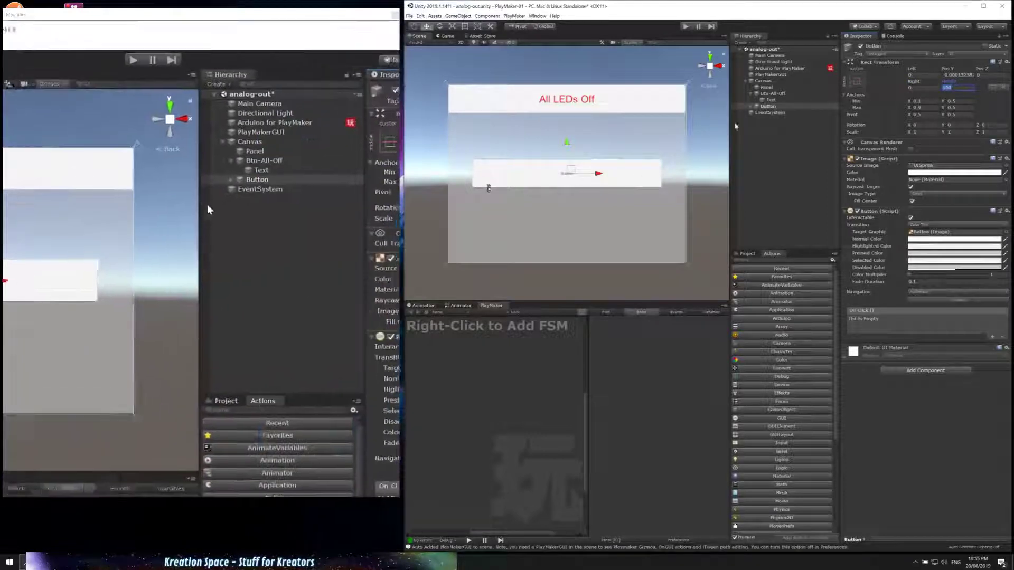
- Change the new button's child text to "Cycle to Next LED"
click(772, 106)
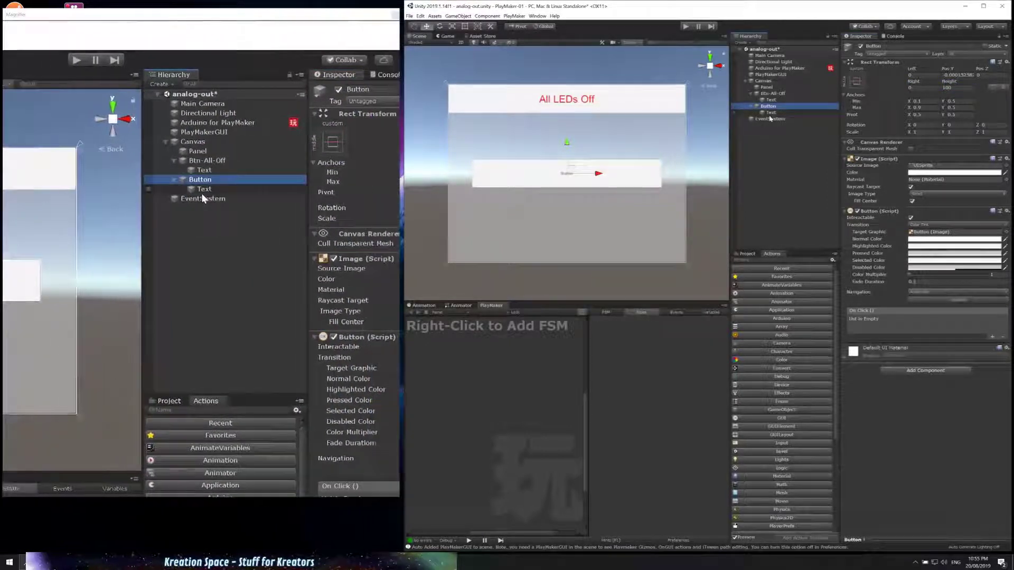
click(770, 113)
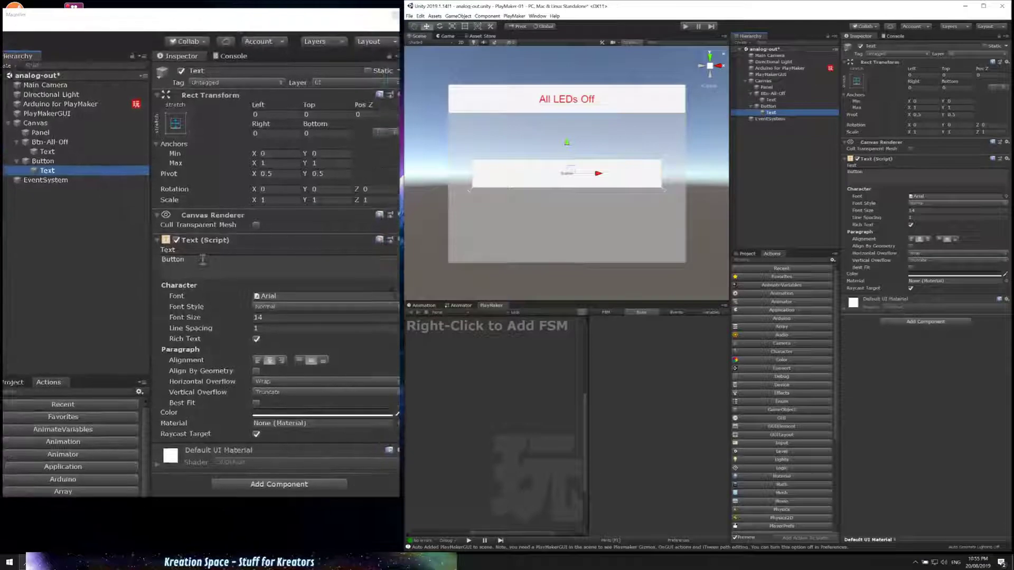
click(915, 169)
text(C)
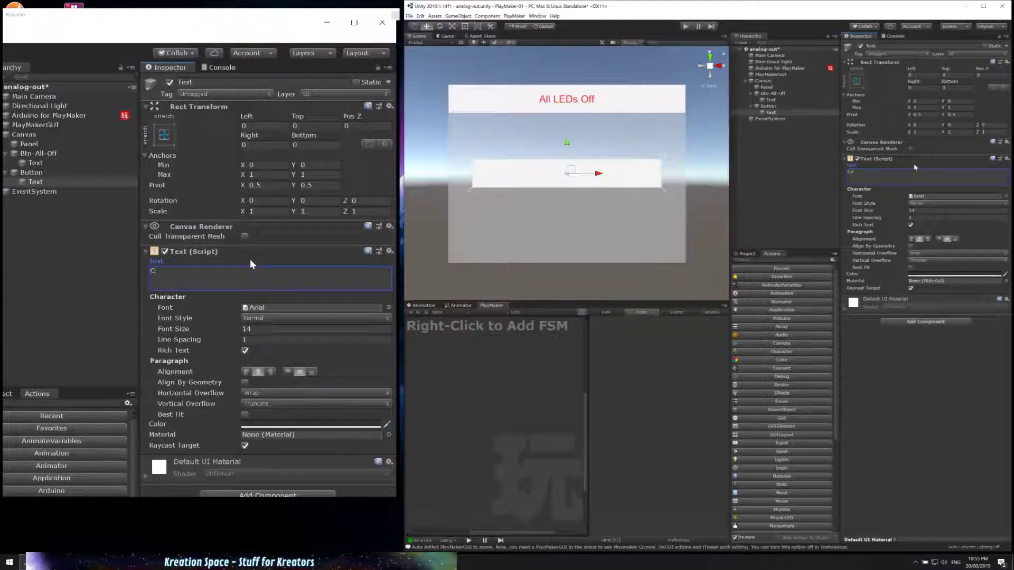
text(ycle to Next LED)
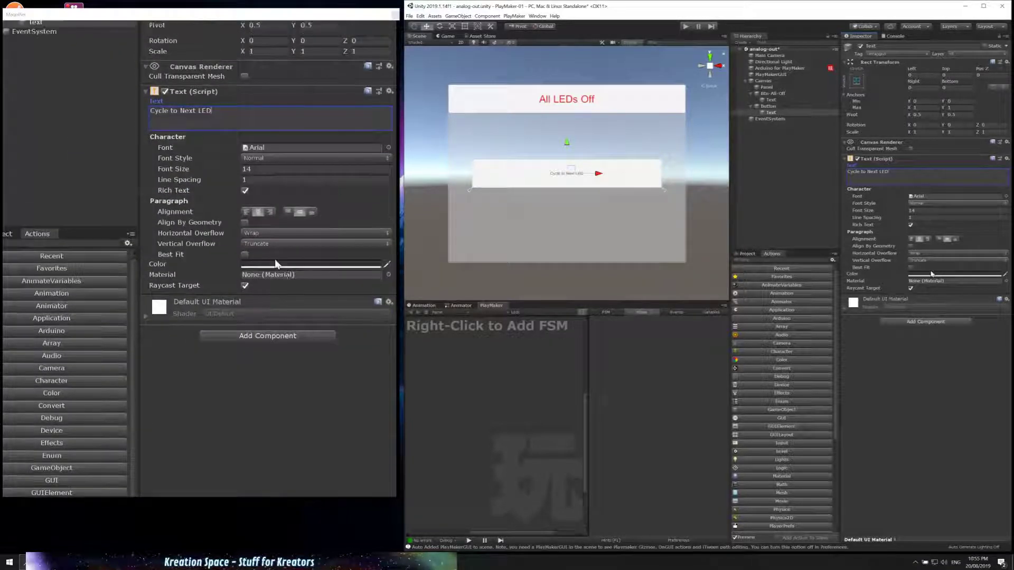
- Set the colour of the "Cycle to Next LED" text to bright green 0FF800
click(929, 276)
click(550, 138)
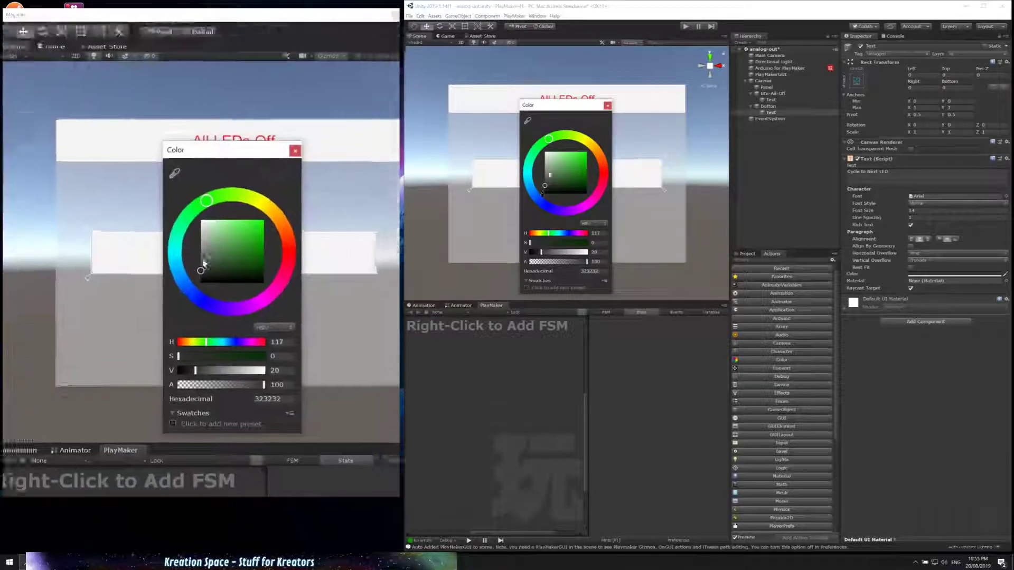
click(571, 157)
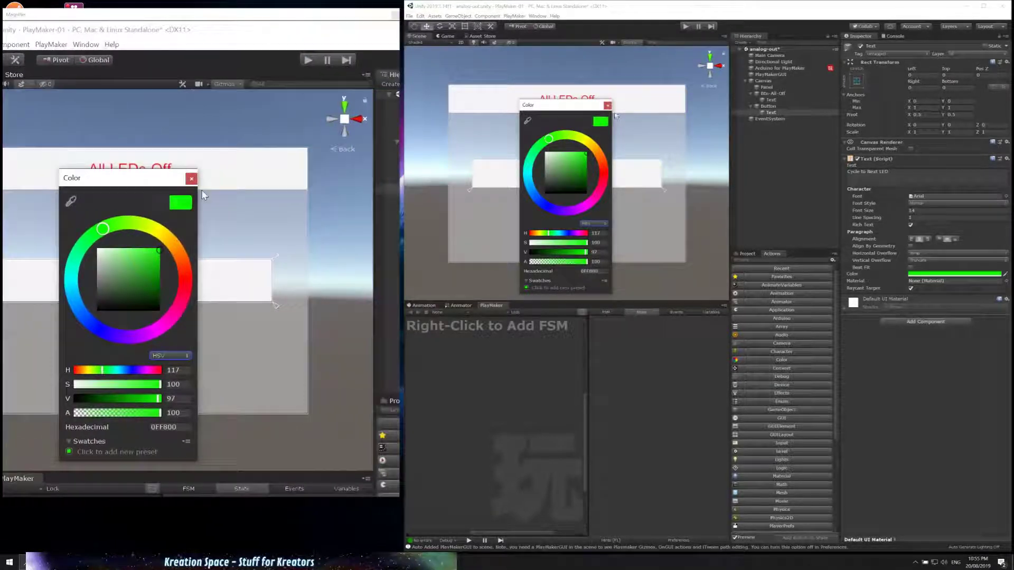
click(625, 175)
- Set the second button's image colour to dark grey 2E2E2E
click(628, 172)
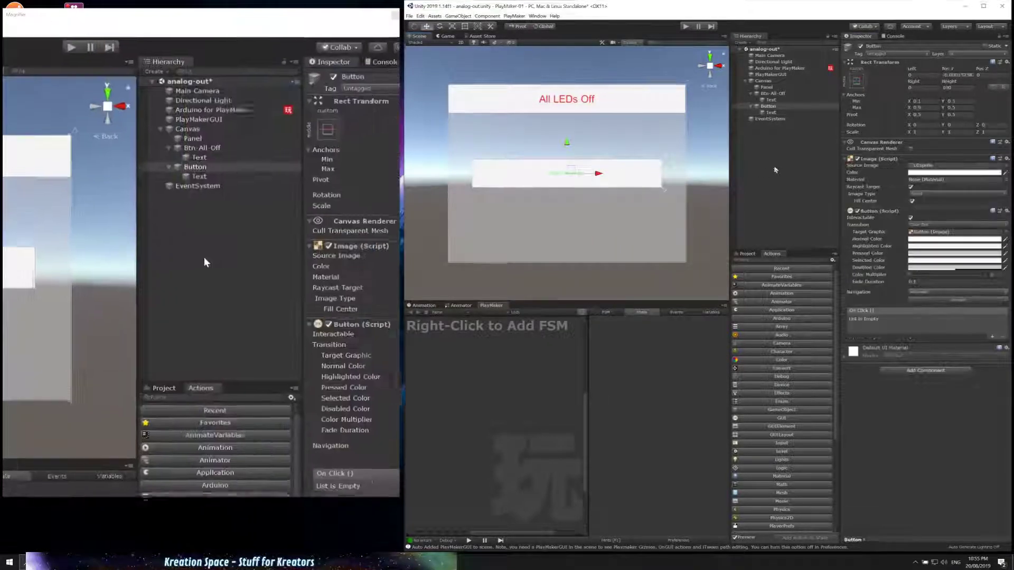
click(935, 173)
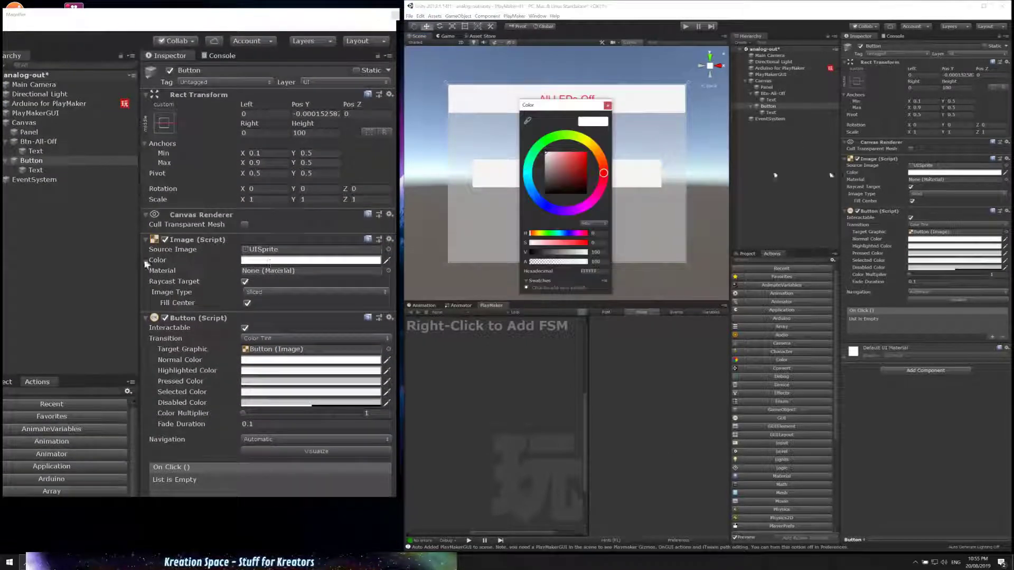
drag(552, 180, 553, 183)
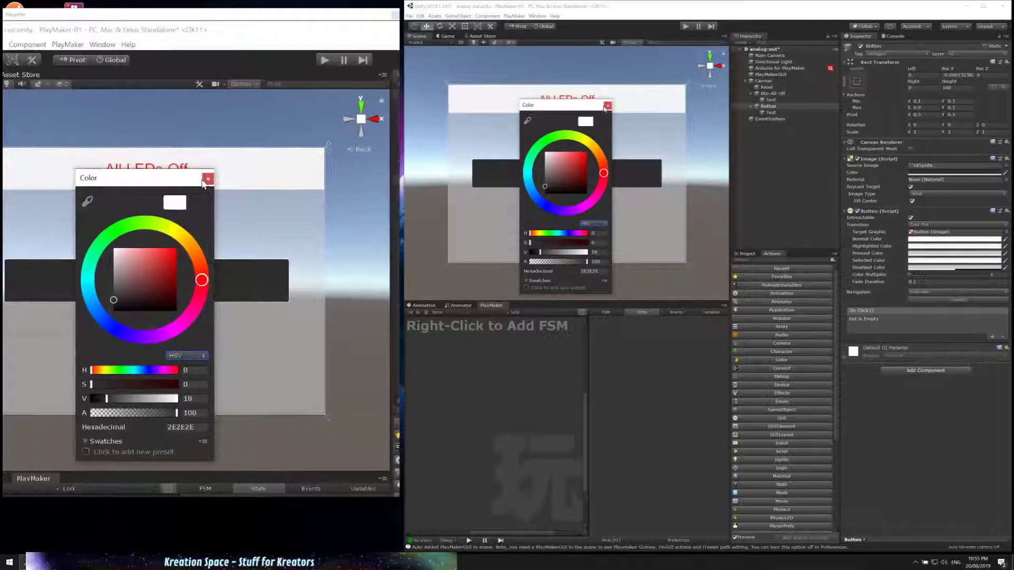
click(614, 158)
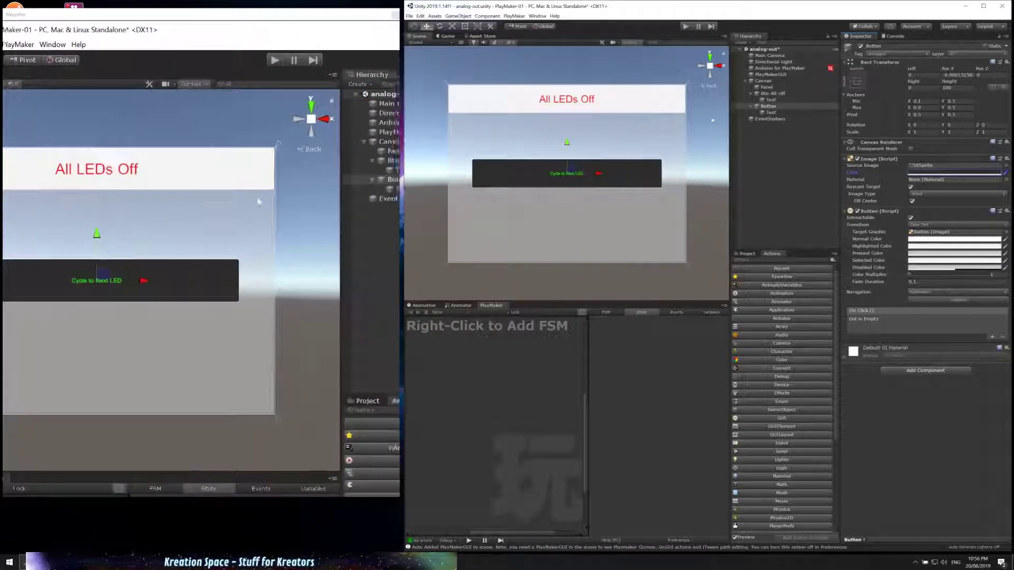
- Set the second button's text to font size 35 and reword it as "Cycle by Half Brightness to Next LED"
click(771, 112)
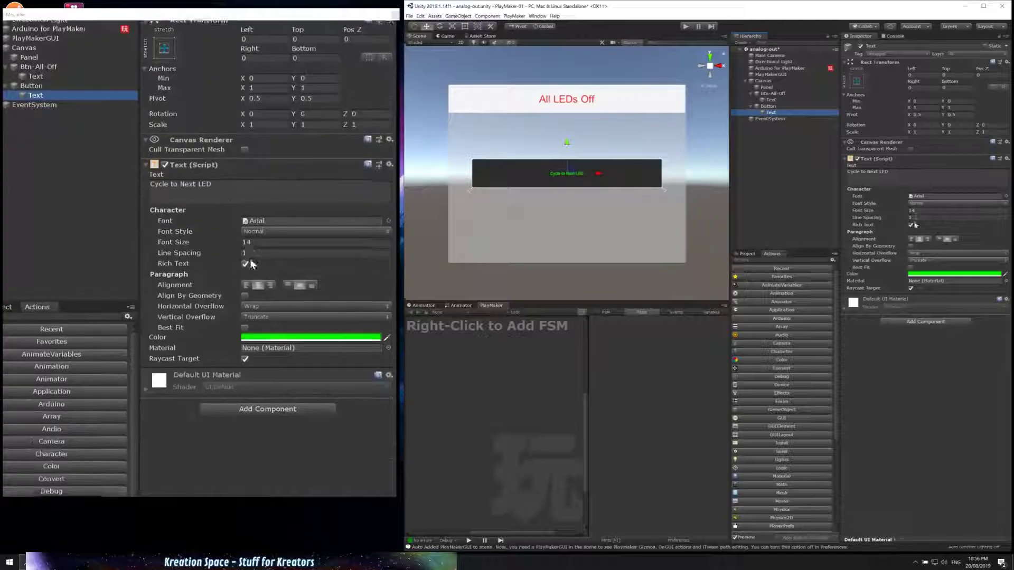
click(918, 210)
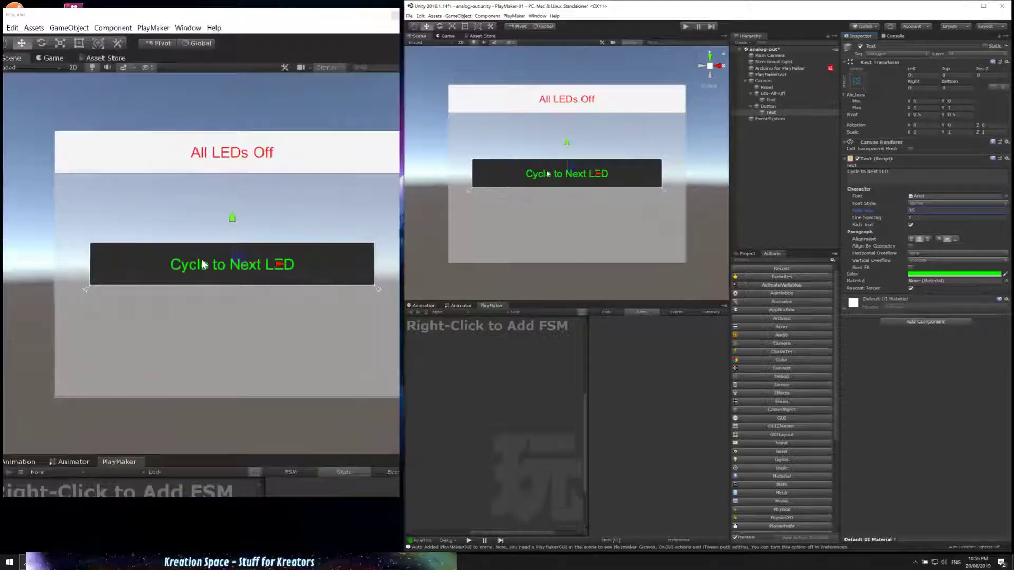
click(910, 171)
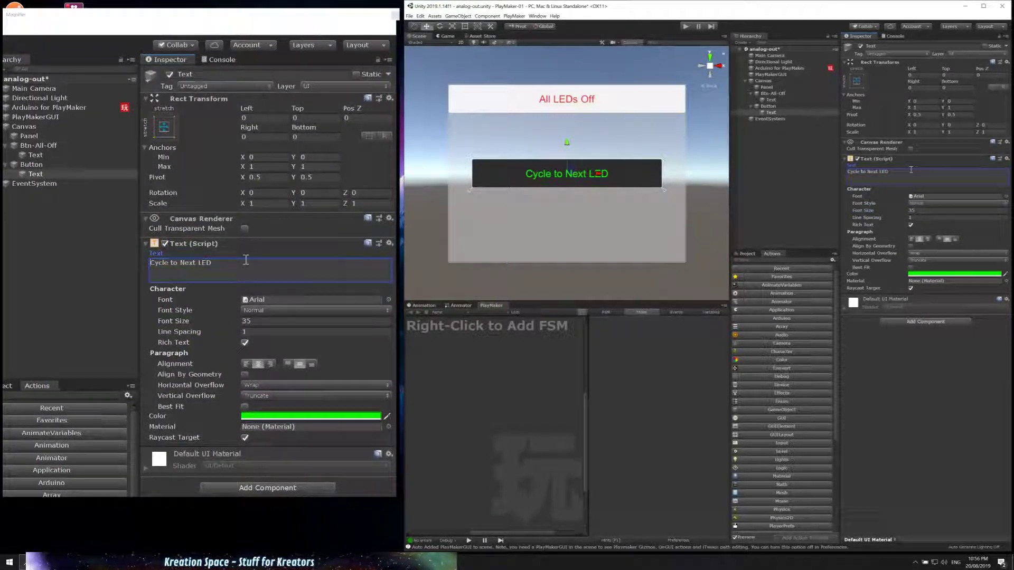
text(by Half )
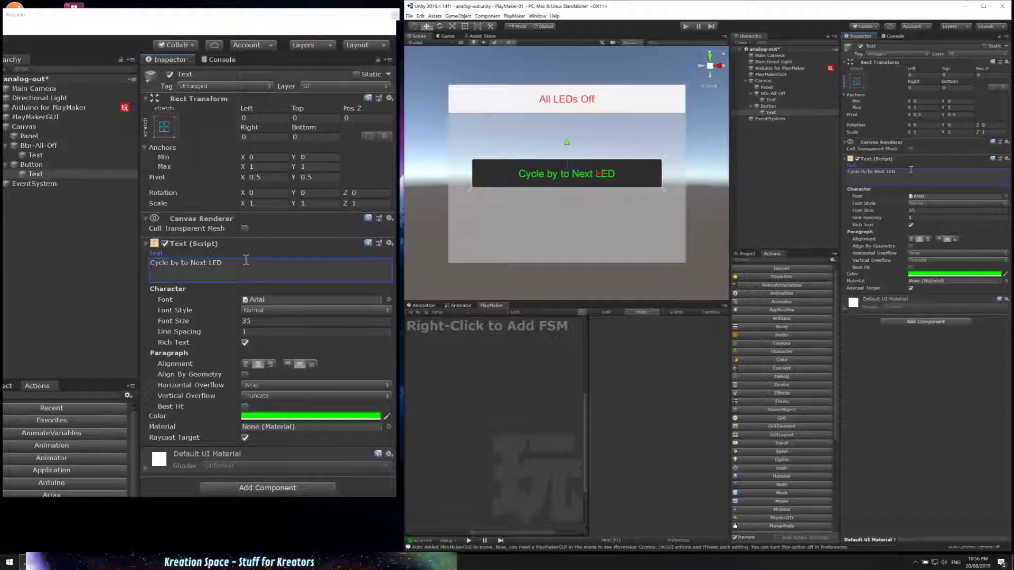
text(B)
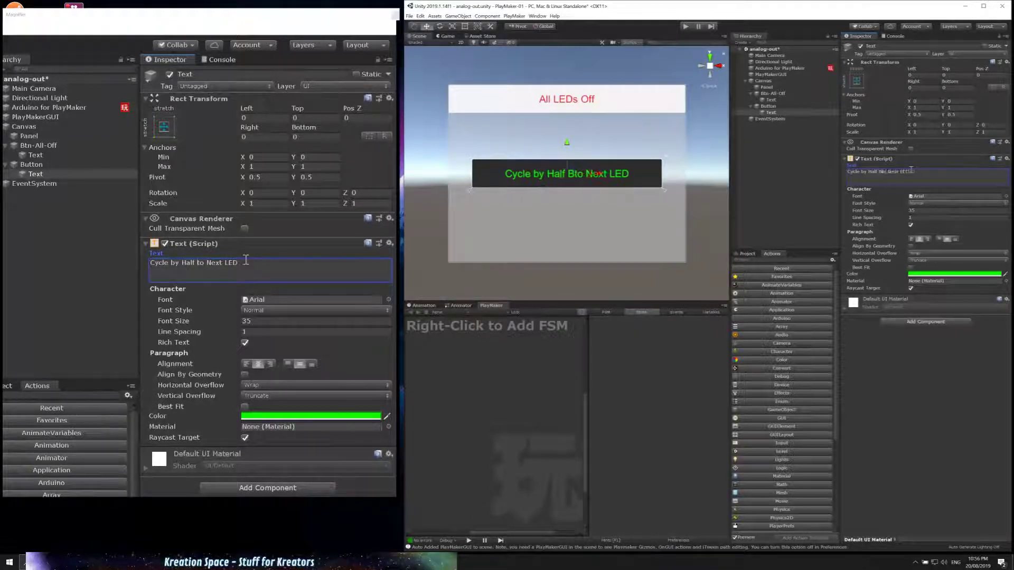
text(rightness)
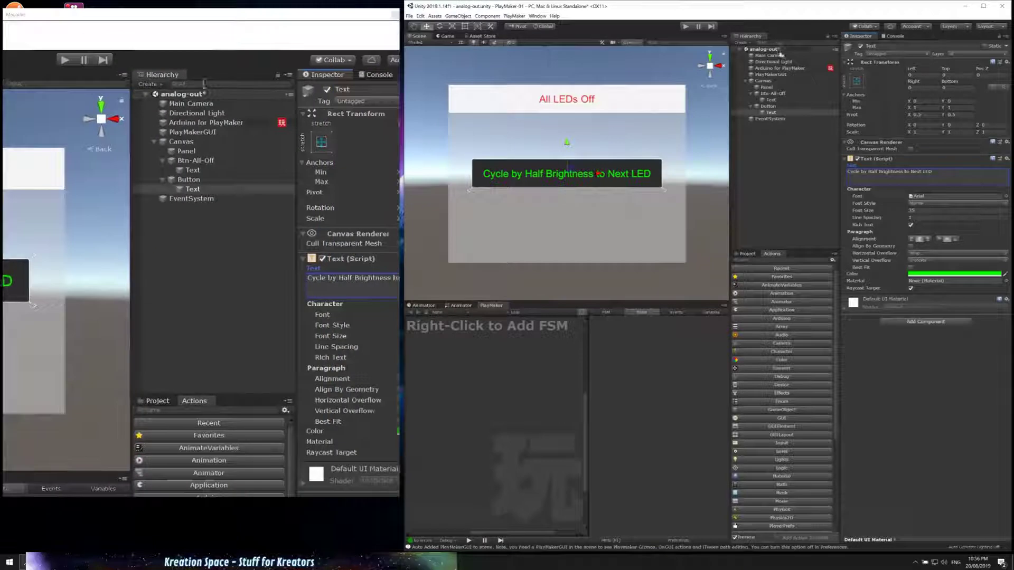
- Give the Arduino for PlayMaker object an FSM starting with an "All Off" state, and add an "LED3 Half" state beside it
click(779, 68)
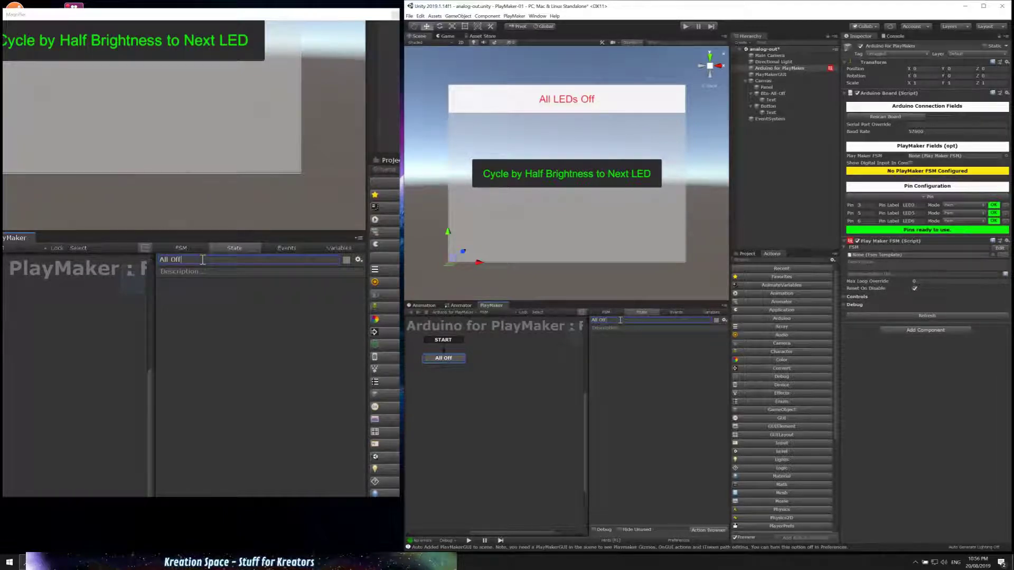
right_click(501, 379)
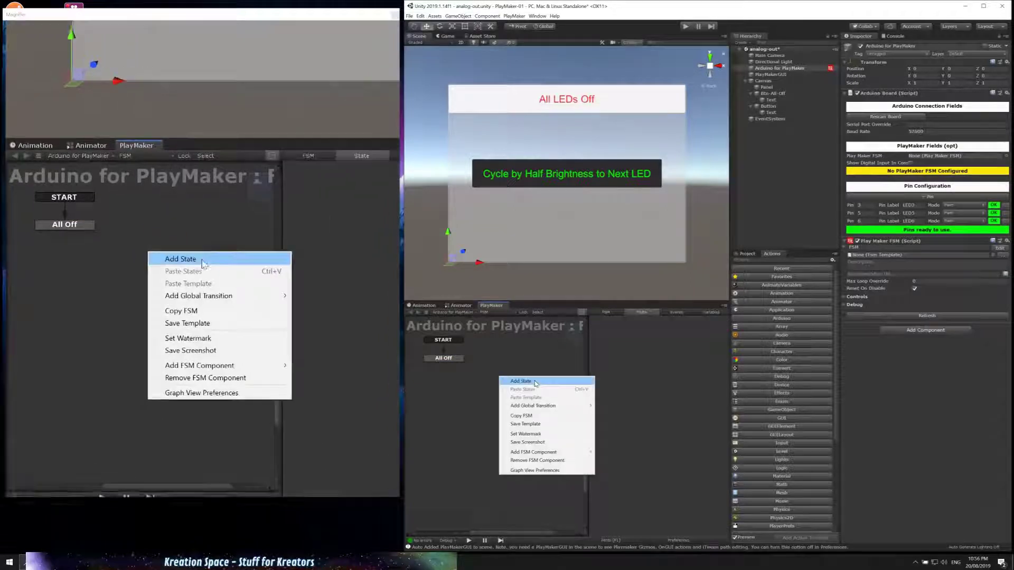
click(535, 382)
drag(537, 379, 535, 355)
click(612, 321)
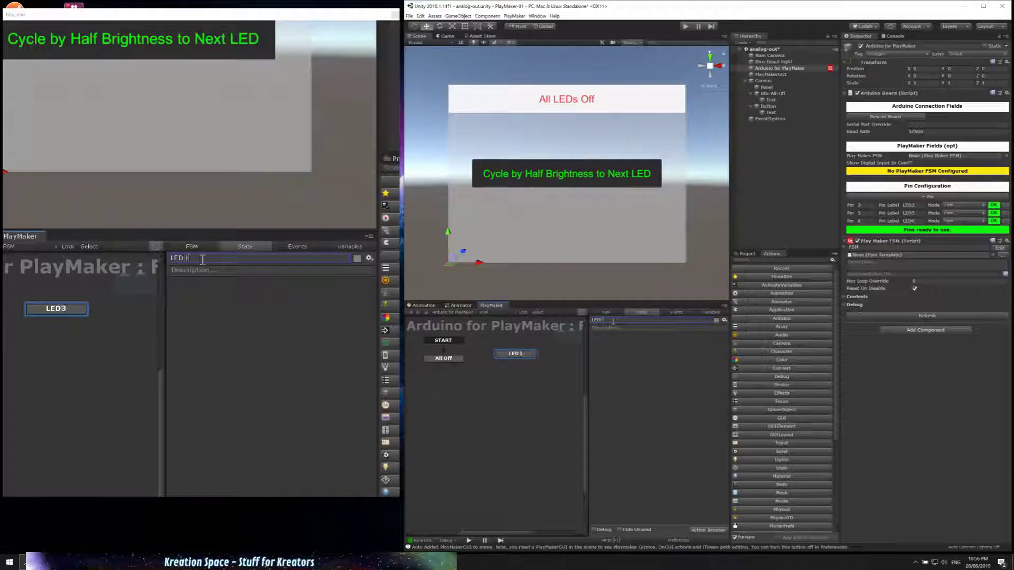
text(LED3 Half)
click(488, 379)
- Add a state below LED3 Half in the FSM graph and name it "LED3 Full"
right_click(517, 382)
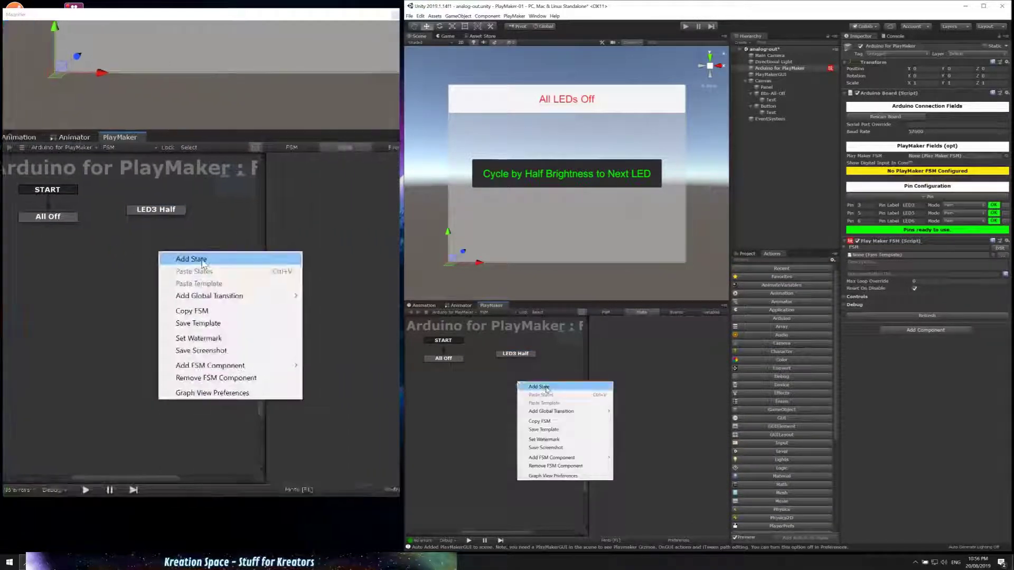
click(546, 390)
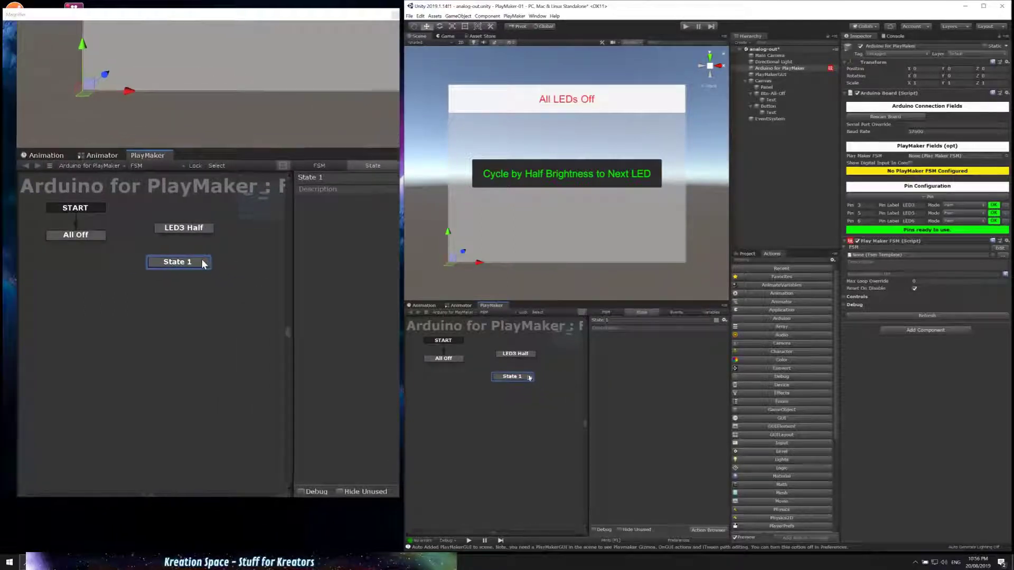
drag(529, 378, 534, 379)
click(615, 320)
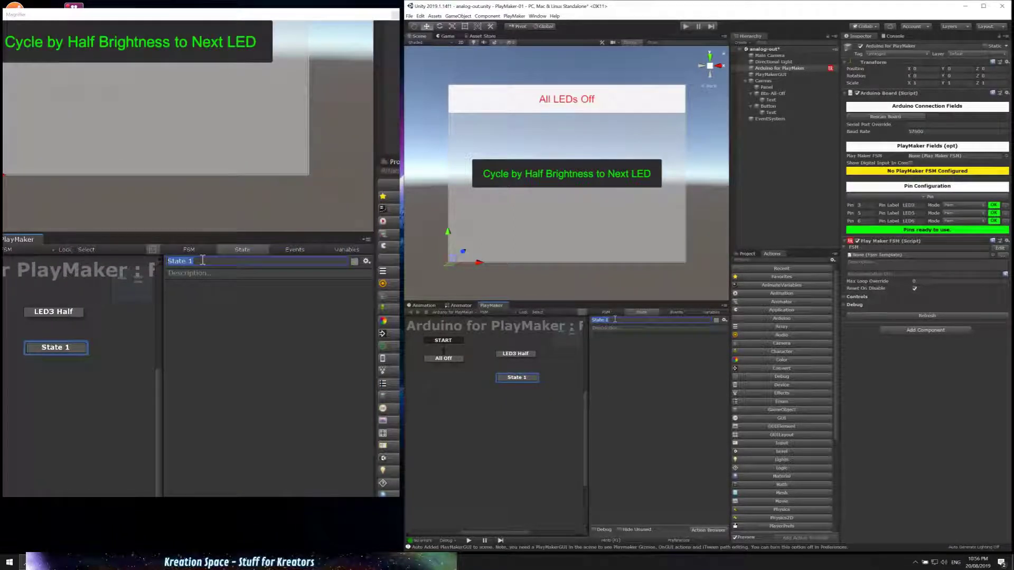
text(LWE)
key(BackSpace)
key(BackSpace)
text(ED3 Full)
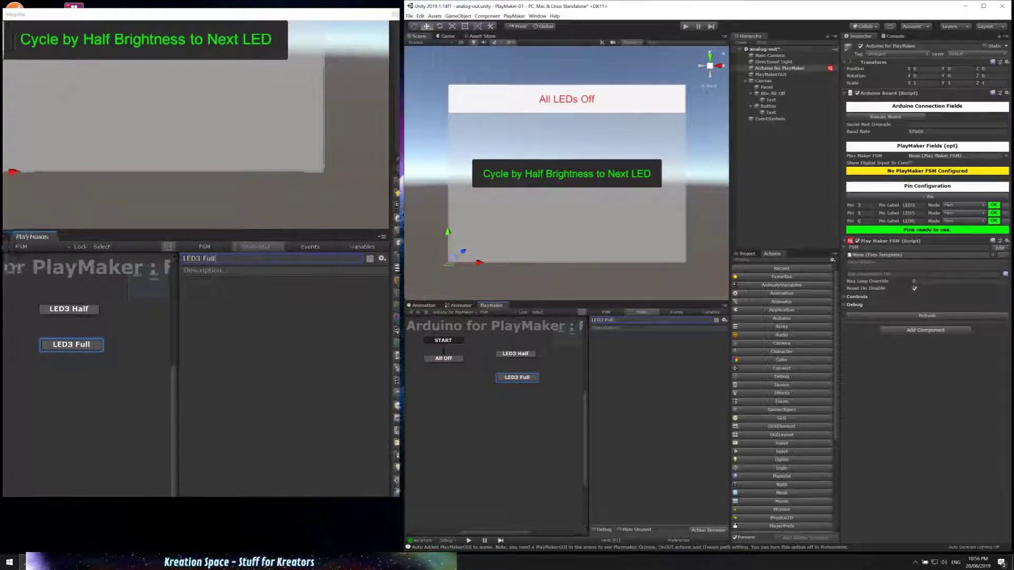
- Add a state named "LED5 Half" and line it up below LED3 Full
right_click(514, 411)
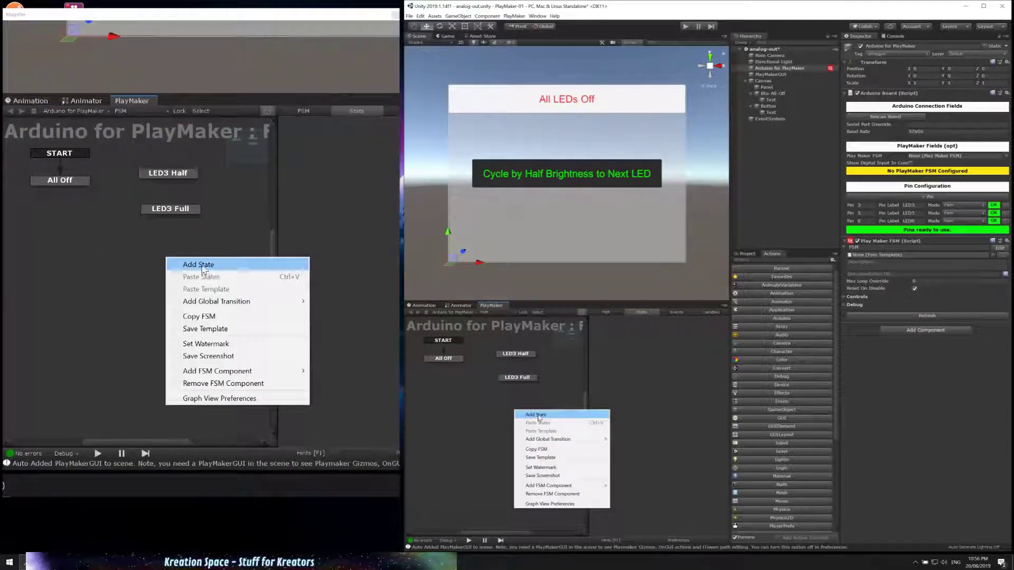
click(533, 414)
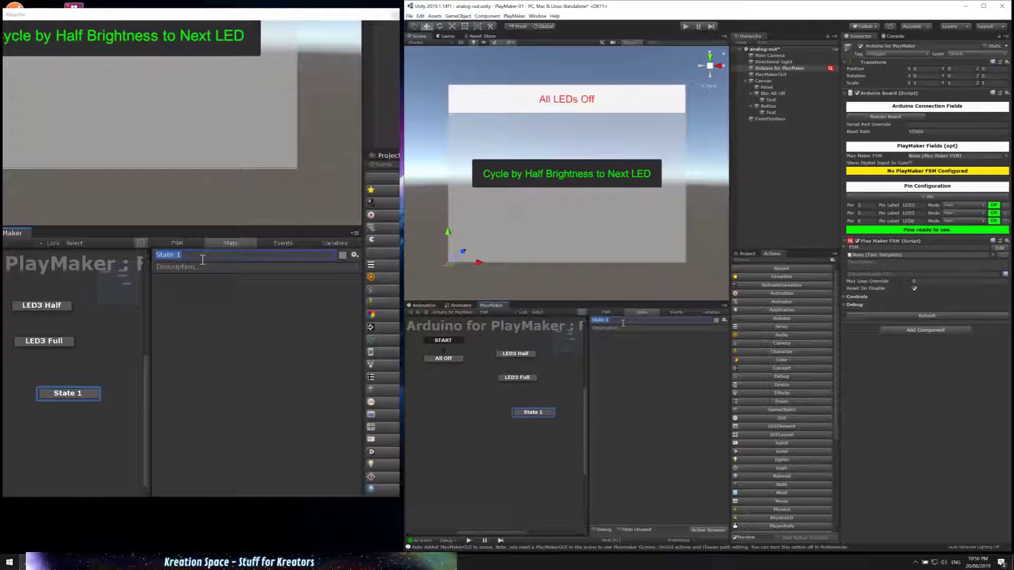
text(LED5 H)
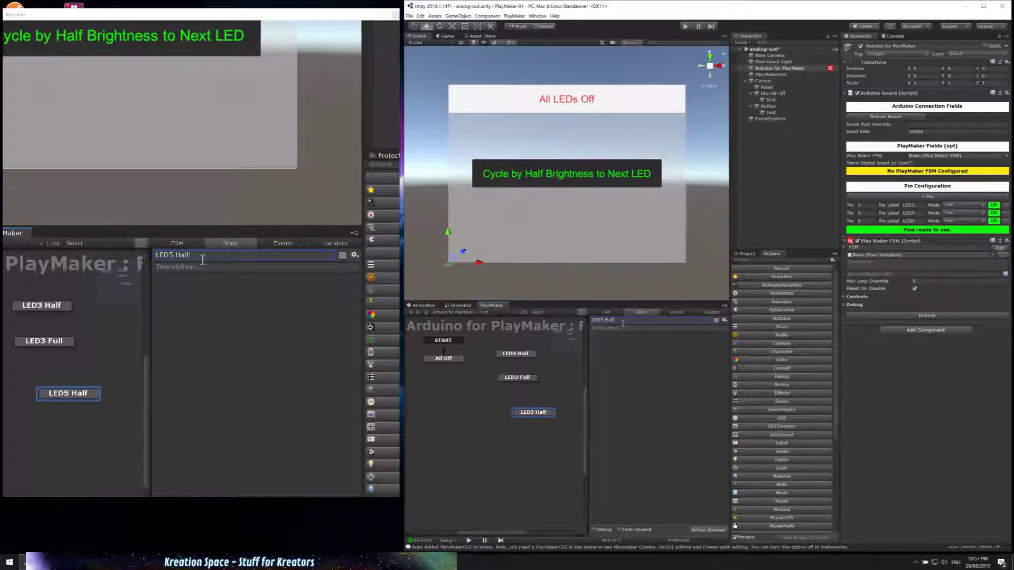
text(alf)
drag(540, 416, 524, 408)
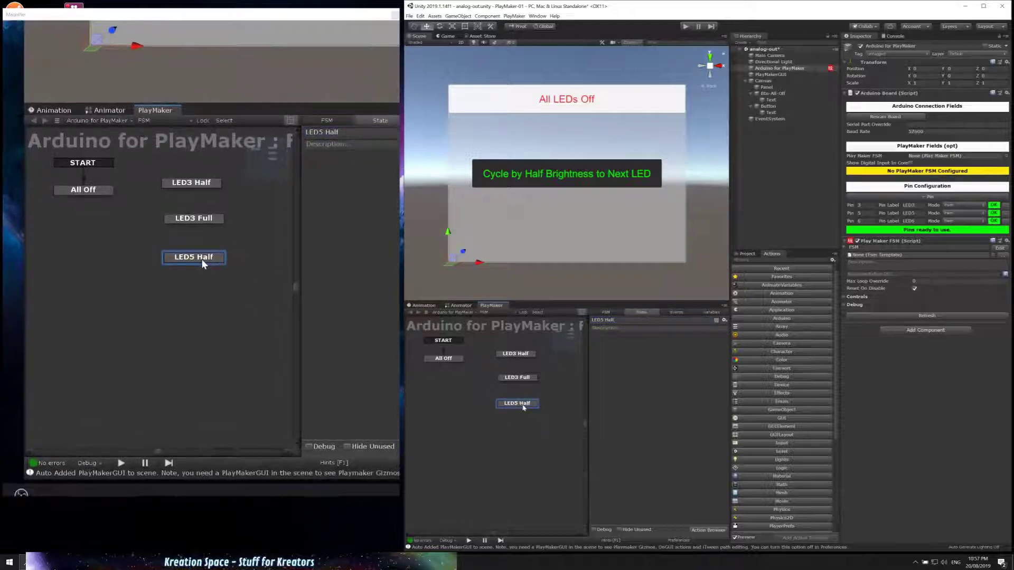
- Add a state named "LED5 Full" and place it directly below LED5 Half
right_click(515, 425)
click(571, 425)
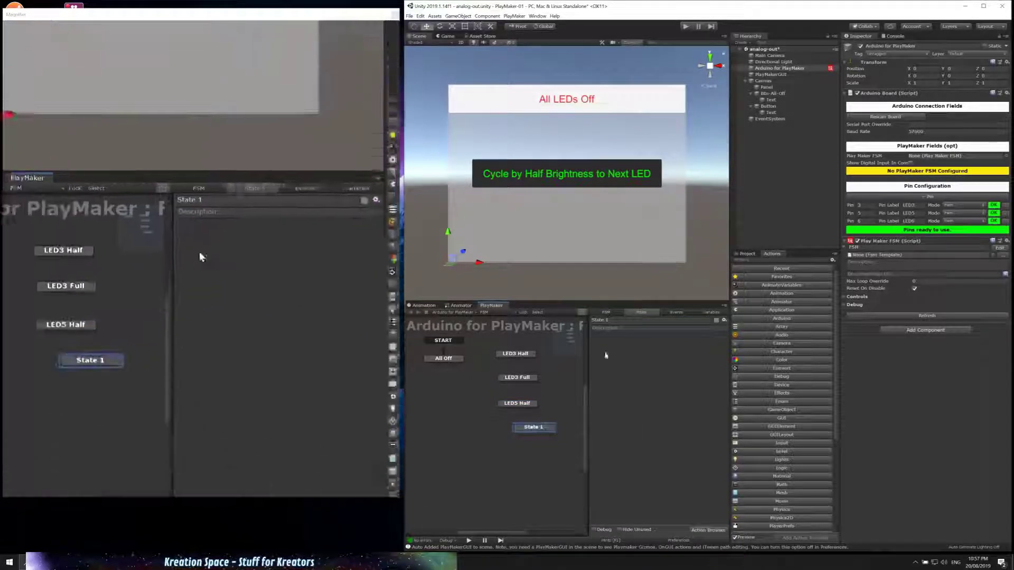
text(LED5 Full)
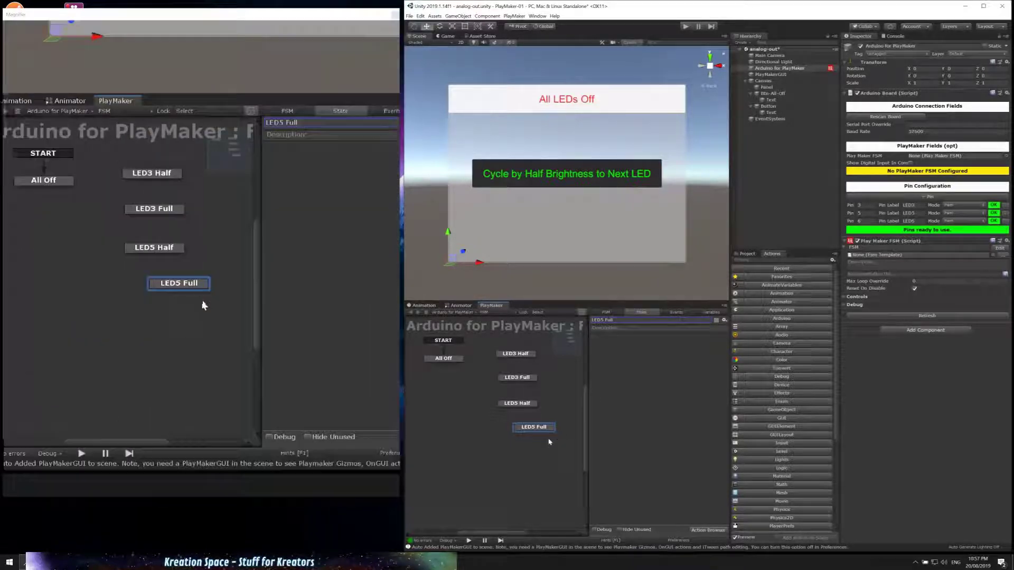
drag(542, 427, 523, 422)
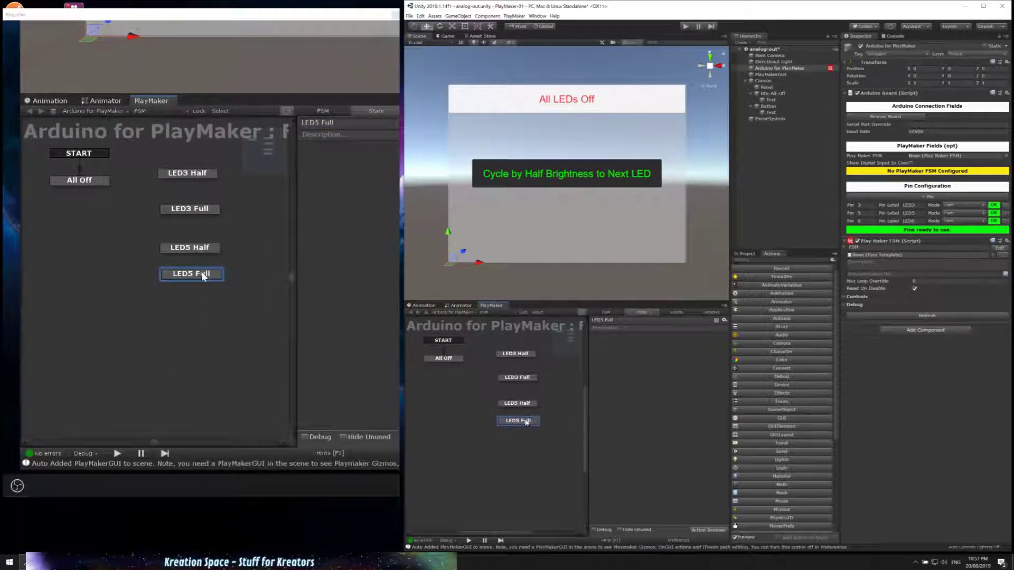
- Add a state named "LED6 Half" and align it below LED5 Full
right_click(522, 439)
click(544, 444)
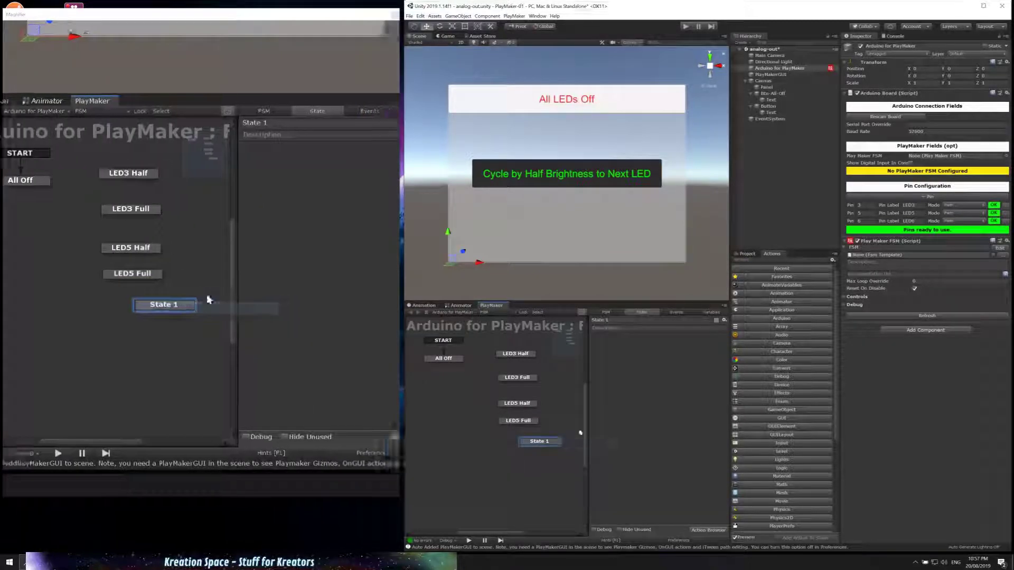
click(638, 320)
text(LED)
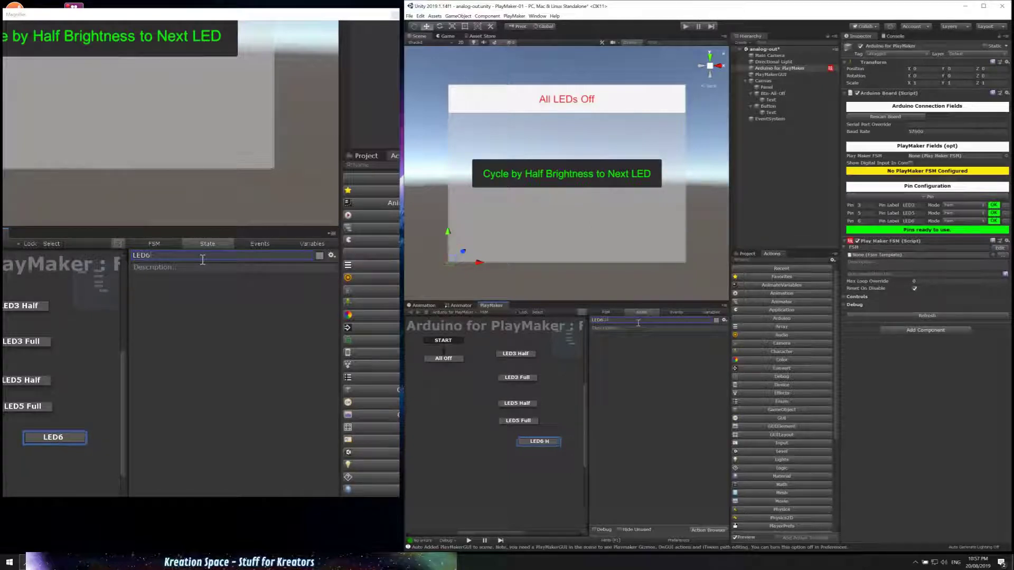
text(6 Half)
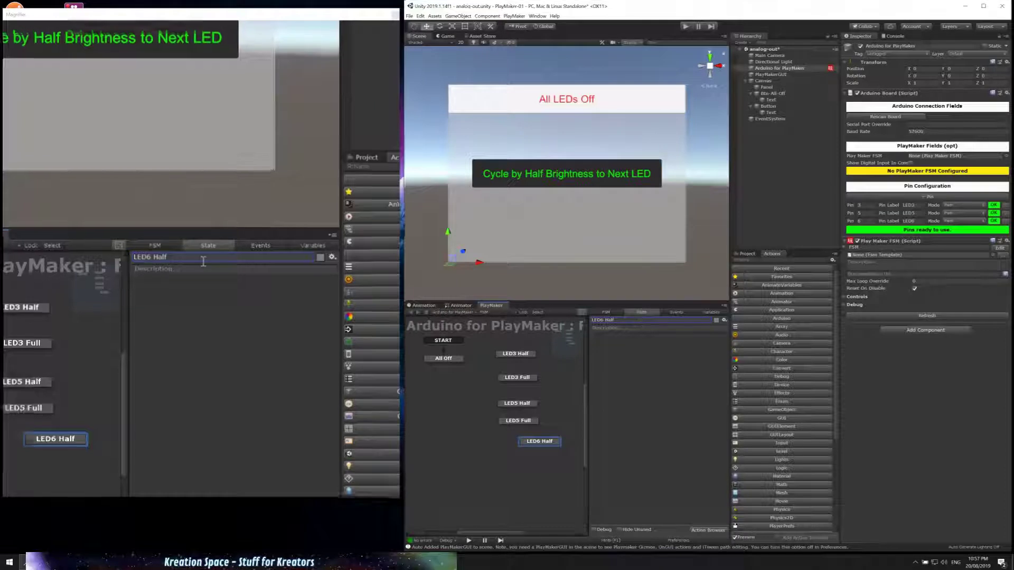
drag(542, 444, 523, 448)
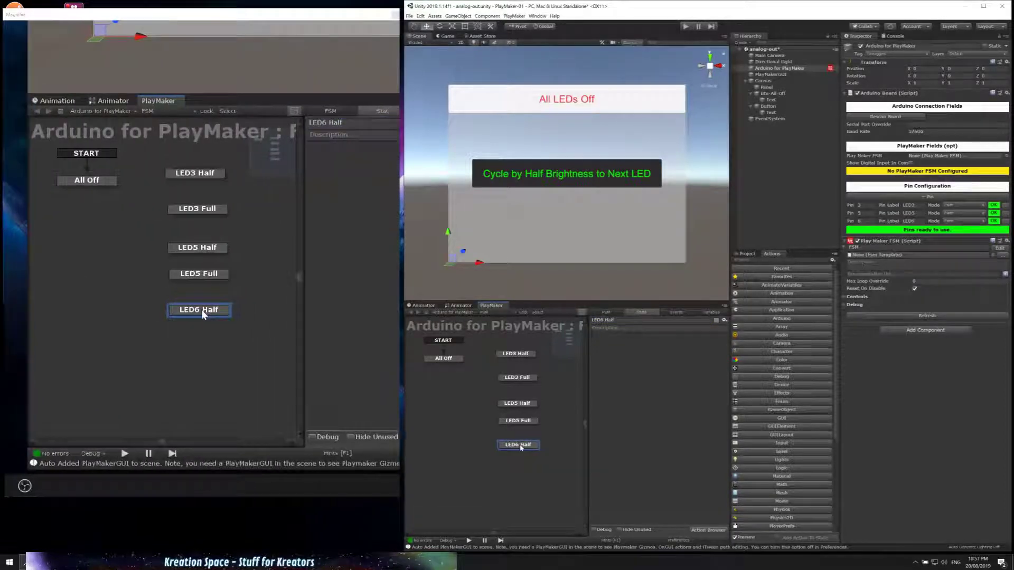
- Add a state named "LED6 Full" and align it below LED6 Half at the end of the column
right_click(523, 464)
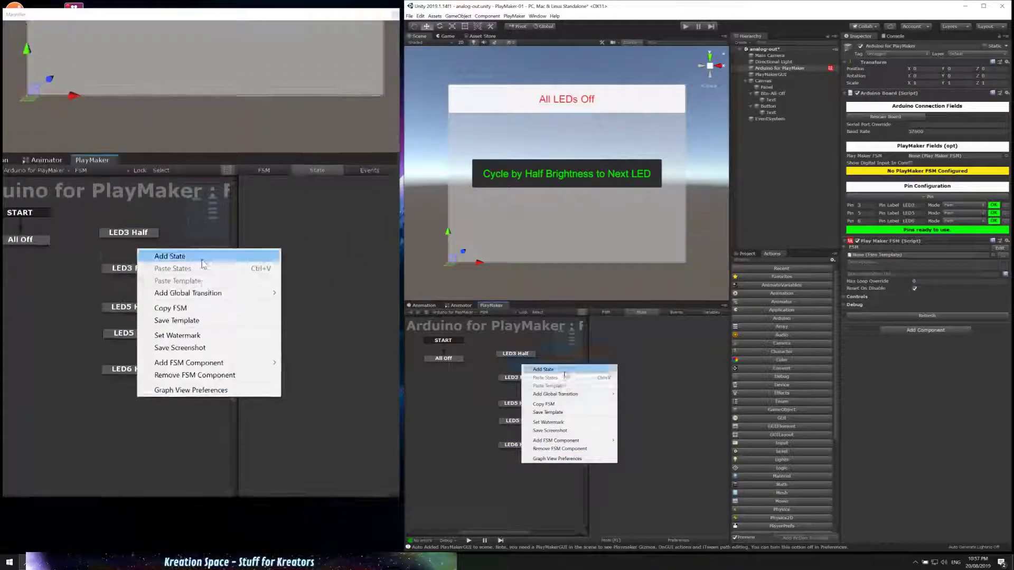
click(544, 370)
click(622, 320)
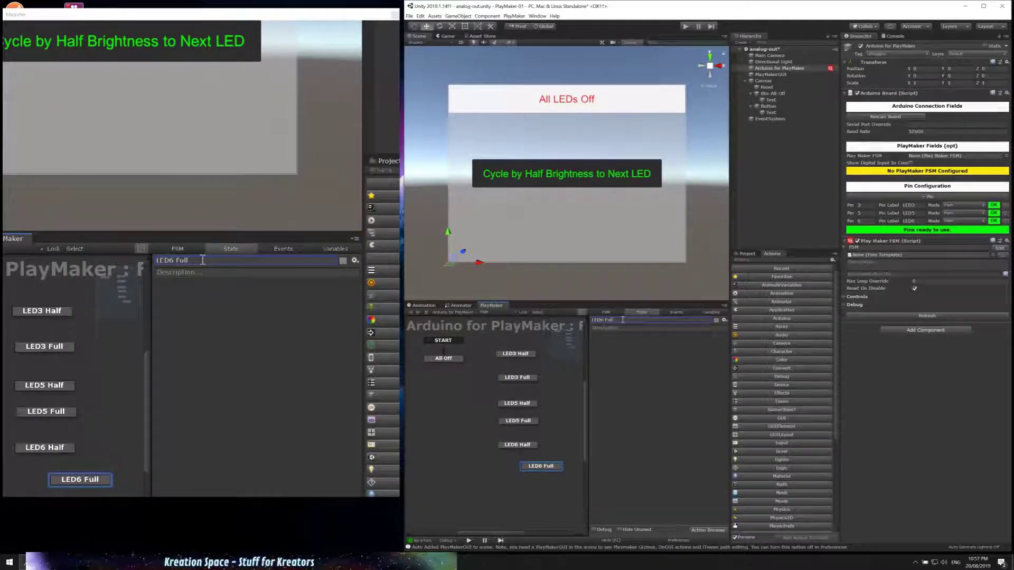
drag(549, 468, 525, 472)
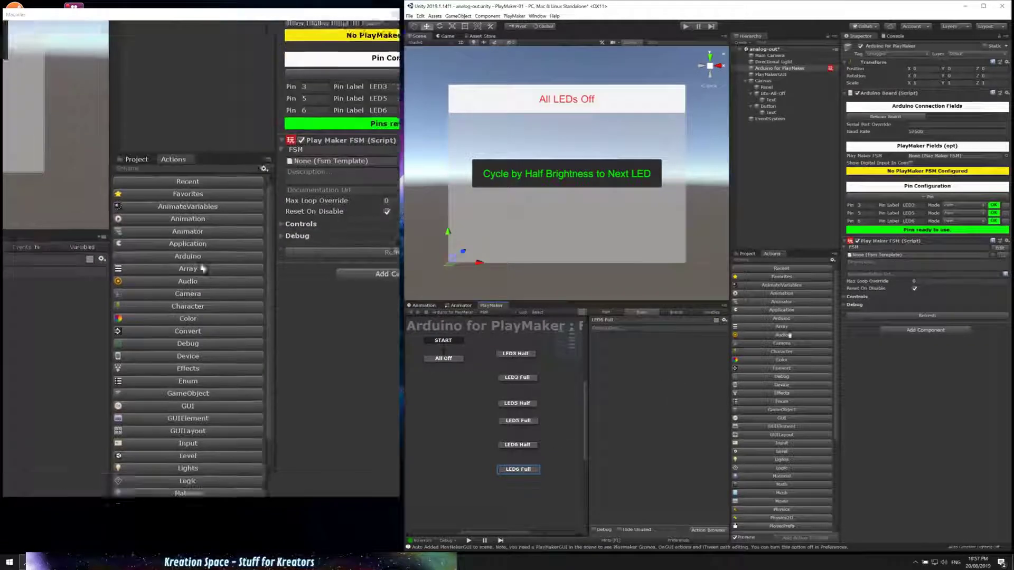
- Add an Arduino Brighten Pwm Led action to the LED3 Half state
click(783, 319)
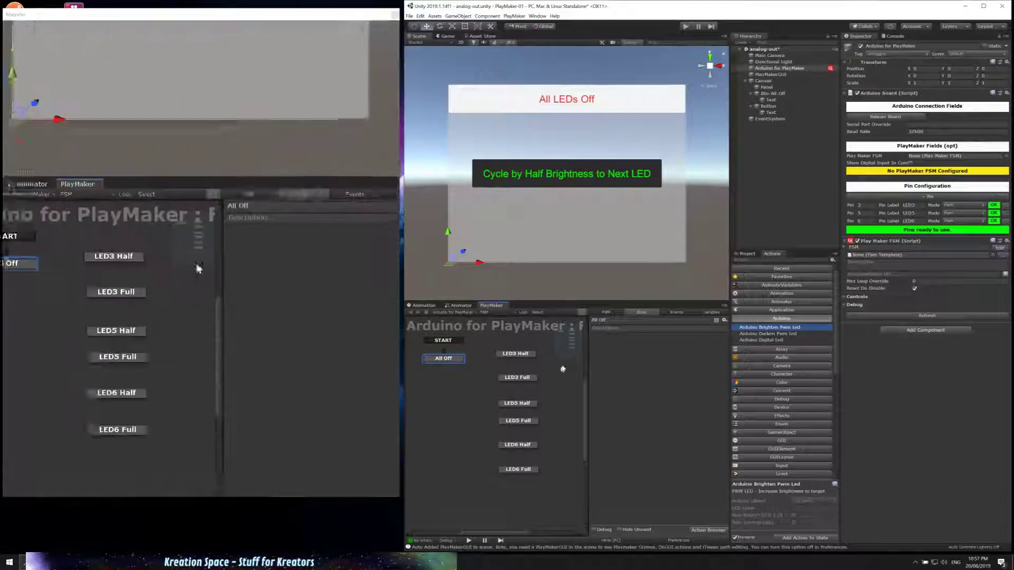
click(528, 354)
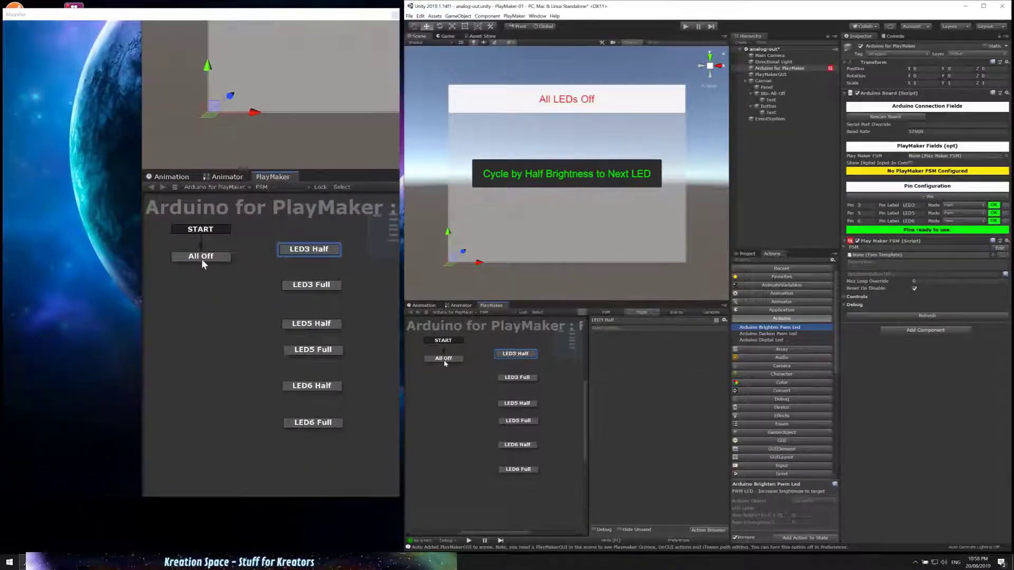
click(444, 360)
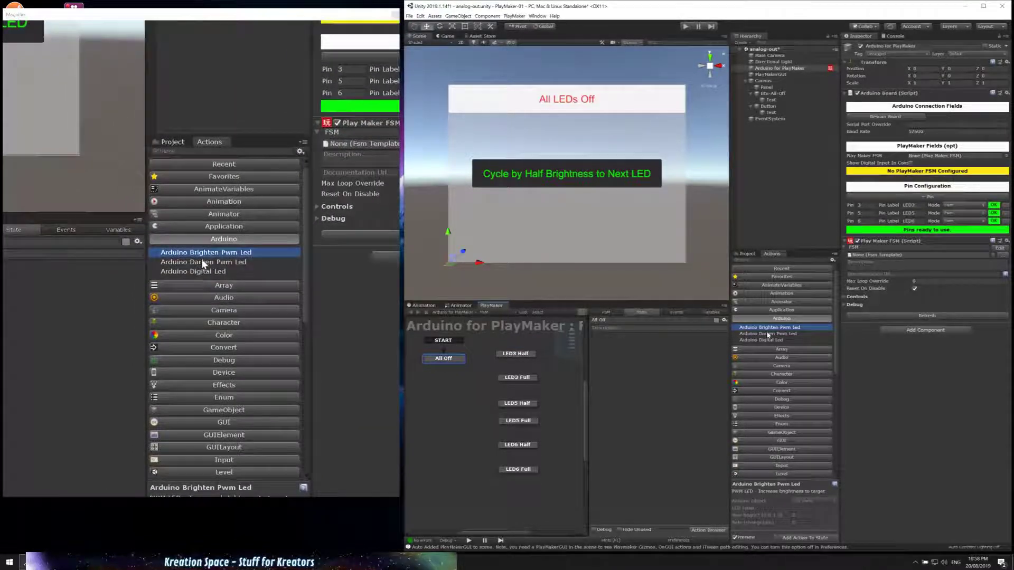
click(516, 353)
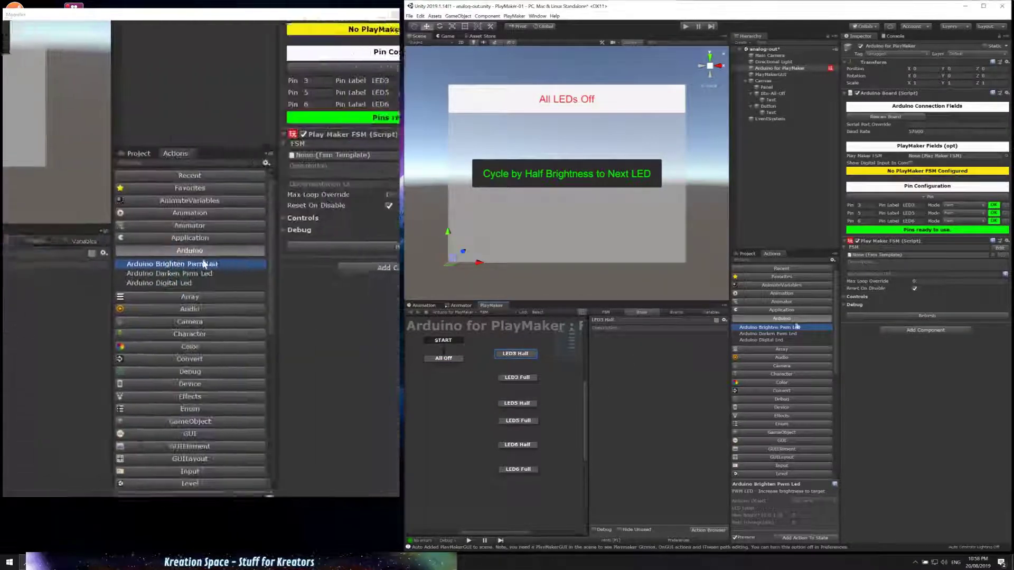
drag(770, 330, 661, 359)
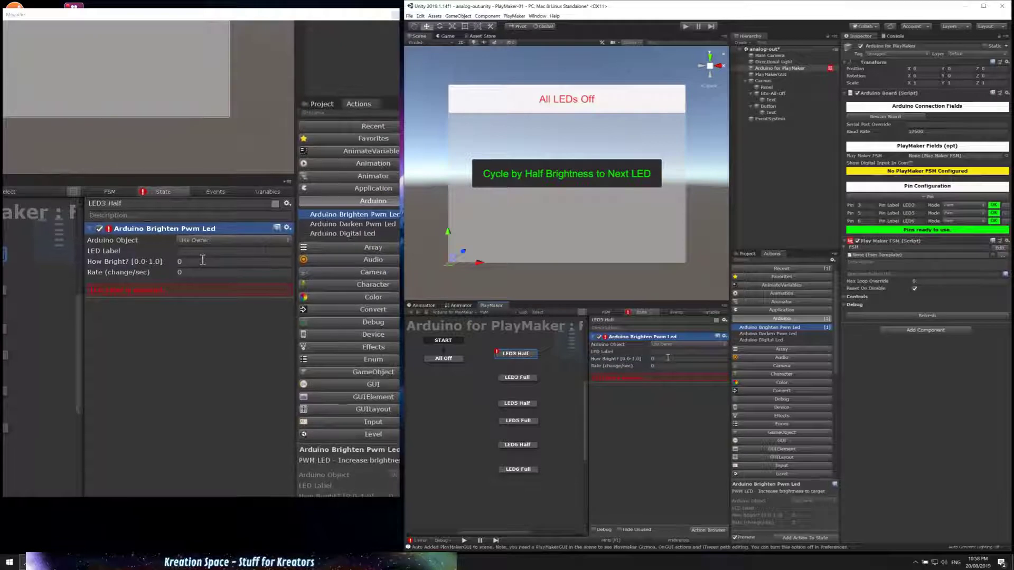
- Set the Brighten action's LED label to LED3, its brightness to 0.5 and its rate of change to 1 per second
text(LED)
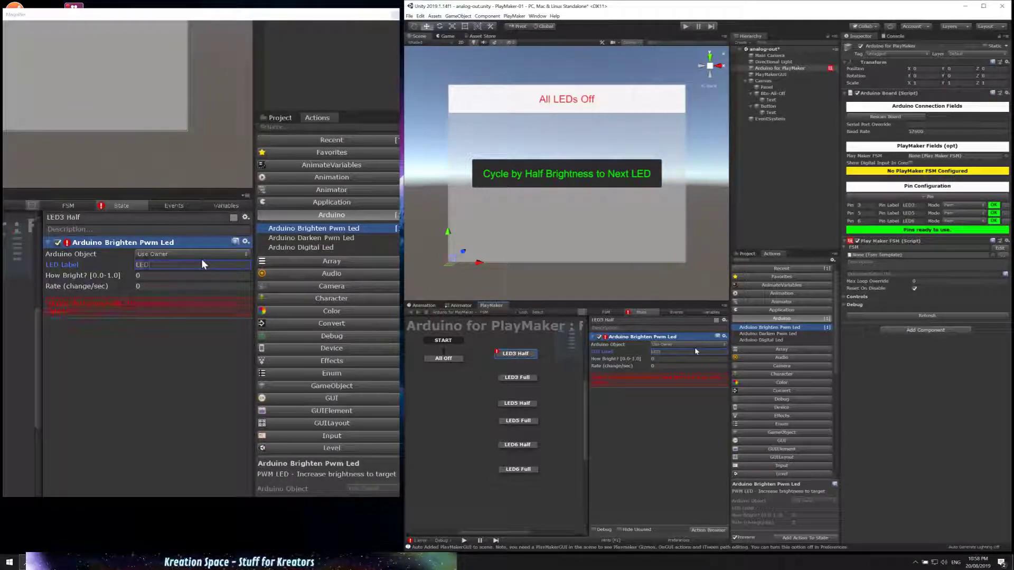
text(3)
click(676, 359)
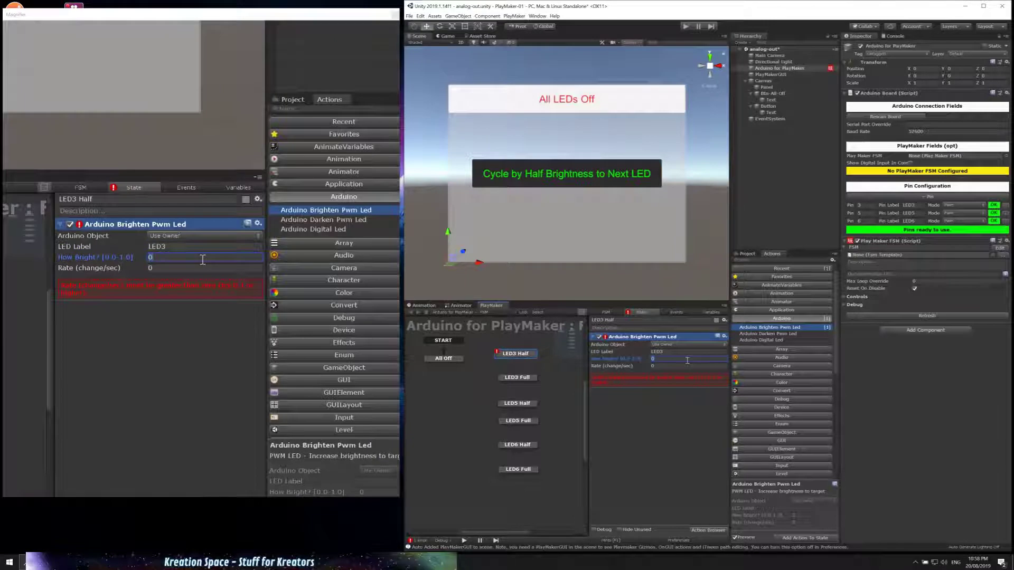
text(0.5)
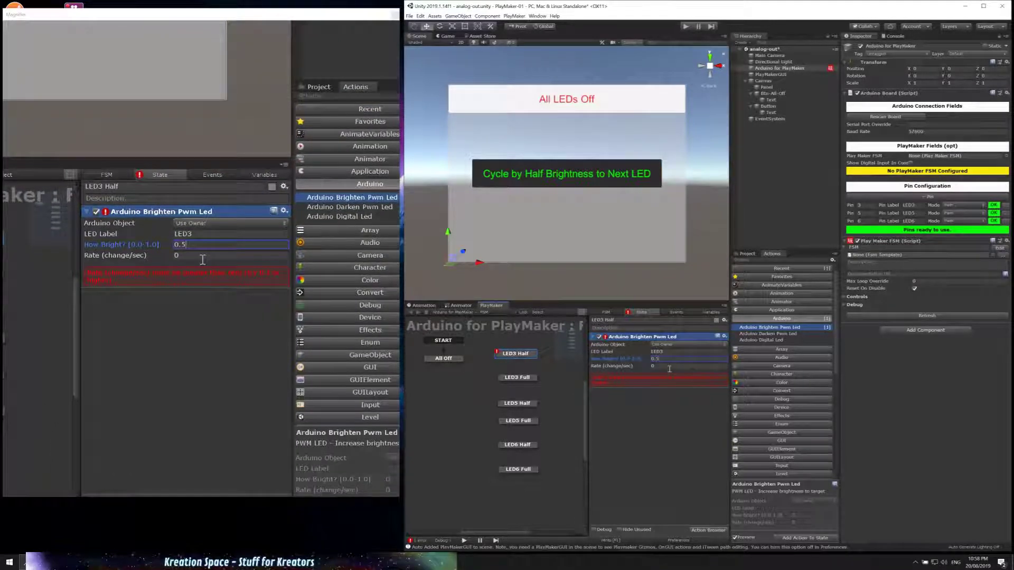
click(668, 366)
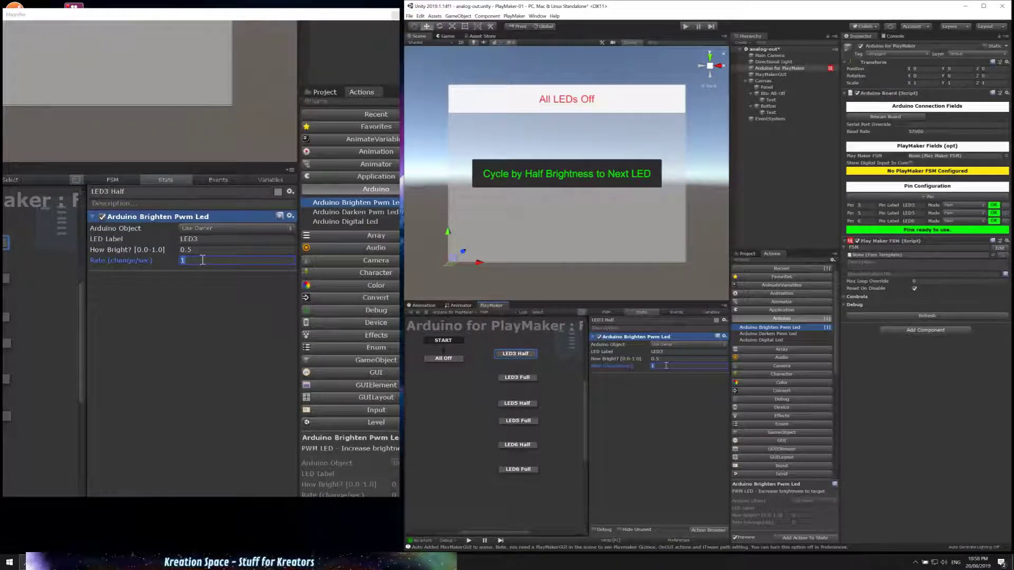
click(665, 398)
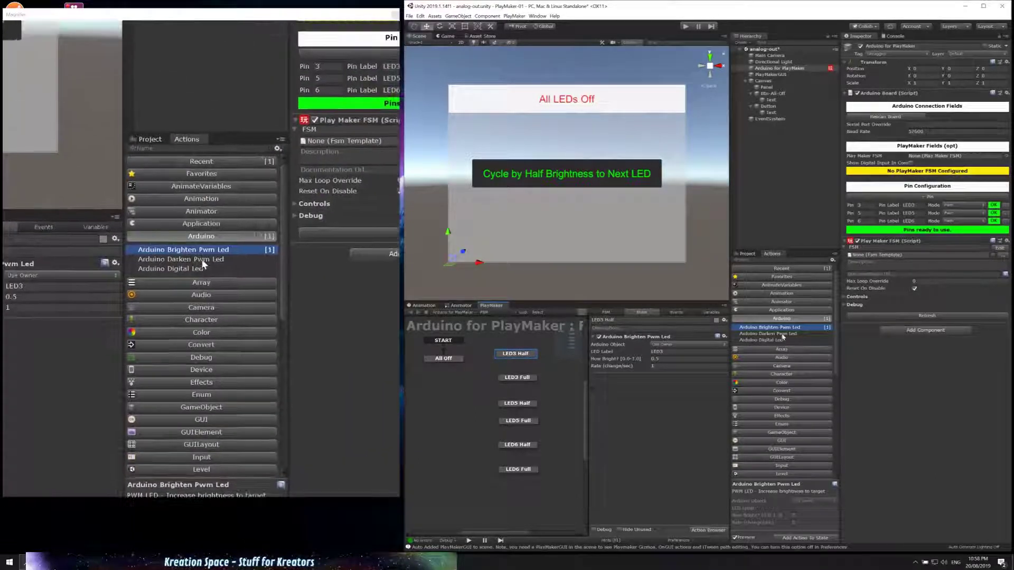
- Add an Arduino Darken Pwm Led action to the LED3 Half state with LED label LED6 and a rate of 2 per second
drag(770, 334, 650, 405)
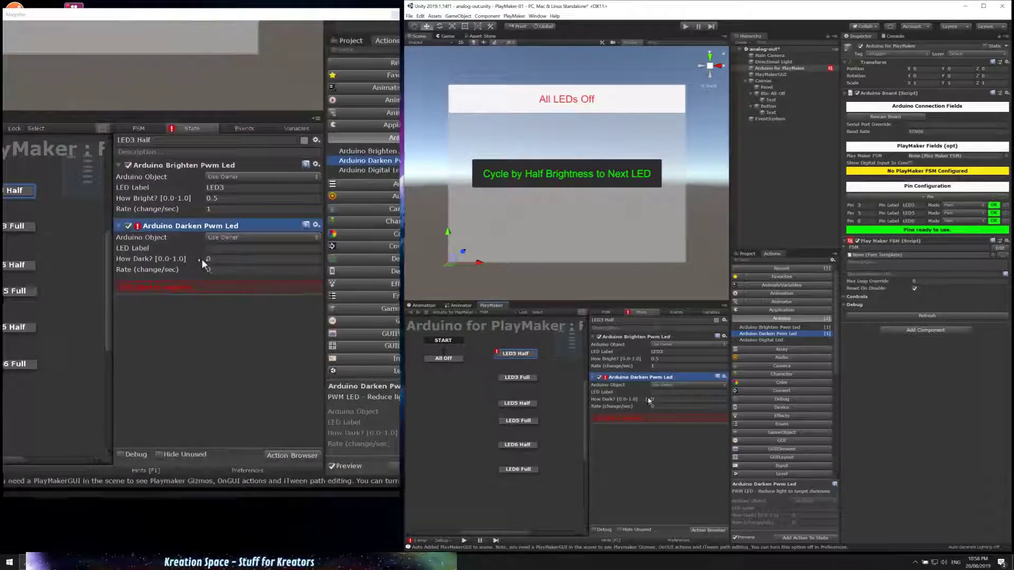
click(670, 392)
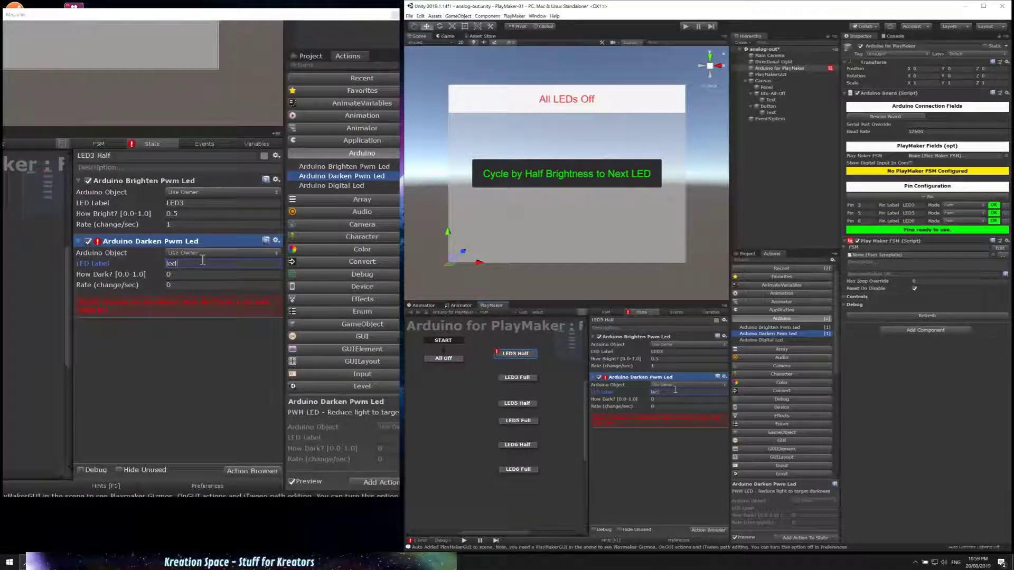
text(led)
key(BackSpace)
key(BackSpace)
key(BackSpace)
text(LED6)
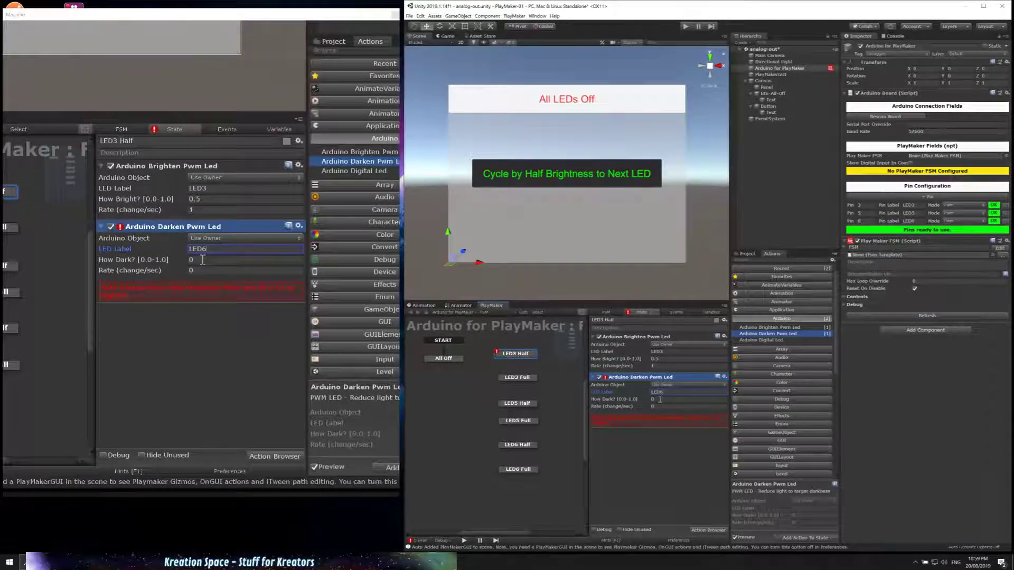
click(660, 407)
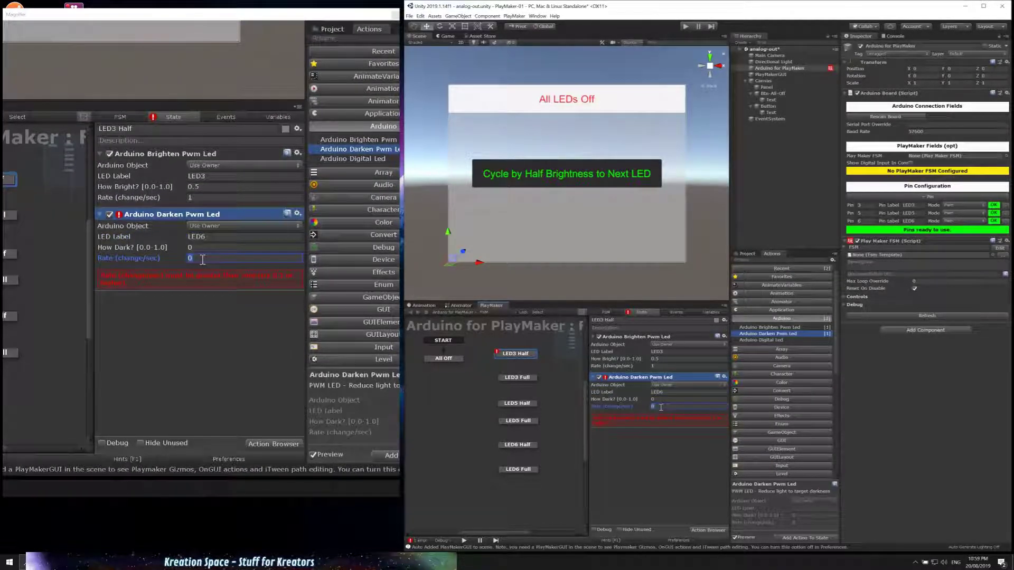
text(2)
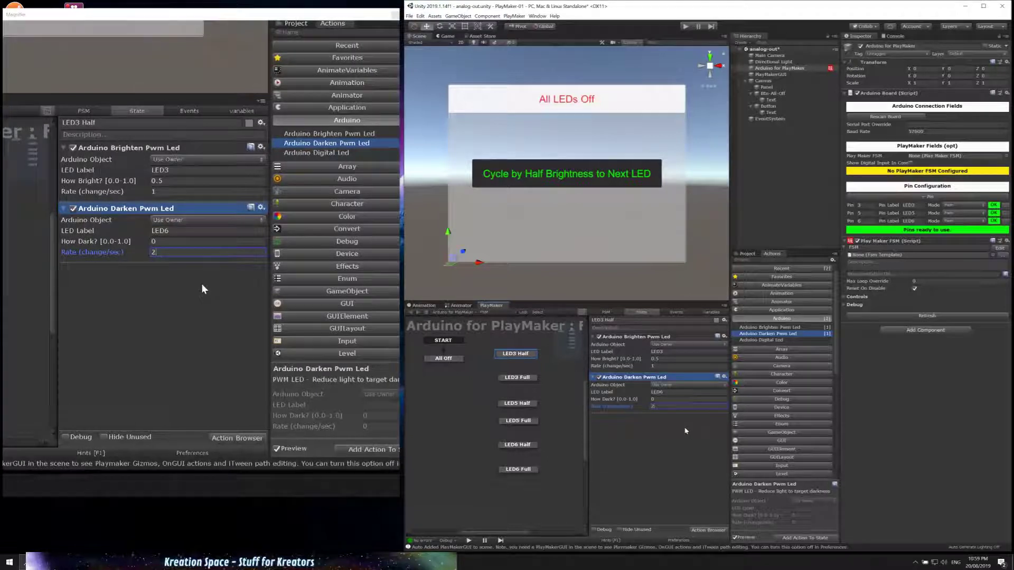
- Add an Arduino Brighten Pwm Led action to the LED3 Full state with label LED3, brightness 1 and rate 1 per second
click(521, 378)
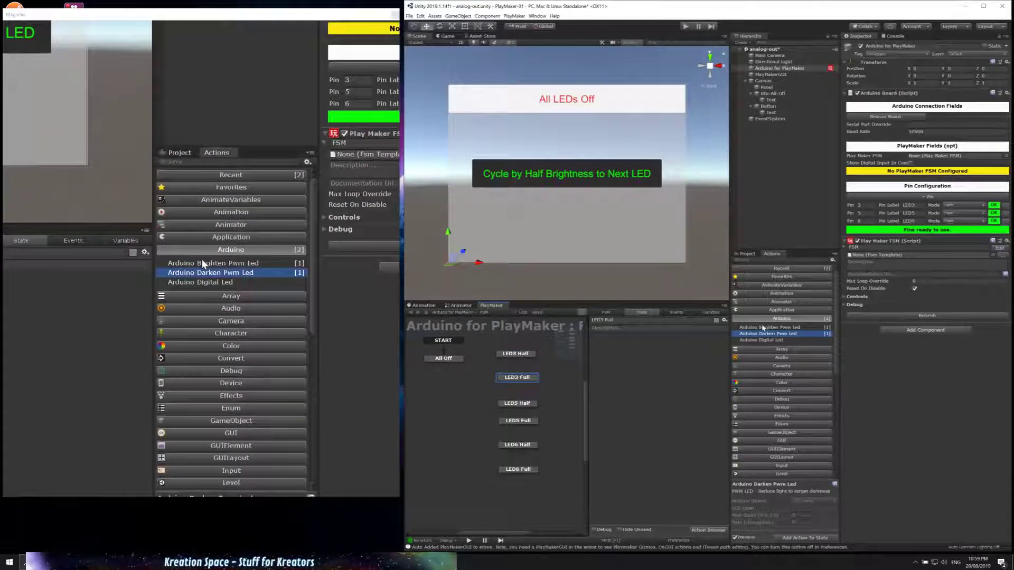
drag(766, 328, 676, 359)
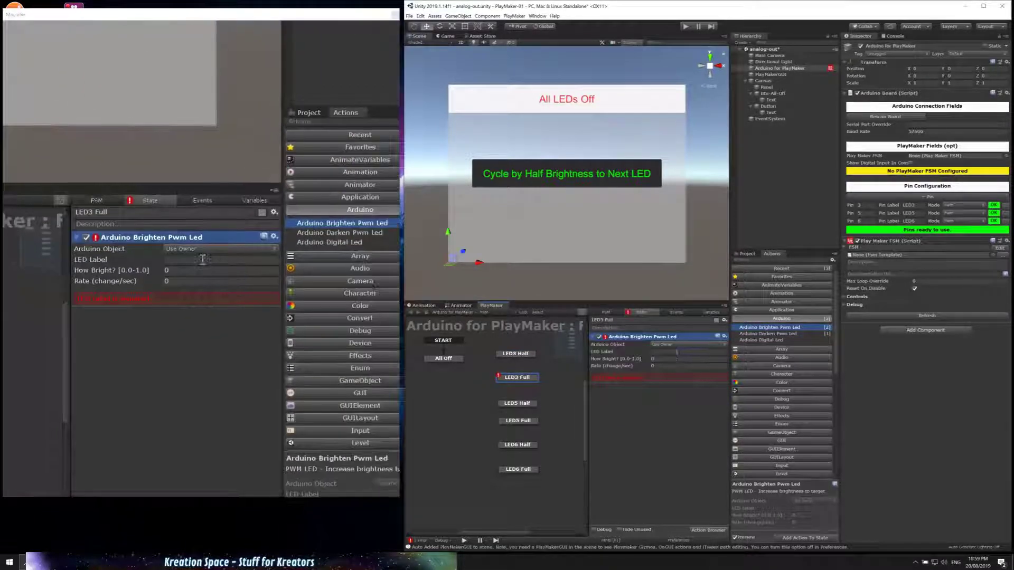
click(678, 352)
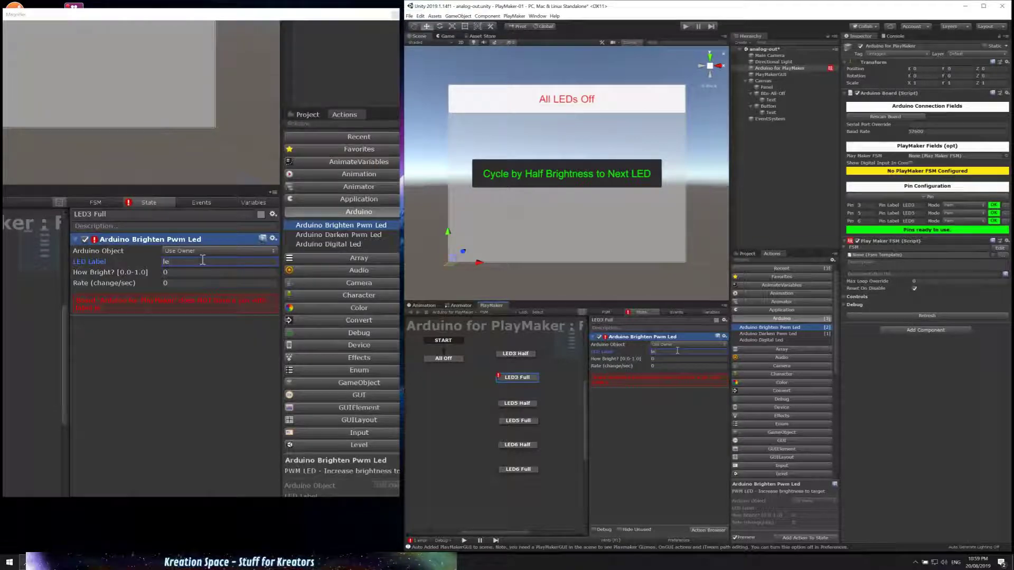
text(LED3)
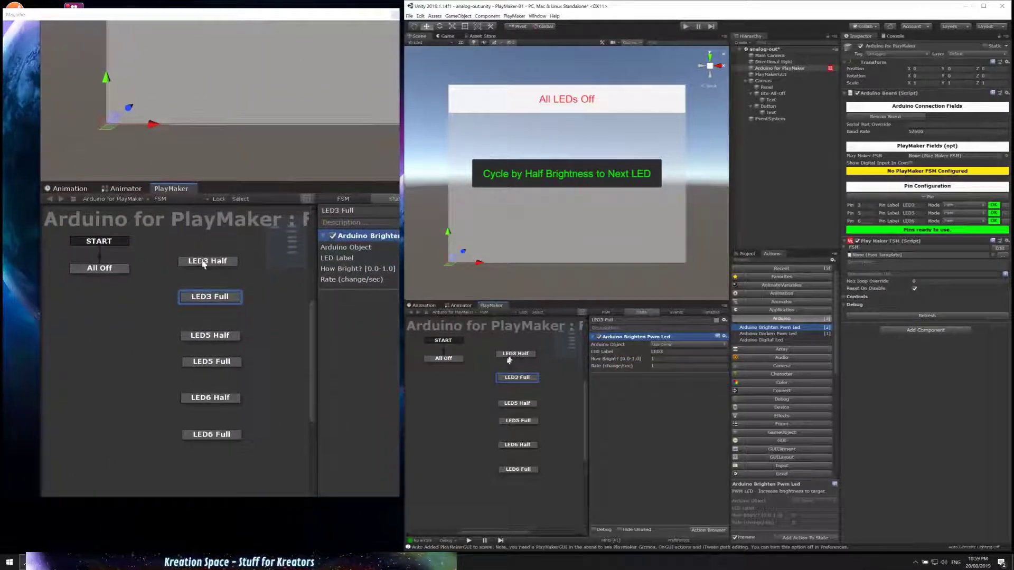
- Add a FINISHED transition to the LED3 Half state and link it to LED3 Full
click(507, 355)
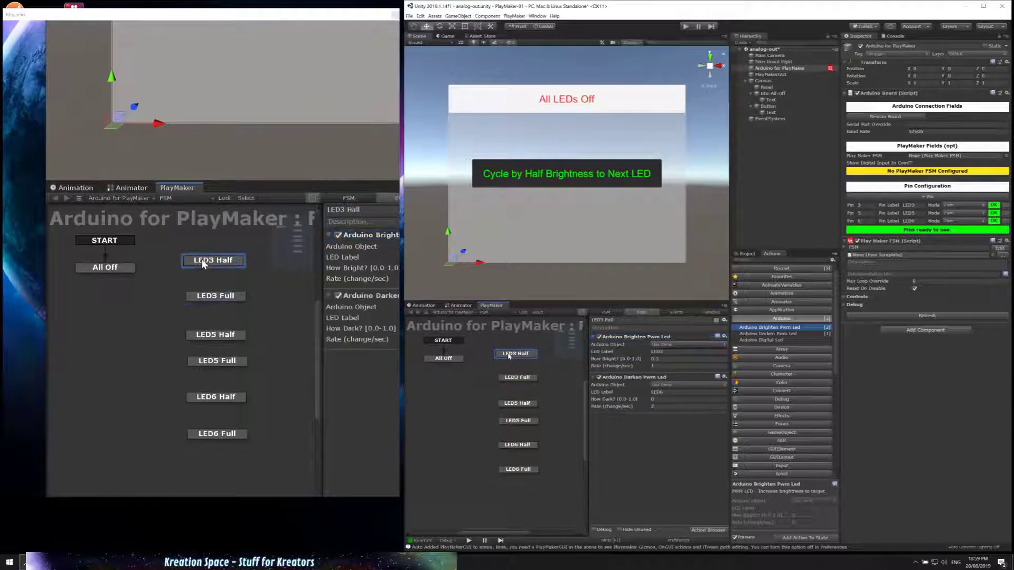
right_click(517, 355)
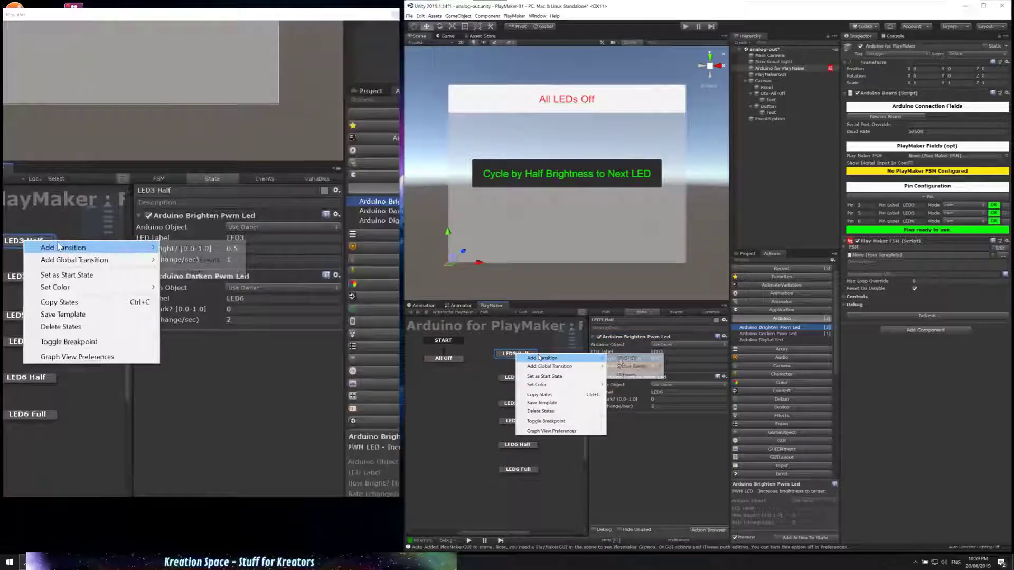
mouse_move(544, 359)
click(624, 359)
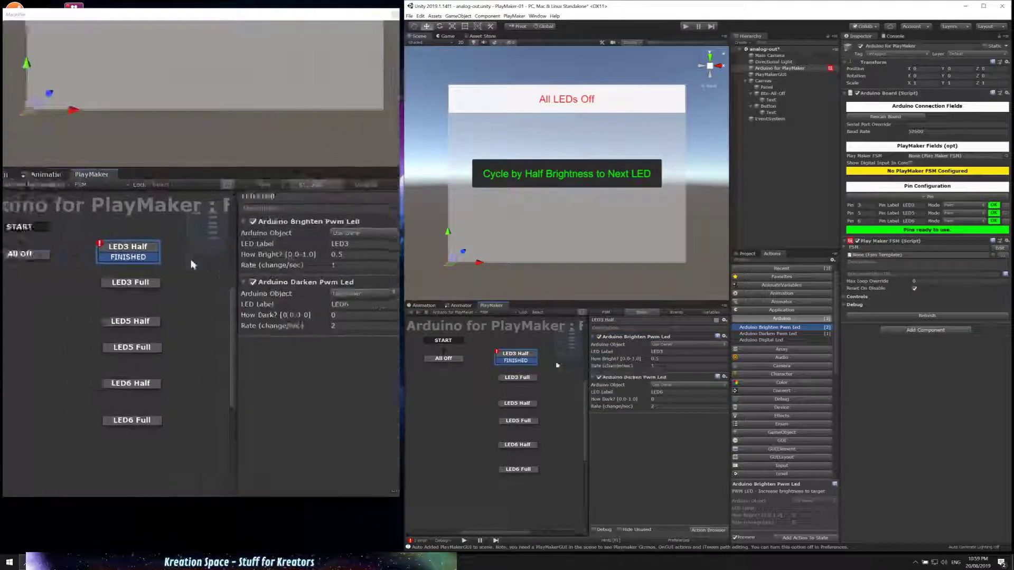
drag(532, 362, 518, 377)
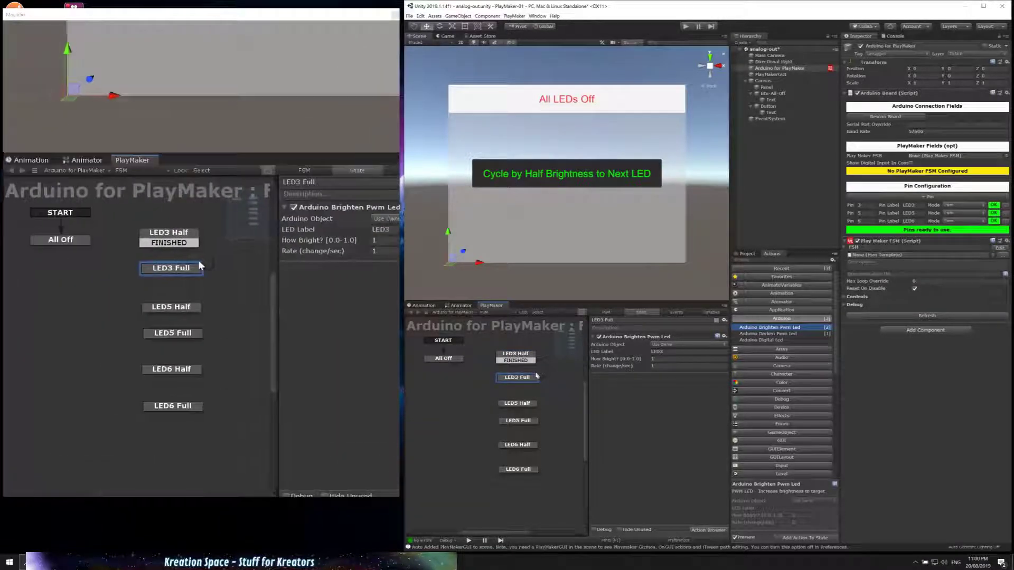
- Add a FINISHED transition to the LED3 Full state and link it to LED5 Half
right_click(530, 379)
mouse_move(555, 382)
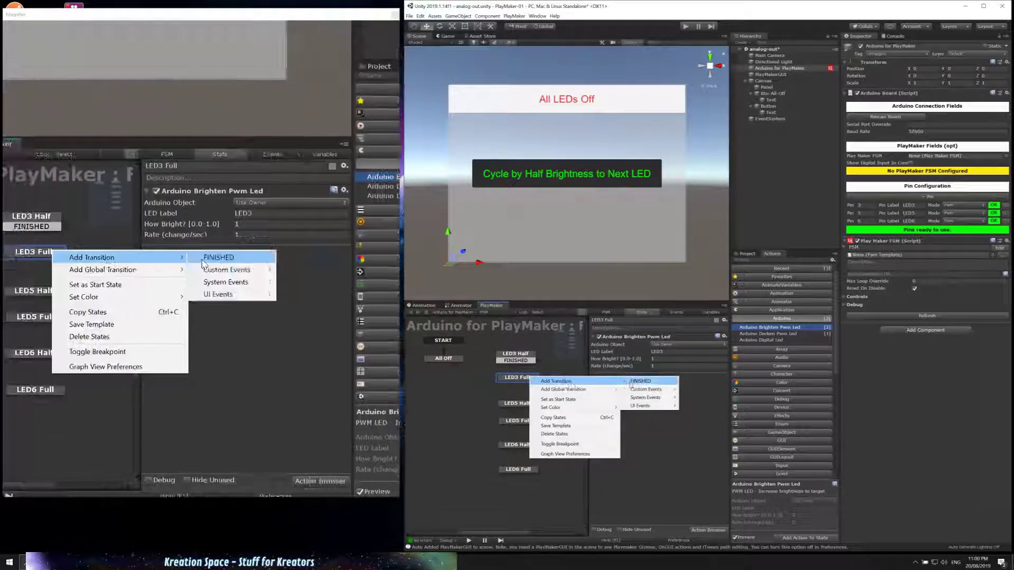
click(641, 381)
drag(536, 395, 526, 406)
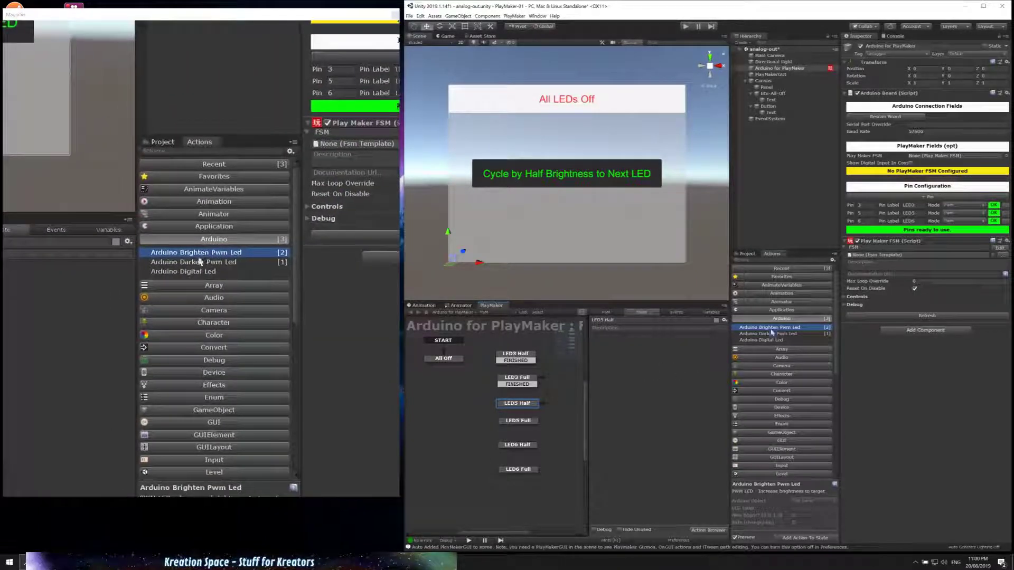
- Add an Arduino Brighten Pwm Led action to the LED5 Half state with label LED5, brightness 0.5 and rate 1 per second
drag(772, 328, 658, 385)
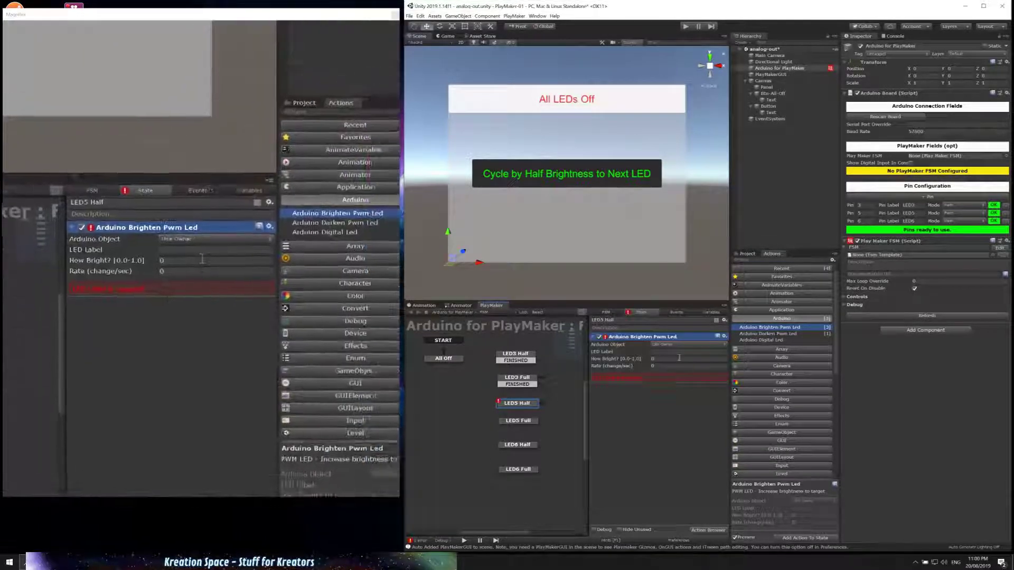
click(688, 352)
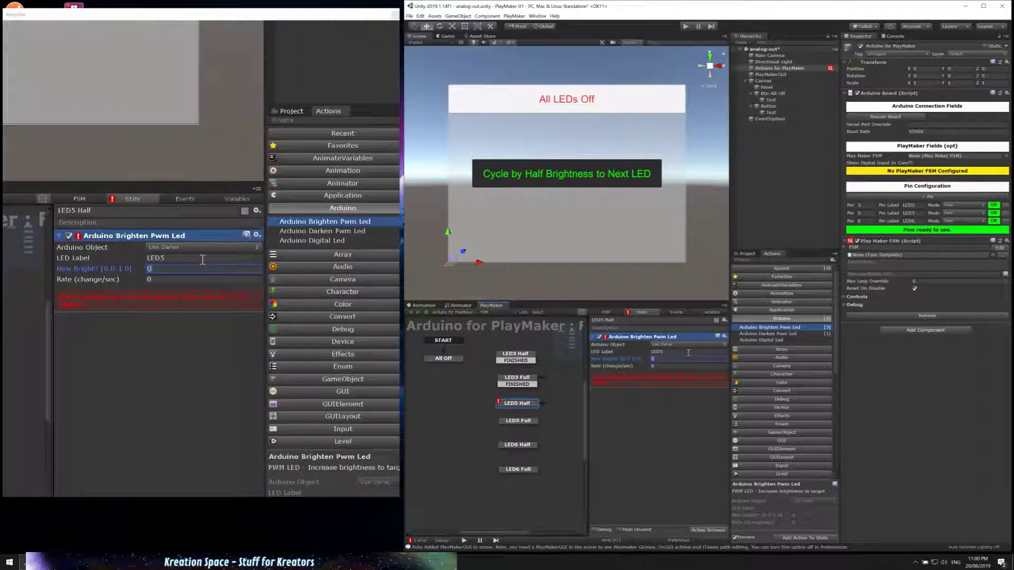
key(Tab)
text(1)
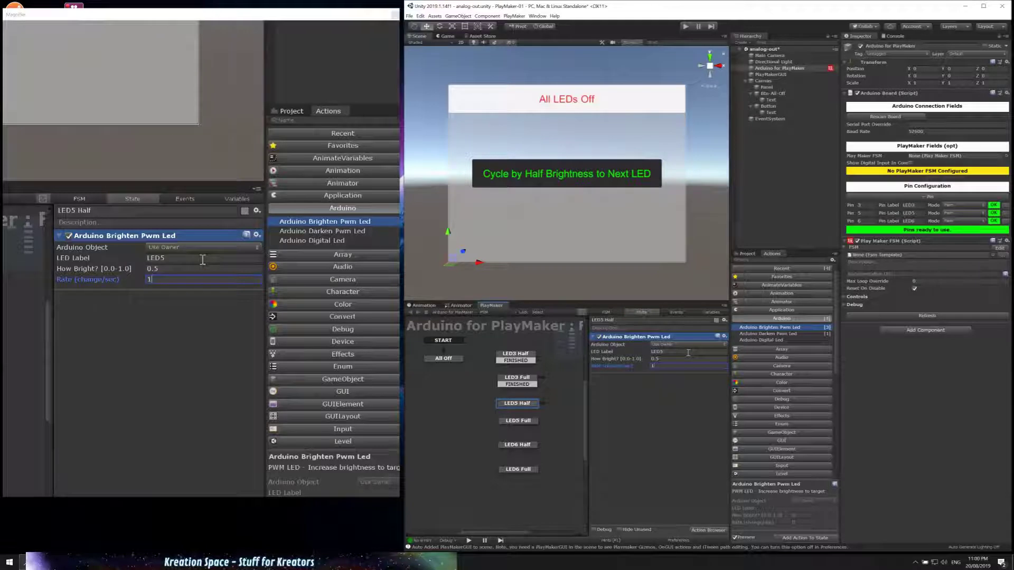
- Add an Arduino Darken Pwm Led action to the LED5 Half state with label LED3 and a rate of 2 per second
drag(768, 334, 665, 385)
click(663, 391)
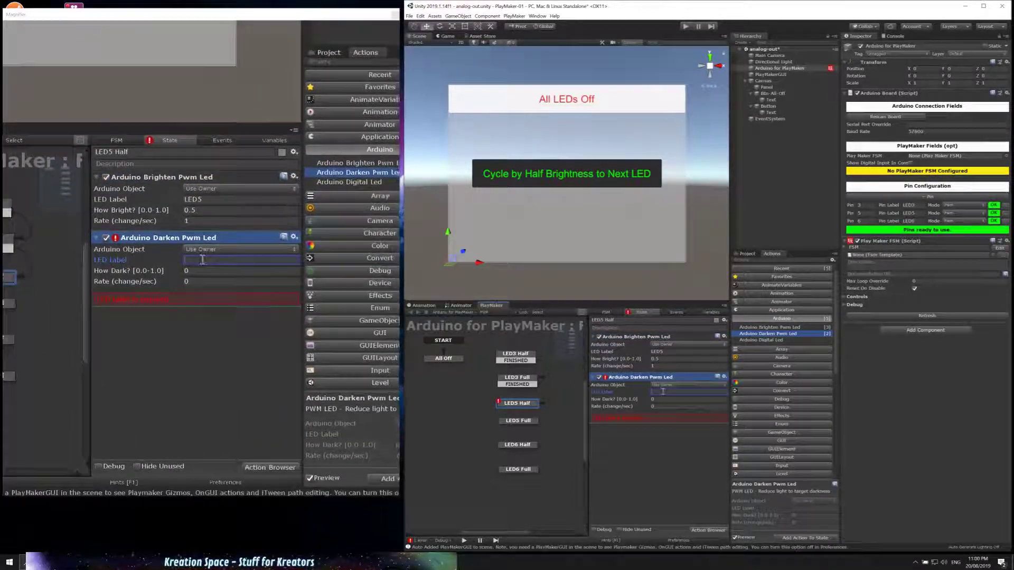
text(LED3)
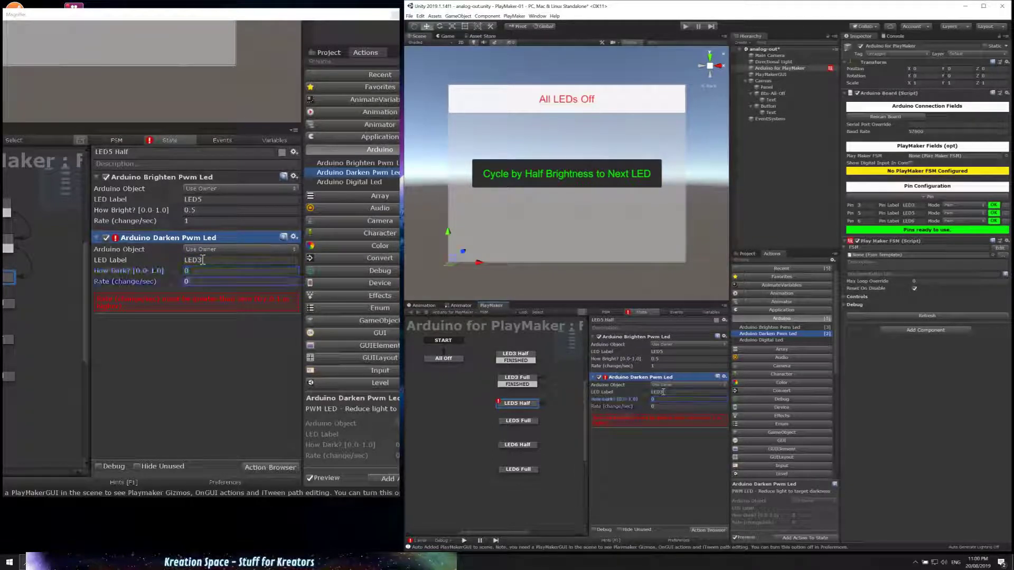
text(2)
key(Return)
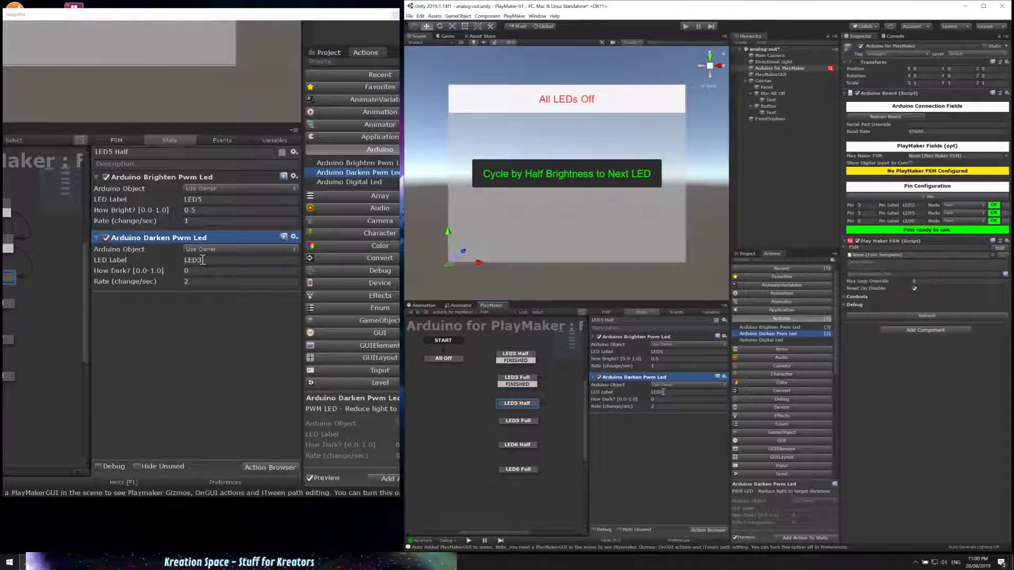
- Add a FINISHED transition to the LED5 Half state and link it to LED5 Full
right_click(526, 404)
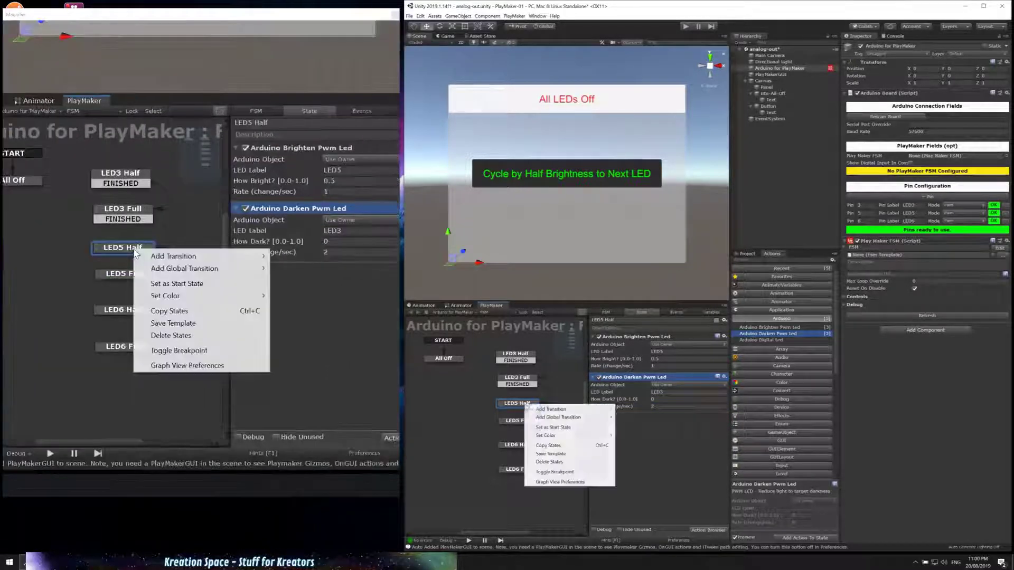
mouse_move(551, 409)
click(635, 410)
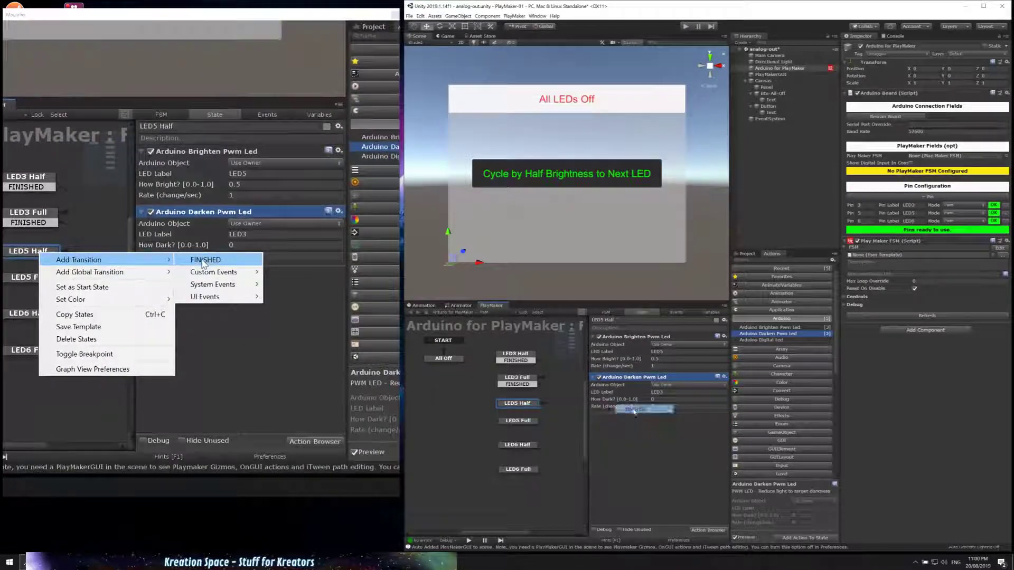
- Add an Arduino Brighten Pwm Led action to the LED5 Full state with label LED5, brightness 1 and rate 1 per second
click(526, 427)
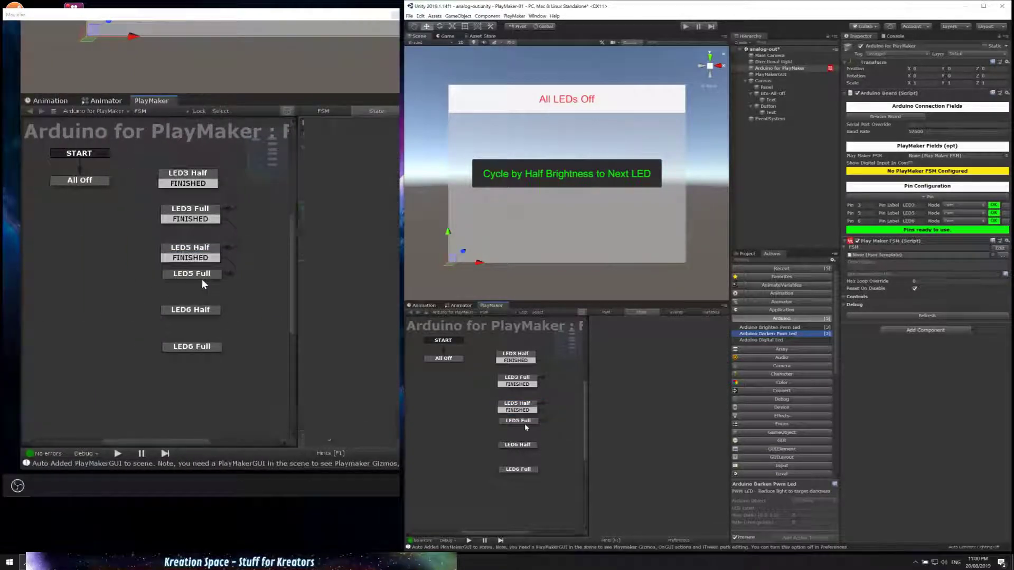
click(524, 422)
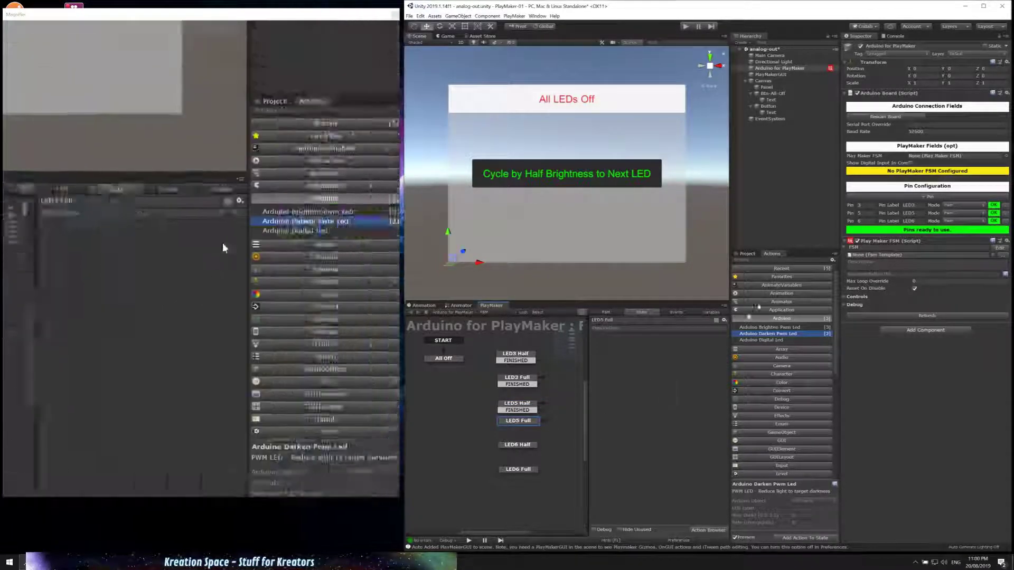
drag(770, 327, 696, 364)
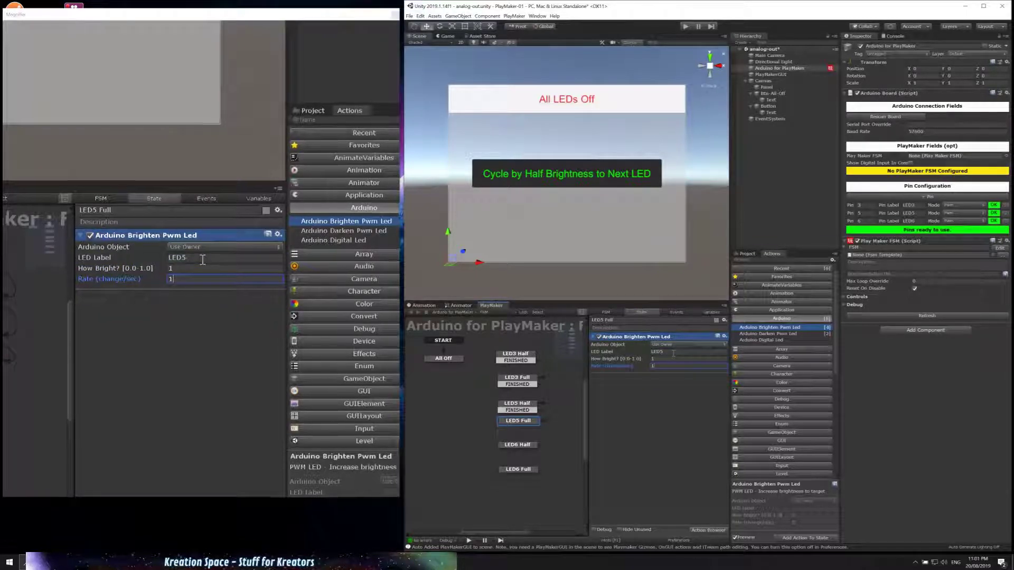
- Add a FINISHED transition to the LED5 Full state and link it to LED6 Half
right_click(537, 422)
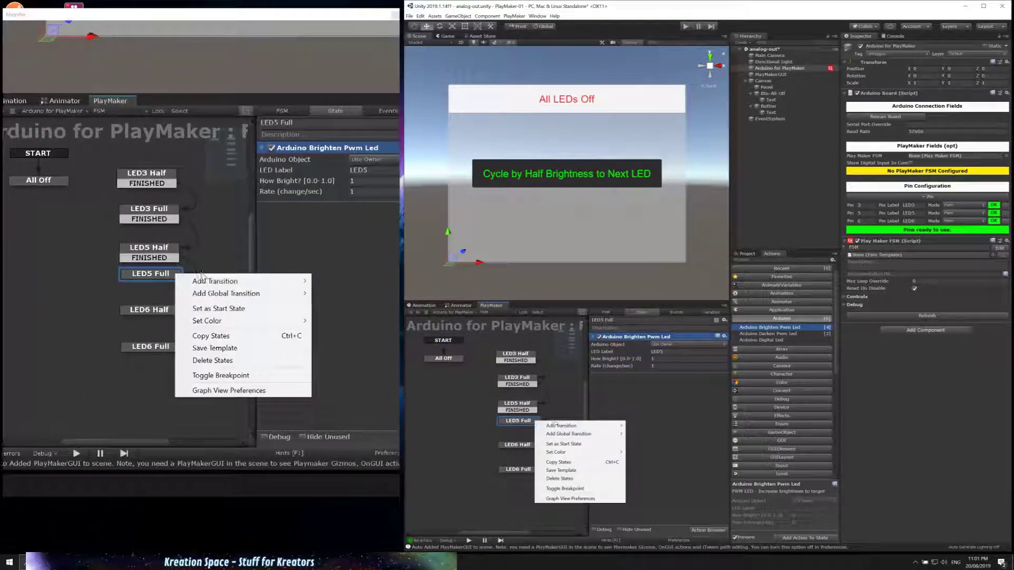
mouse_move(581, 426)
click(647, 428)
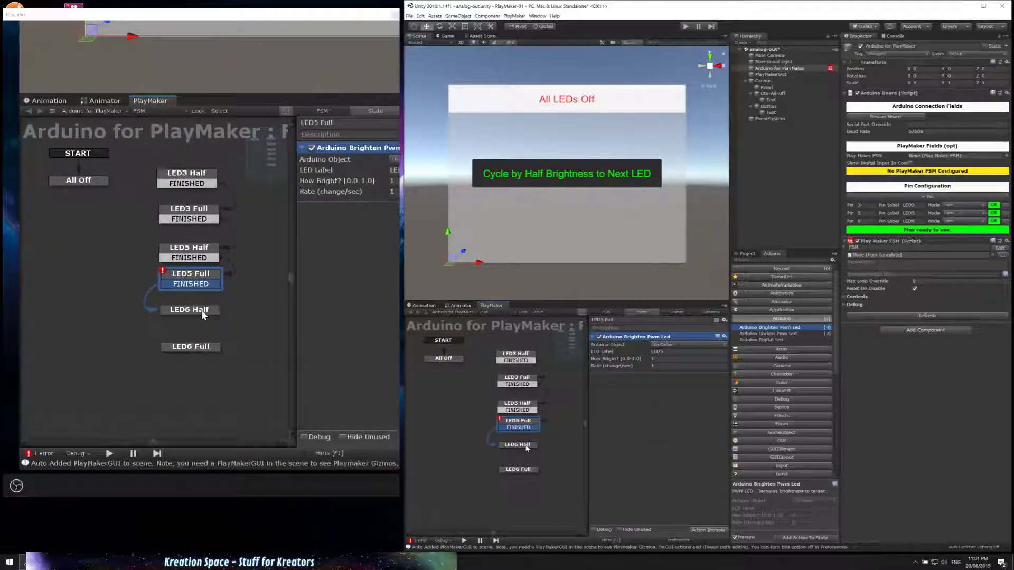
- Add an Arduino Brighten Pwm Led action to the LED6 Half state with label LED6, brightness 0.5 and rate 1 per second
click(528, 446)
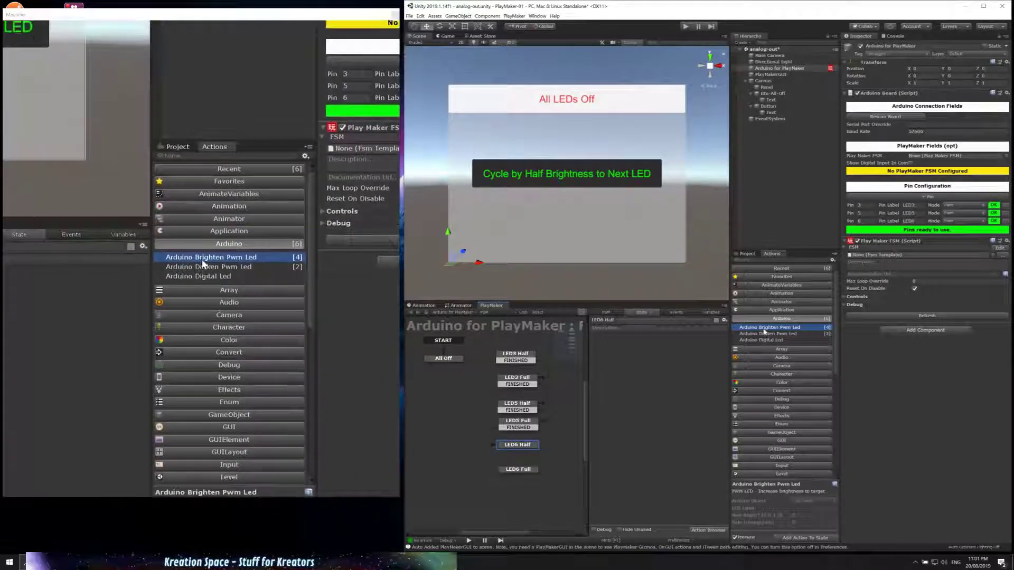
drag(766, 328, 656, 359)
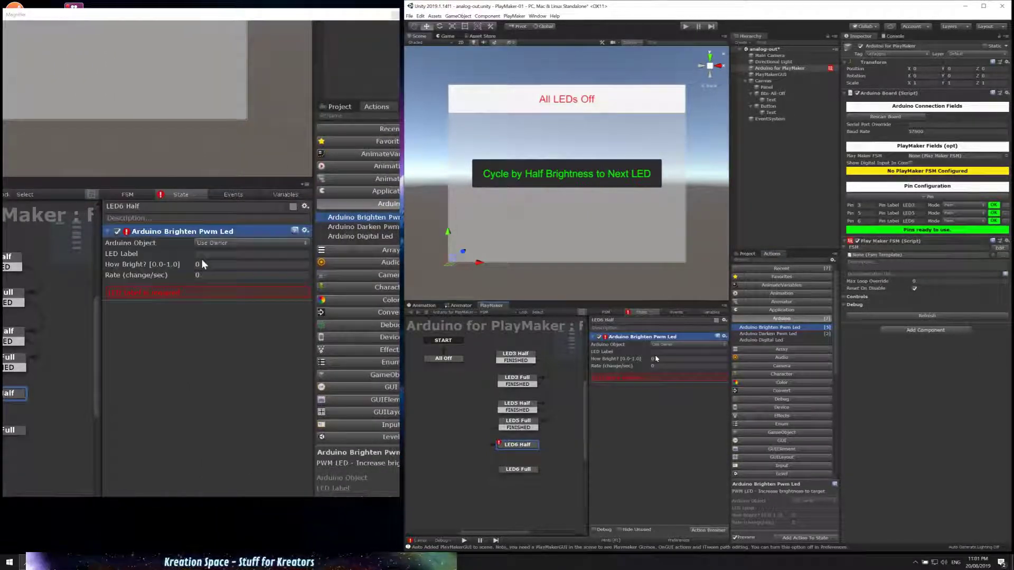
click(661, 352)
text(LE)
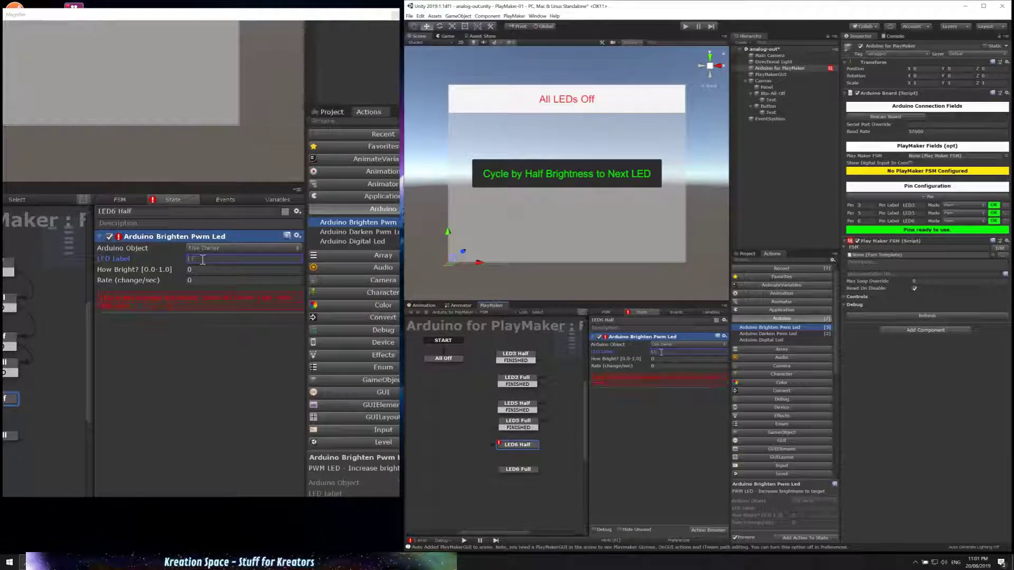
text(D6)
key(Tab)
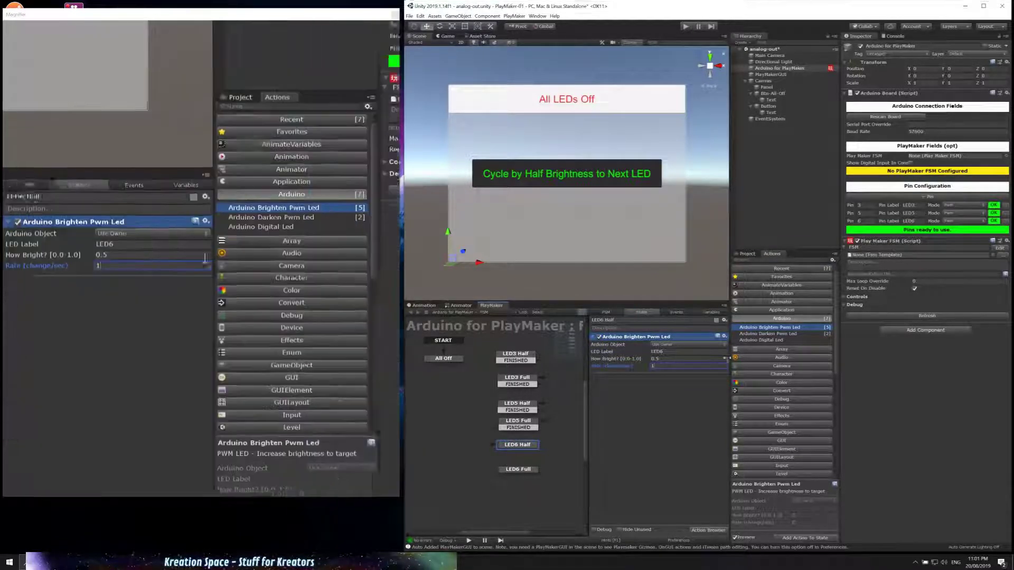
- Add an Arduino Darken Pwm Led action to the LED6 Half state with label LED5 and a rate of 2 per second
click(769, 333)
drag(769, 334, 649, 404)
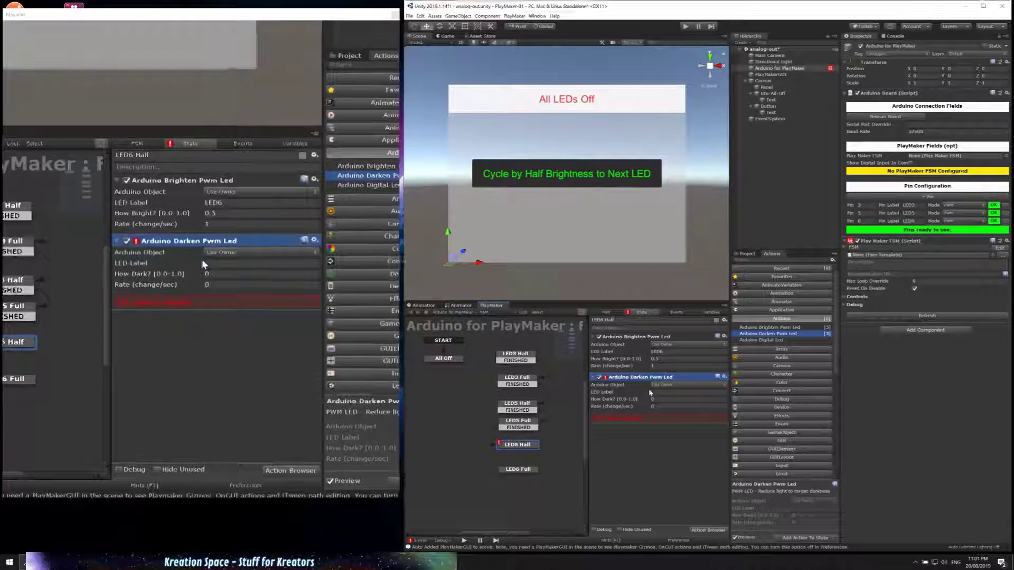
click(667, 391)
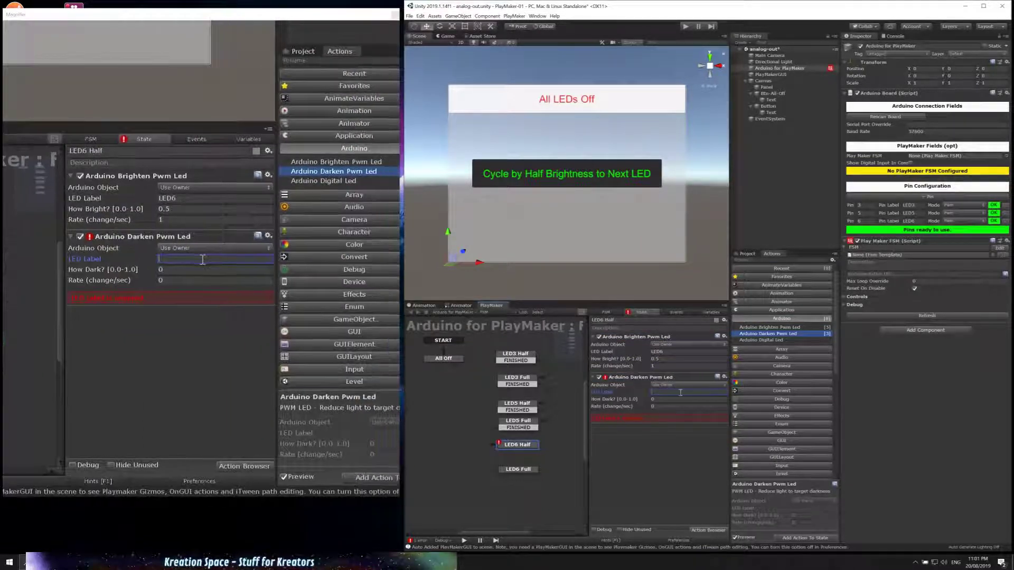
text(LED5)
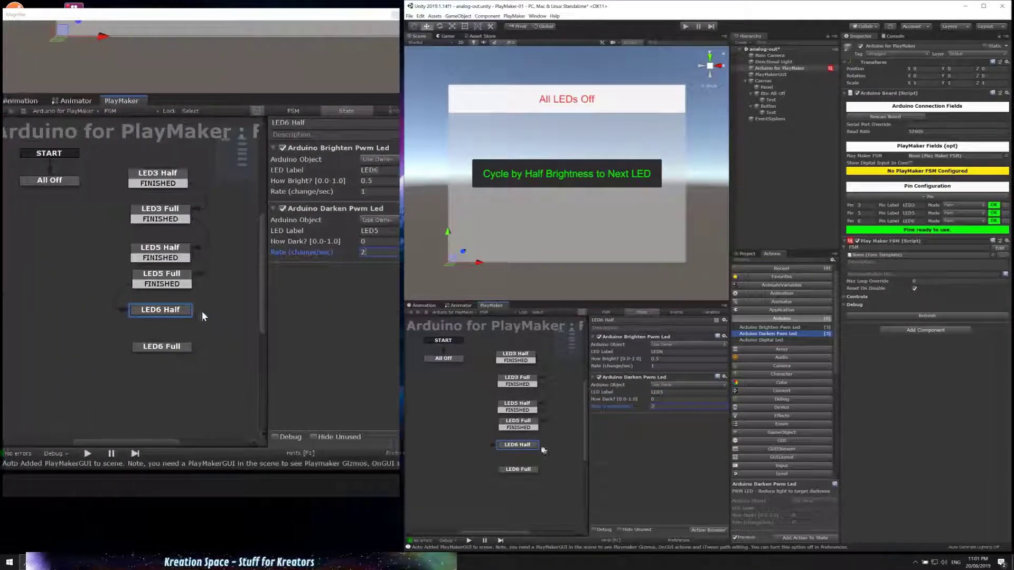
- Add a FINISHED transition to the LED6 Half state and link it to LED6 Full
right_click(533, 447)
mouse_move(555, 452)
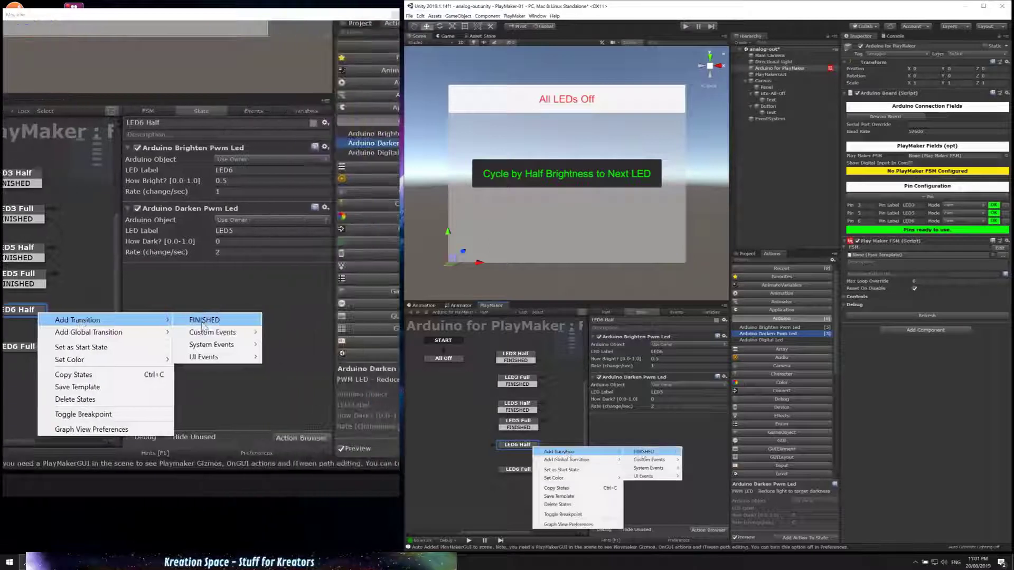
click(647, 452)
drag(534, 455, 534, 471)
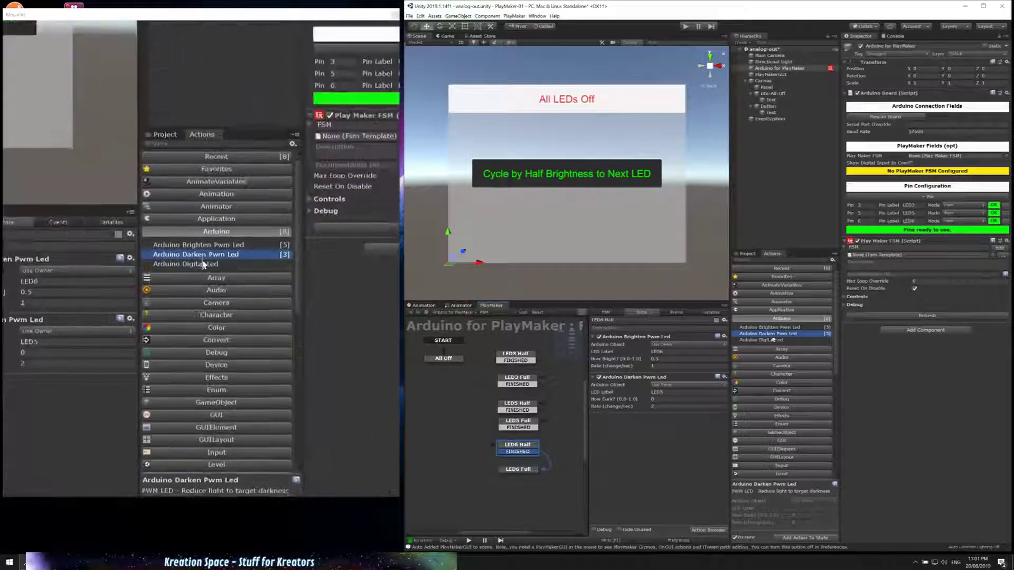
- Add an Arduino Brighten Pwm Led action to the LED6 Full state with label LED6, brightness 1 and rate 1 per second
drag(769, 327, 529, 464)
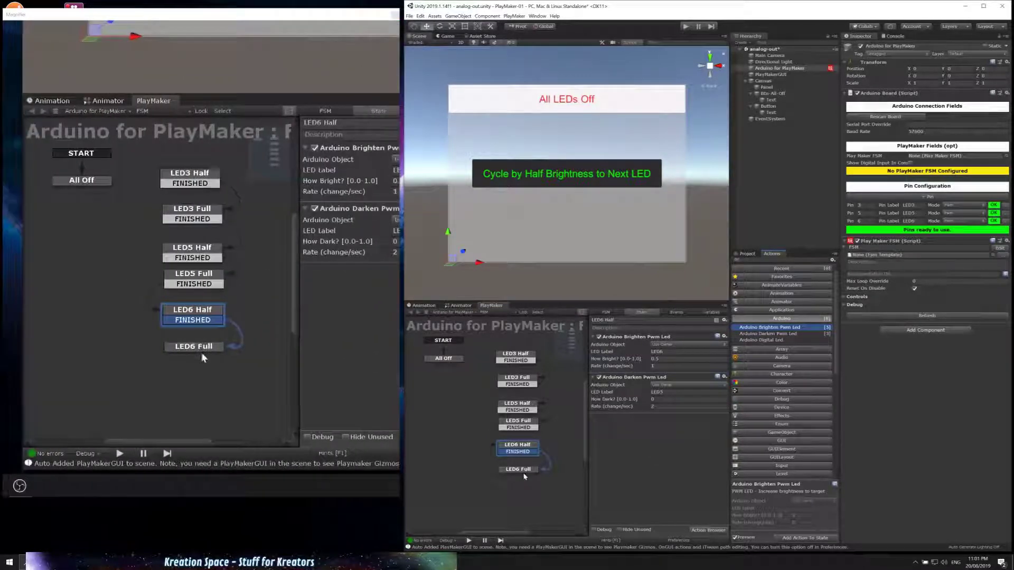
click(526, 469)
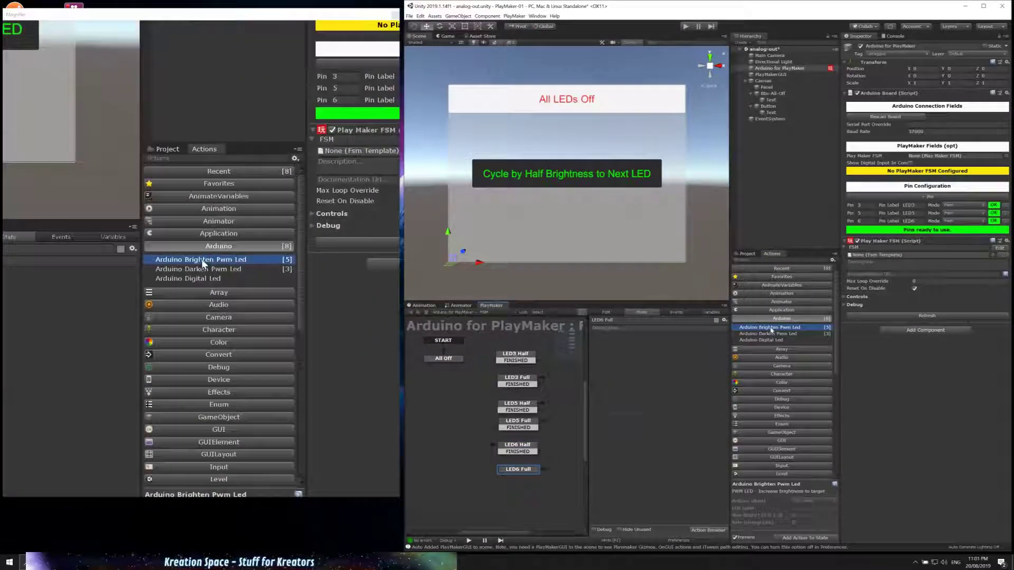
drag(772, 328, 668, 369)
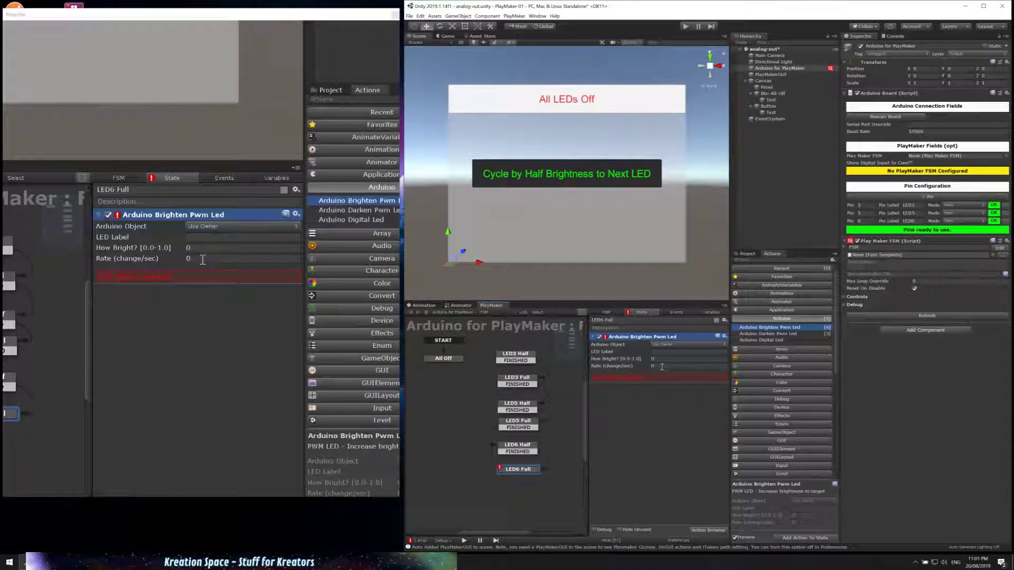
click(681, 352)
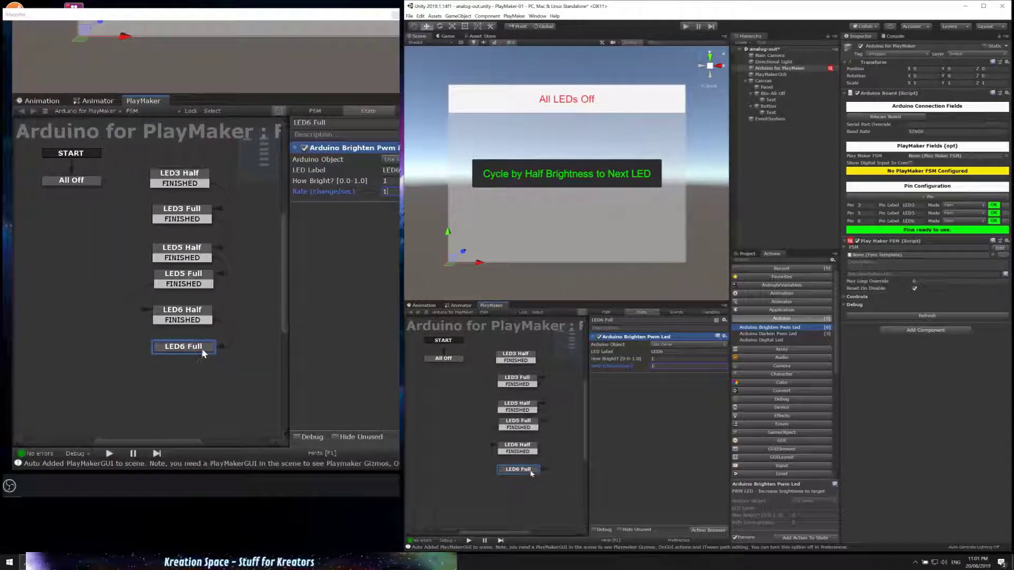
- Add a FINISHED transition to the LED6 Full state and link it back to LED3 Half
right_click(531, 473)
mouse_move(581, 476)
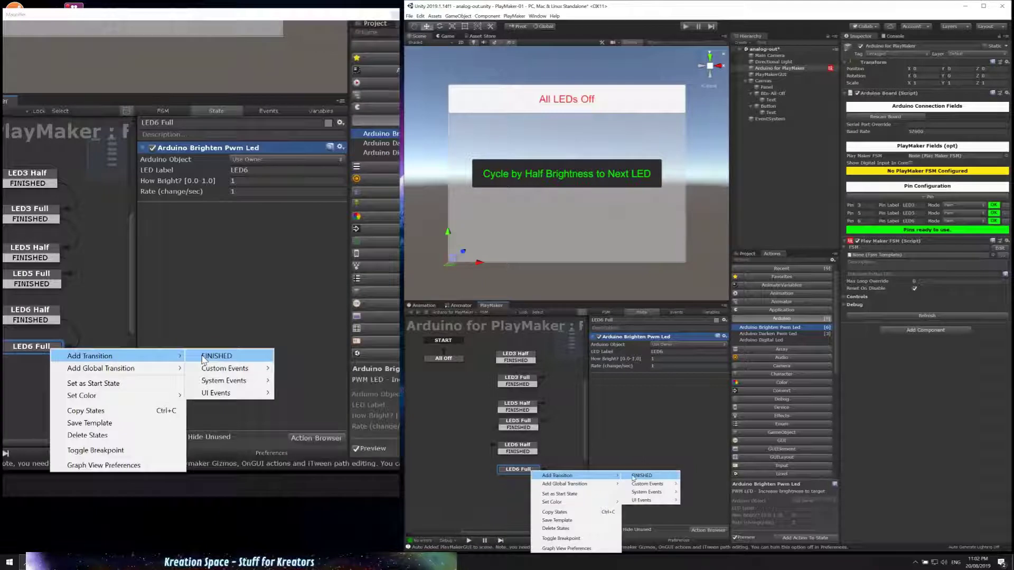
click(642, 476)
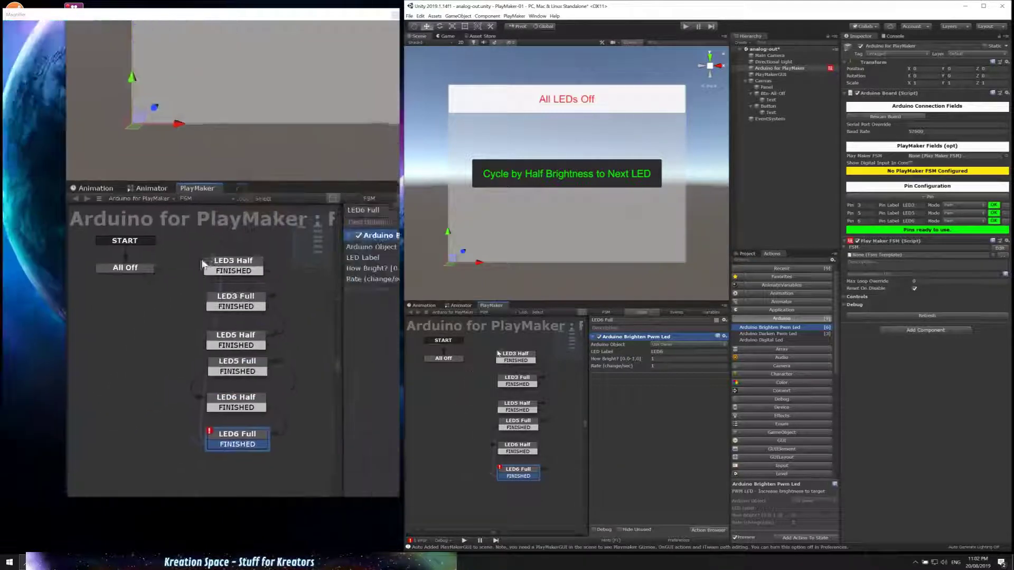
drag(498, 354, 499, 355)
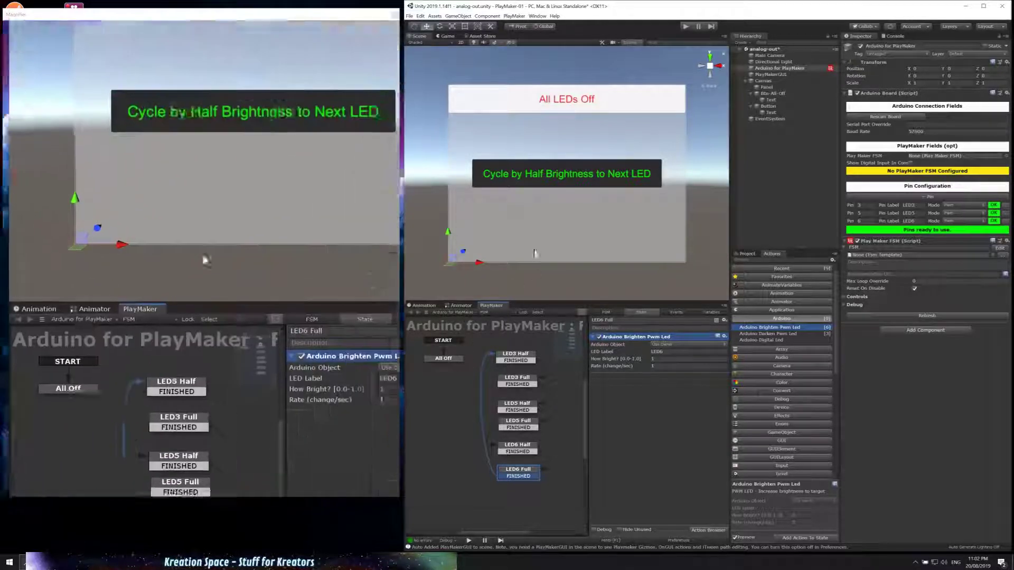
- Create two FSM events named NEXT and STOP
click(675, 312)
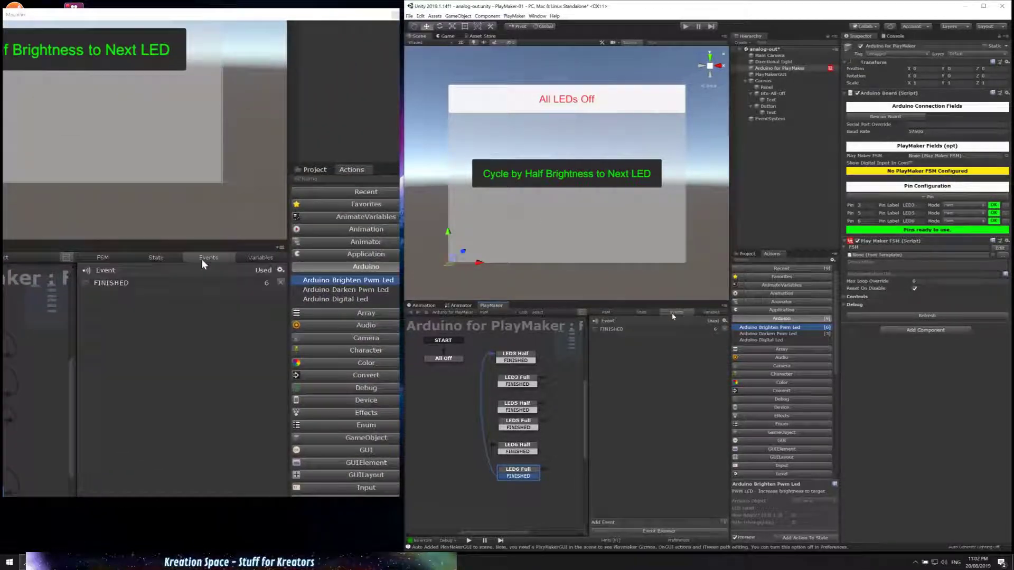
click(645, 523)
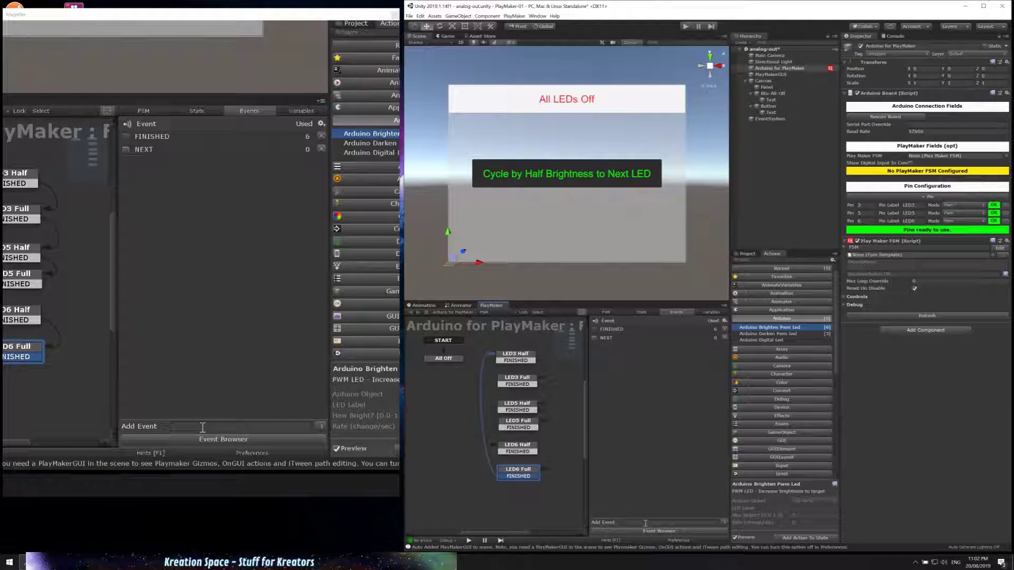
click(645, 523)
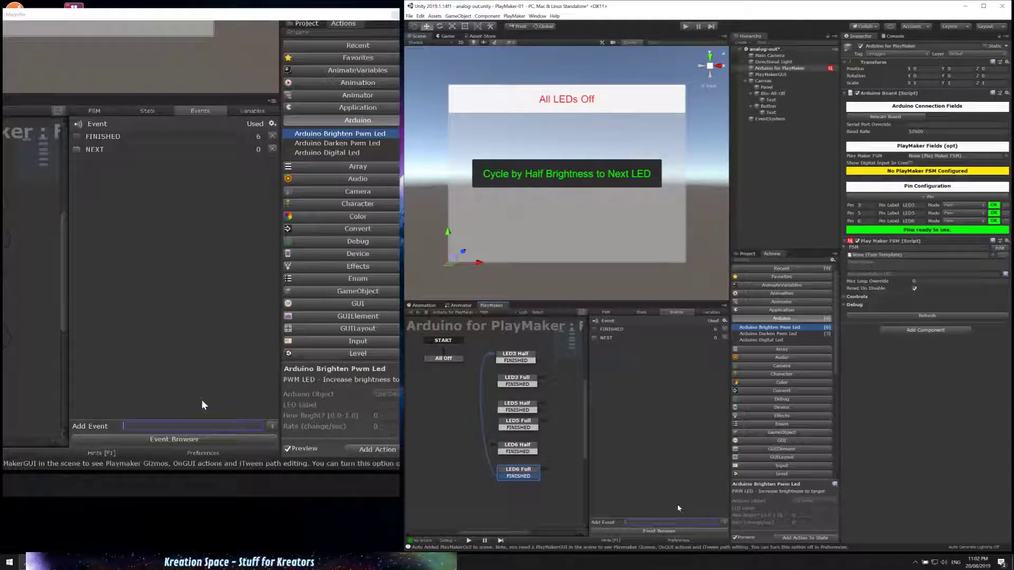
text(STOP)
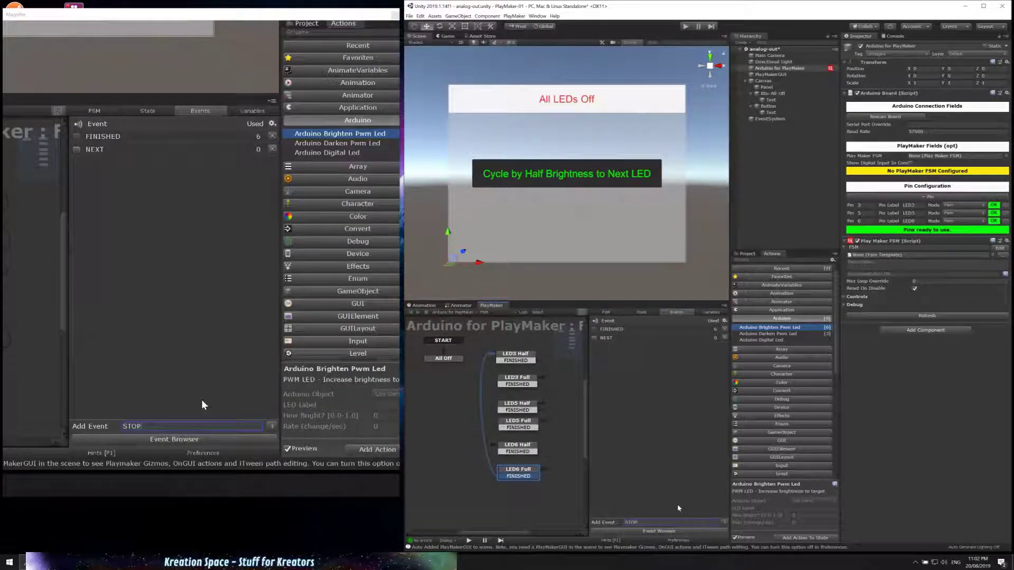
key(Return)
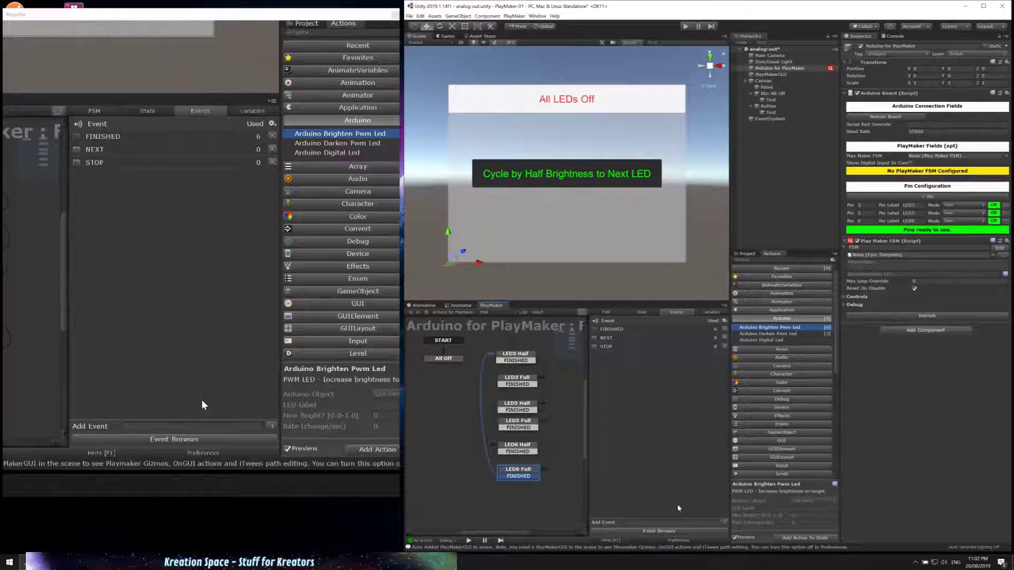
- Try a global STOP transition on a new state placed below All Off
click(504, 495)
right_click(503, 394)
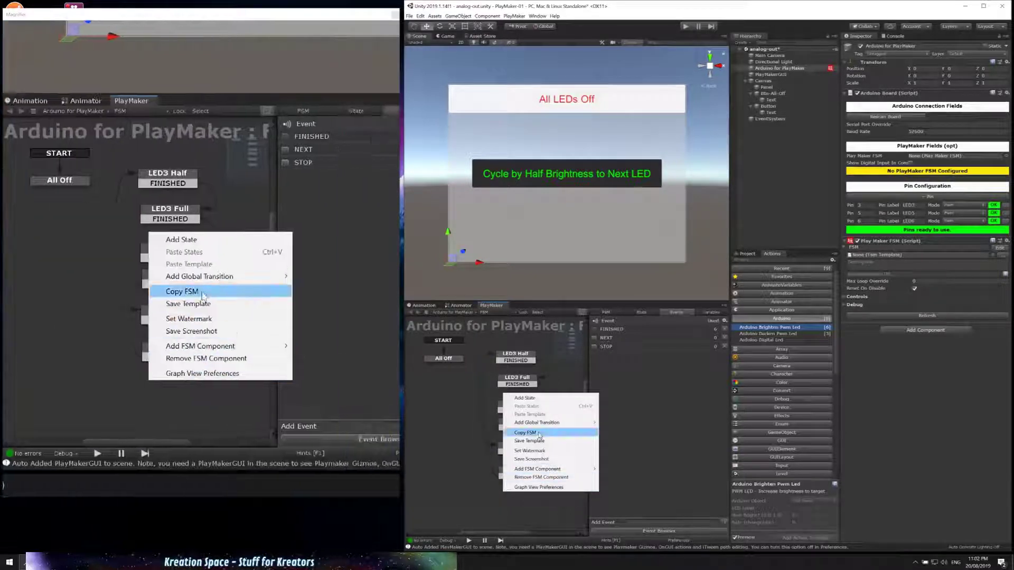
mouse_move(541, 424)
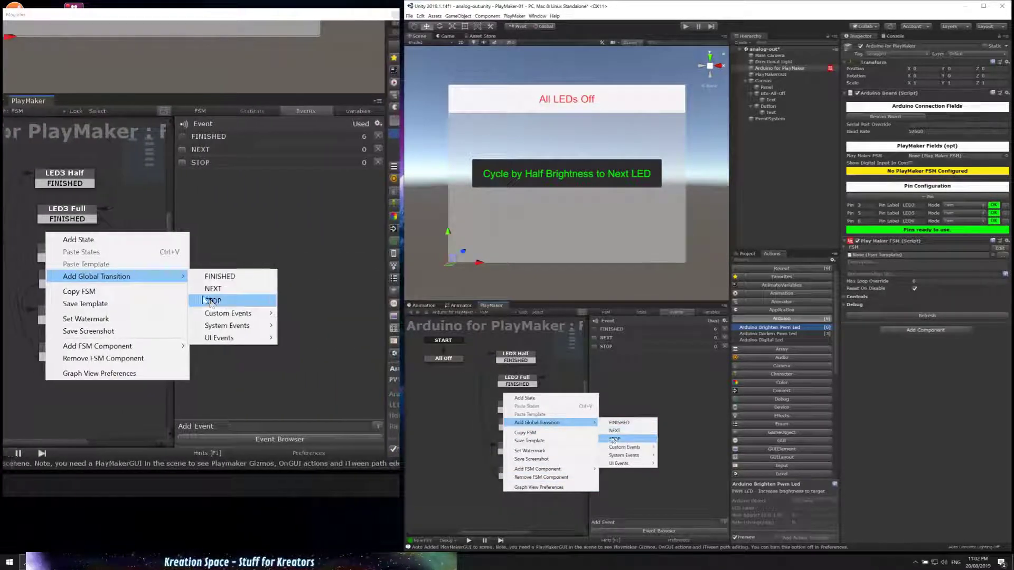
click(613, 438)
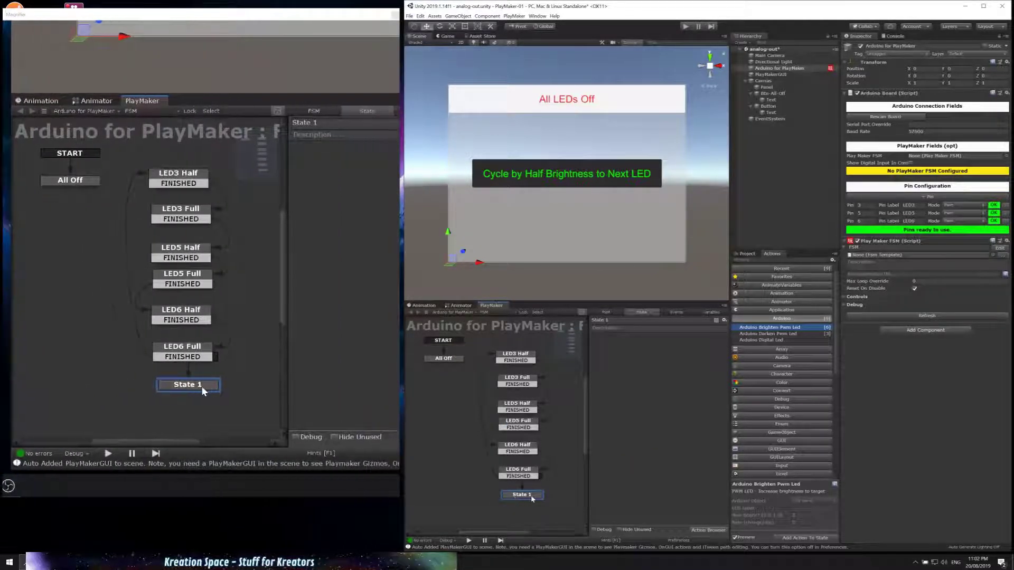
drag(532, 499, 460, 458)
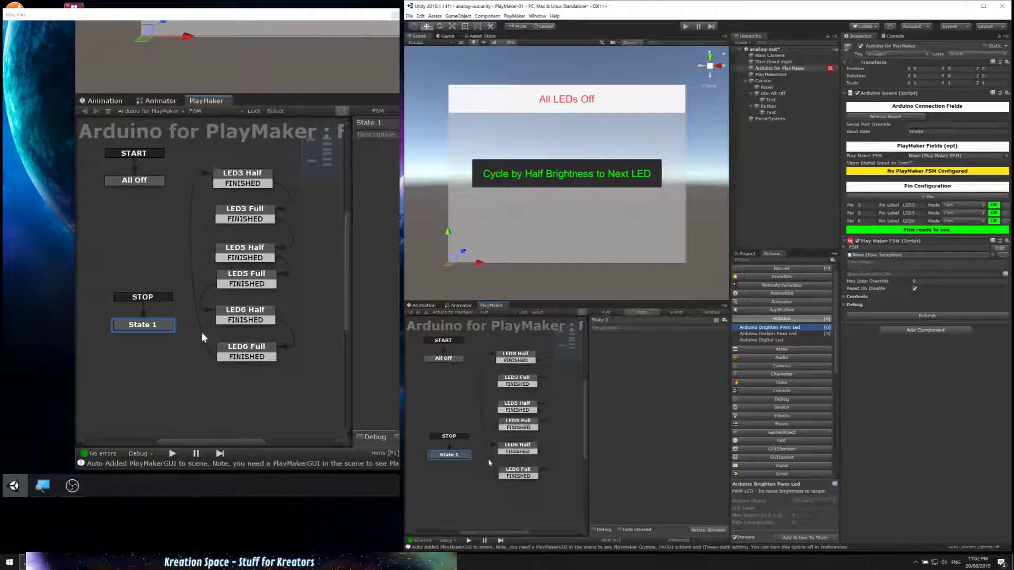
key(Delete)
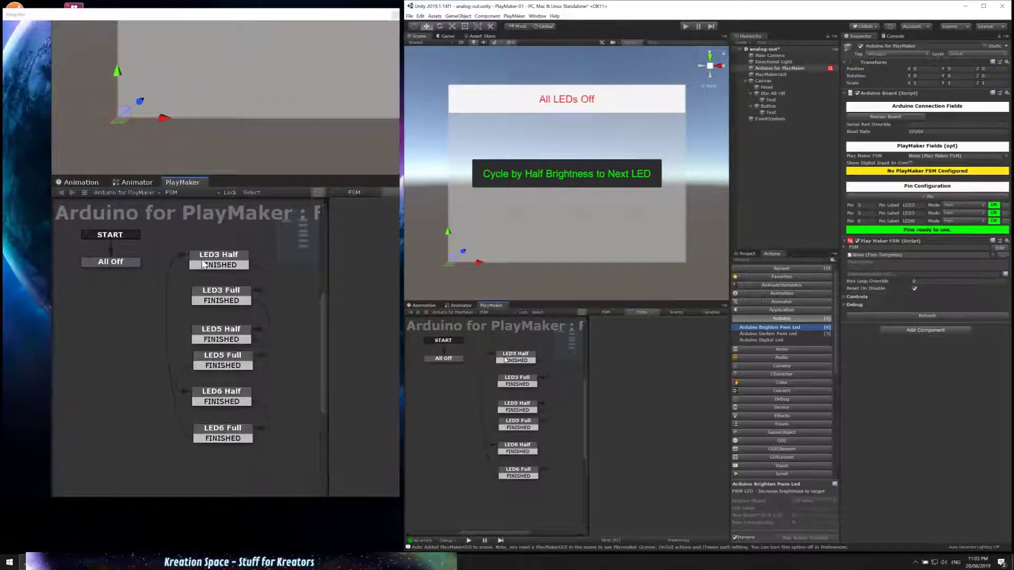
- Change the LED3 Half state's transition event to STOP and link it to All Off
right_click(508, 361)
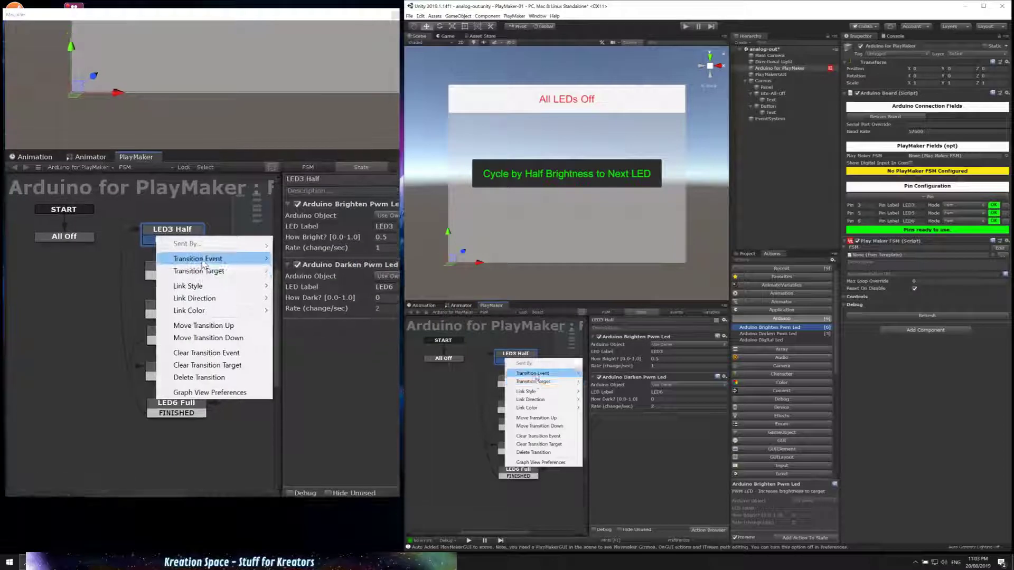
mouse_move(536, 373)
click(598, 390)
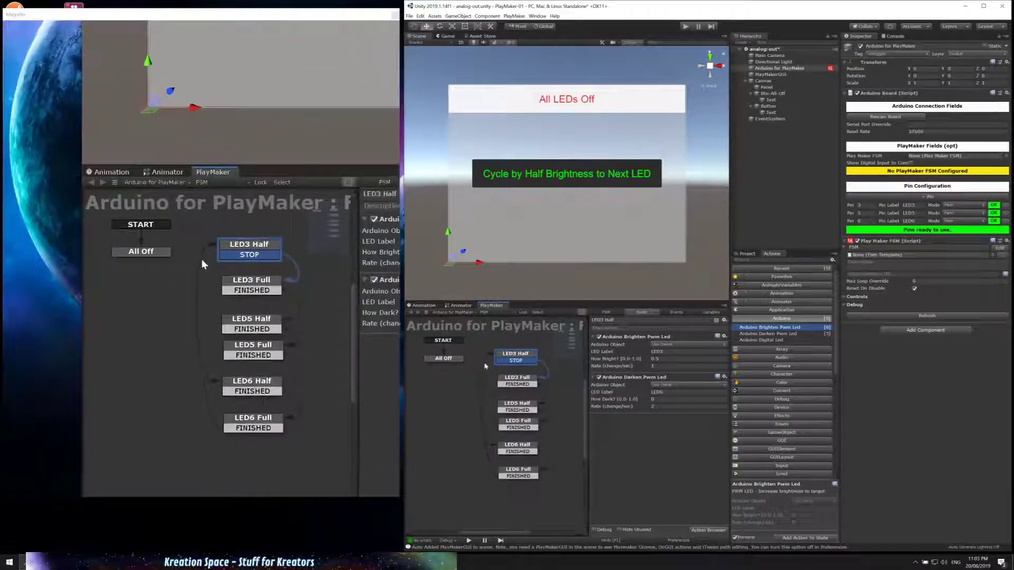
mouse_move(504, 363)
mouse_down()
mouse_move(450, 362)
mouse_move(507, 340)
mouse_move(519, 356)
mouse_up()
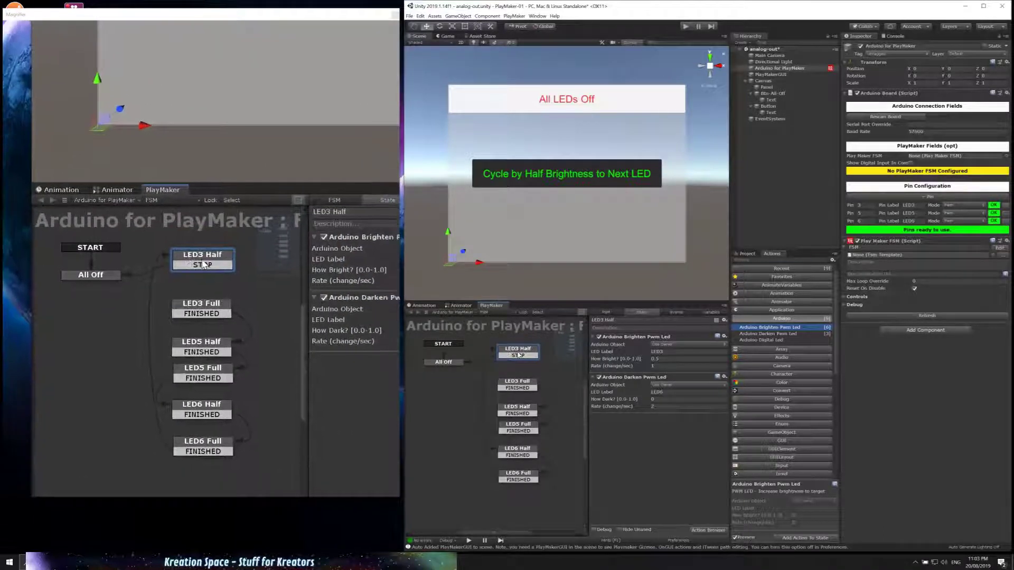
- Add a FINISHED transition to the LED3 Half state and link it to LED3 Full
right_click(525, 350)
mouse_move(549, 353)
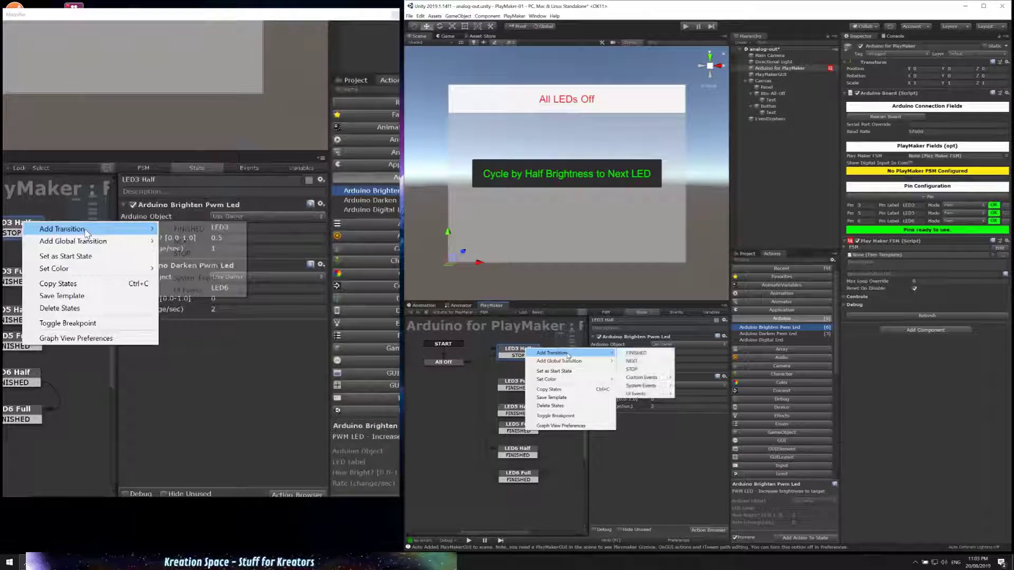
click(634, 352)
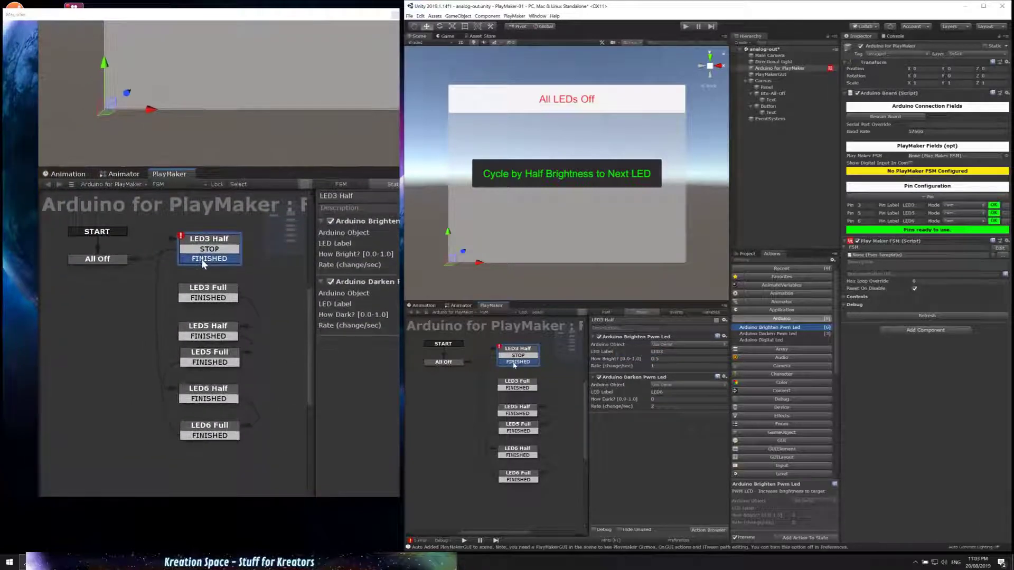
drag(518, 362, 517, 382)
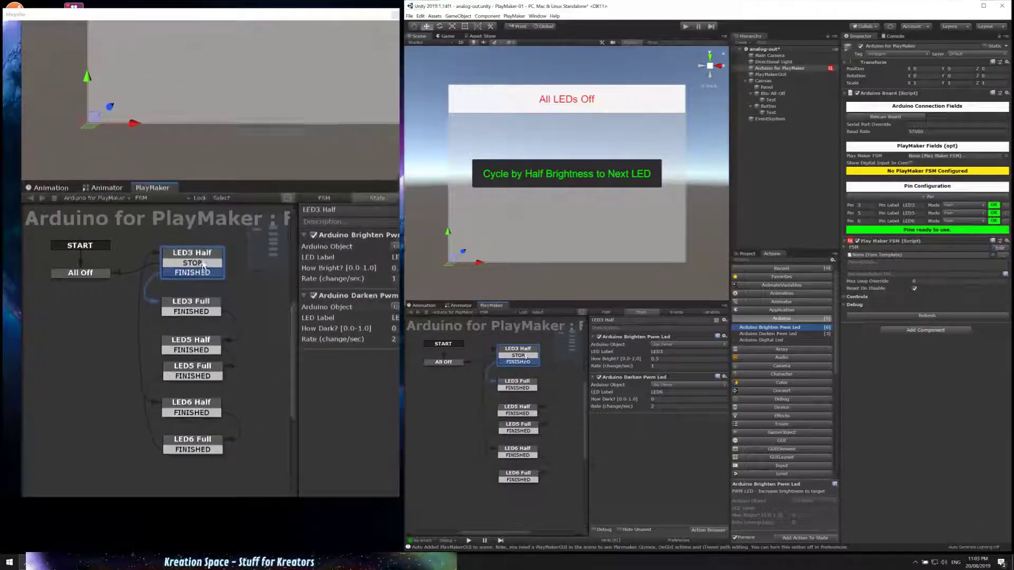
- Add a STOP transition from the LED3 Full state to All Off and move both LED3 states up for more spacing
click(530, 388)
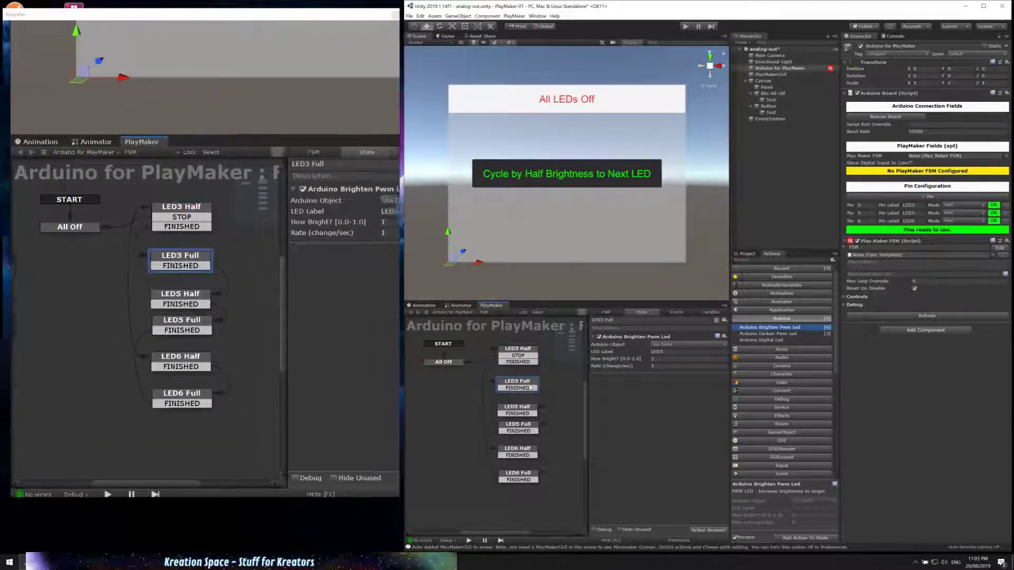
right_click(526, 386)
mouse_move(570, 388)
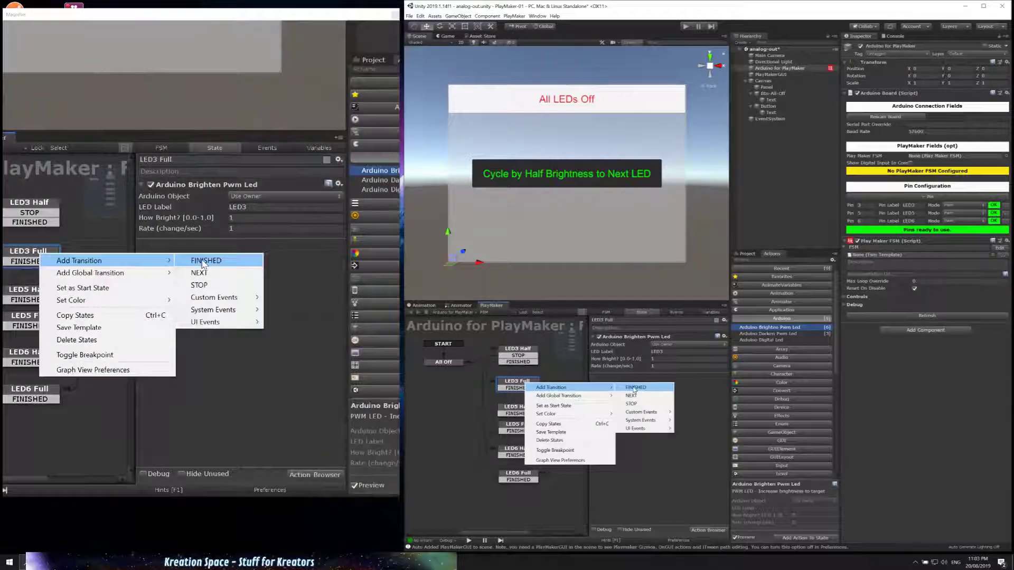
click(631, 404)
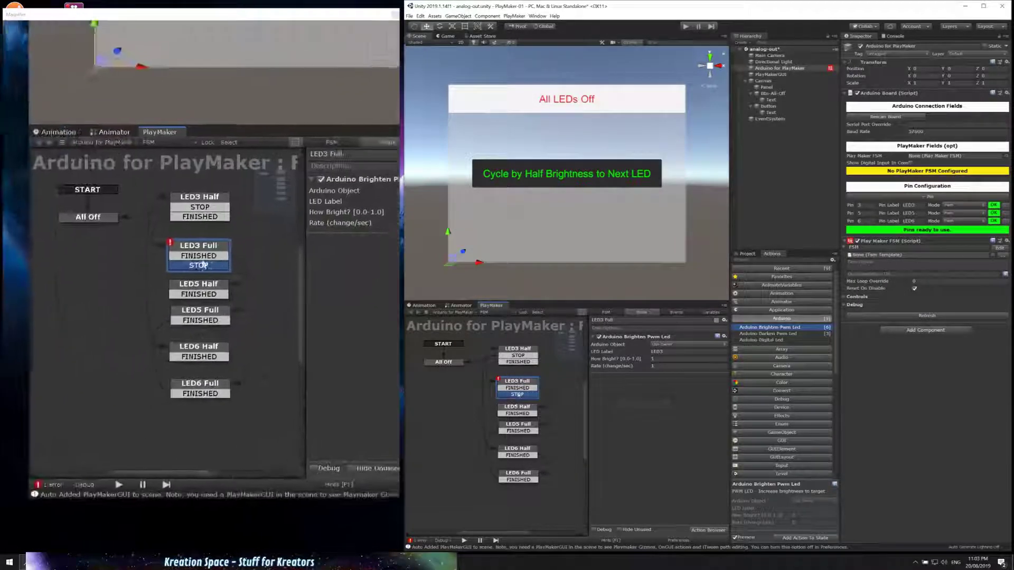
drag(517, 395, 444, 362)
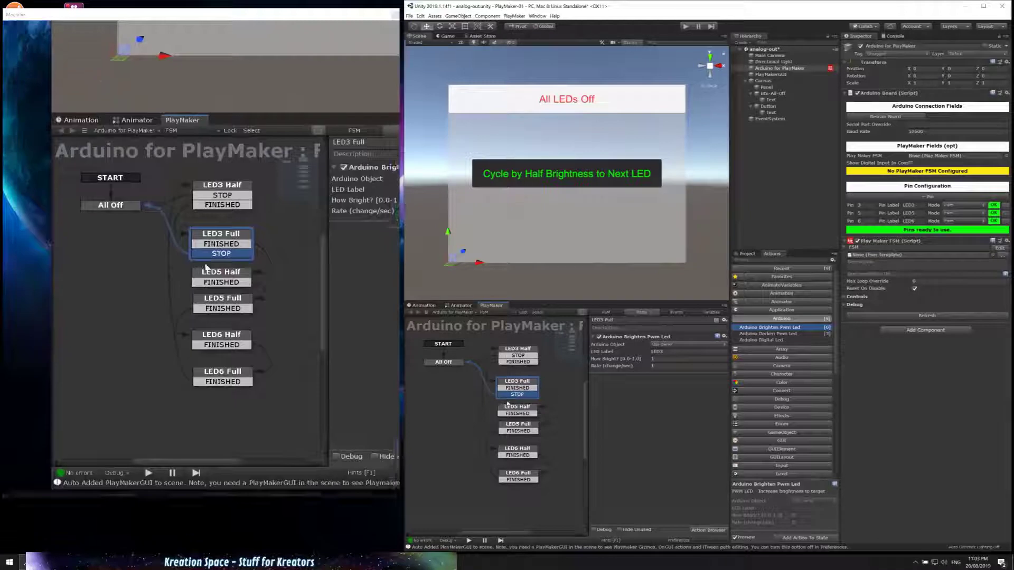
click(518, 351)
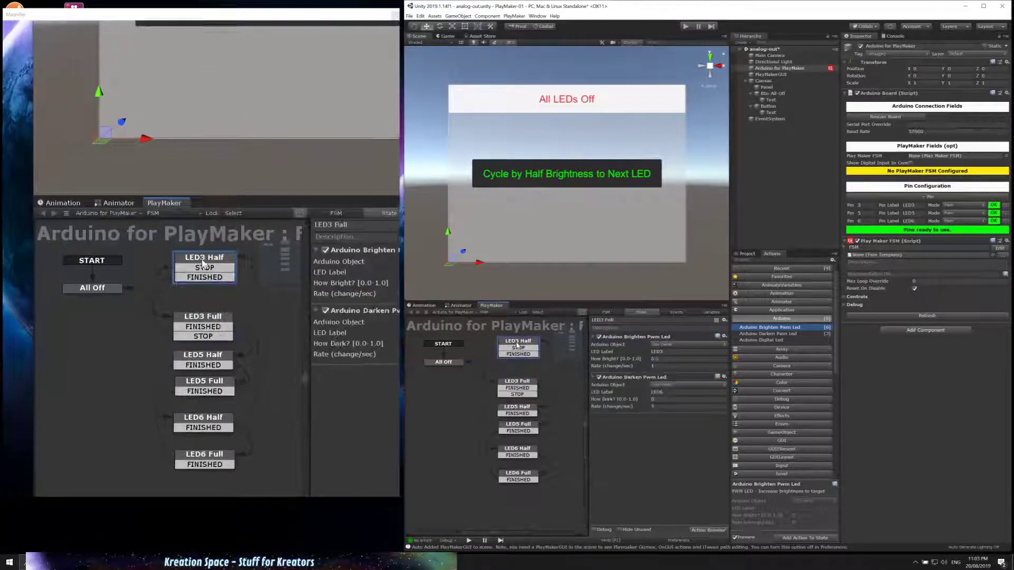
drag(517, 386, 519, 378)
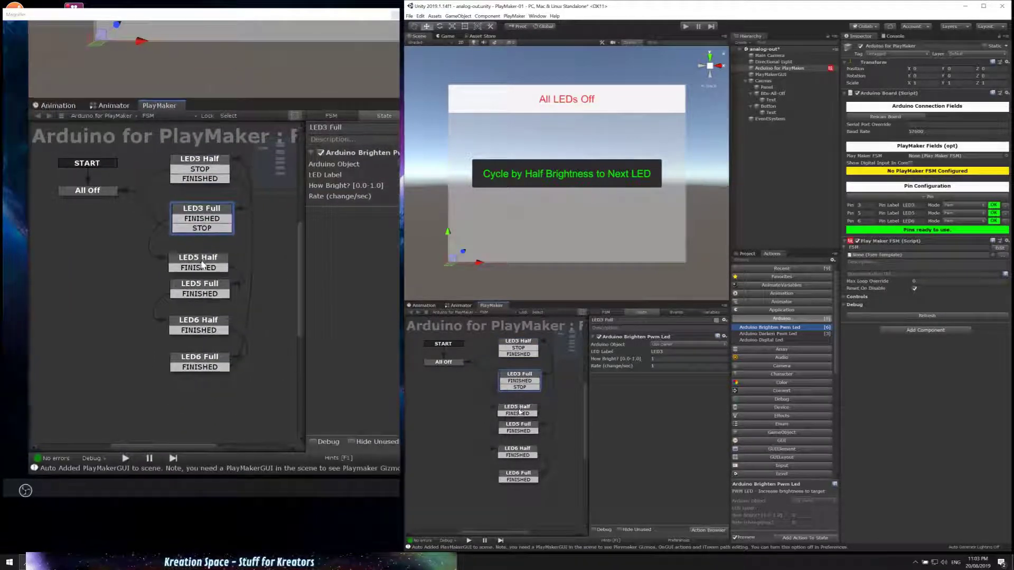
- Add a STOP transition from the LED5 Half state to All Off and space out the LED5 Full and LED6 states below it
right_click(522, 410)
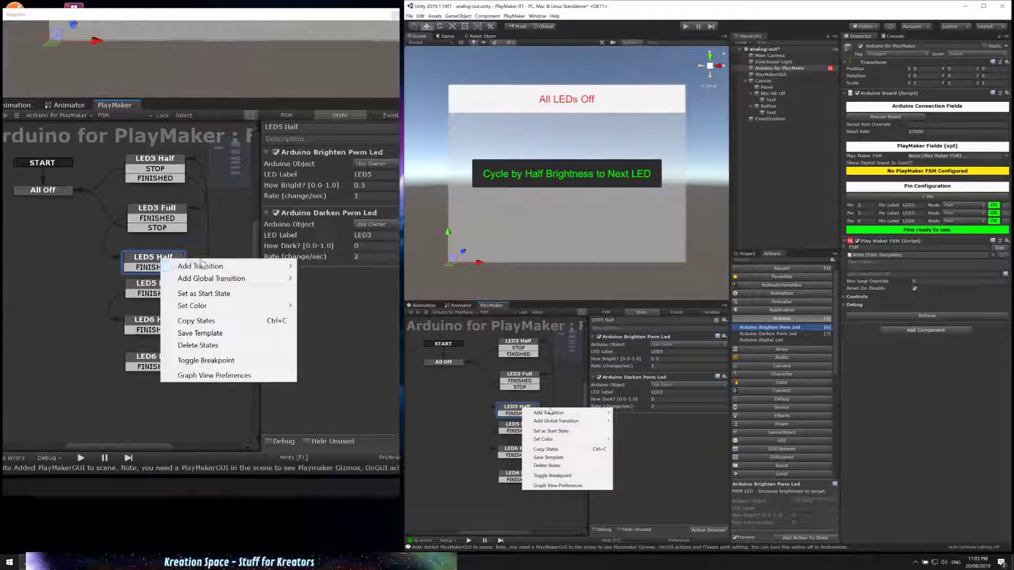
mouse_move(550, 413)
click(629, 421)
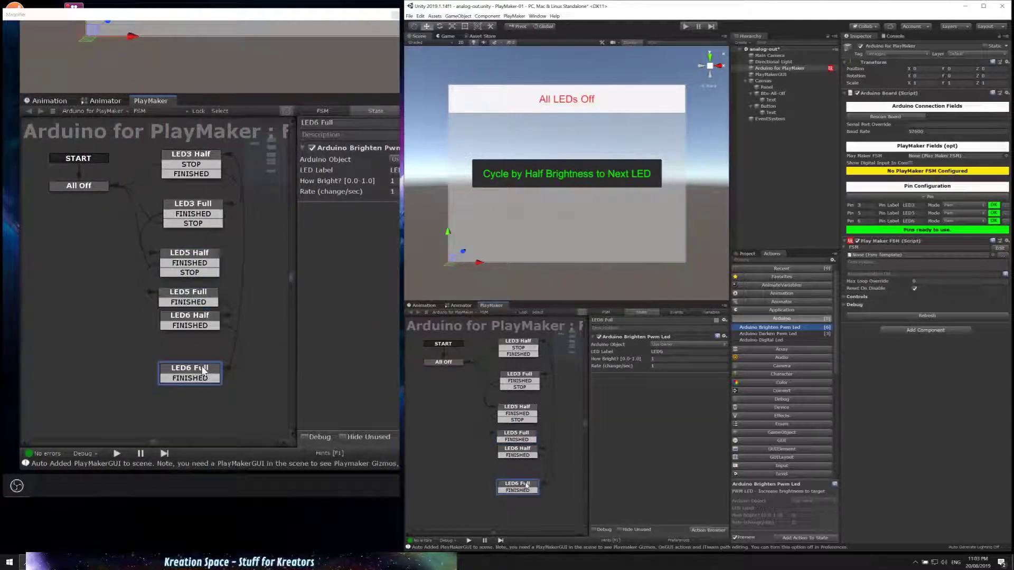
drag(527, 451, 526, 455)
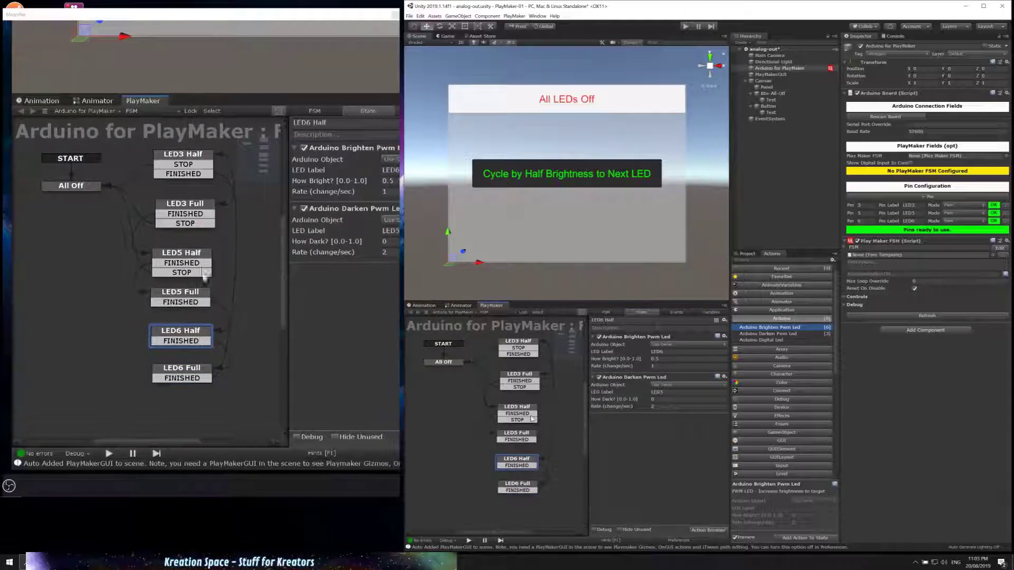
- Add STOP transitions to the LED5 Full and LED6 Half states and link both to All Off
right_click(525, 436)
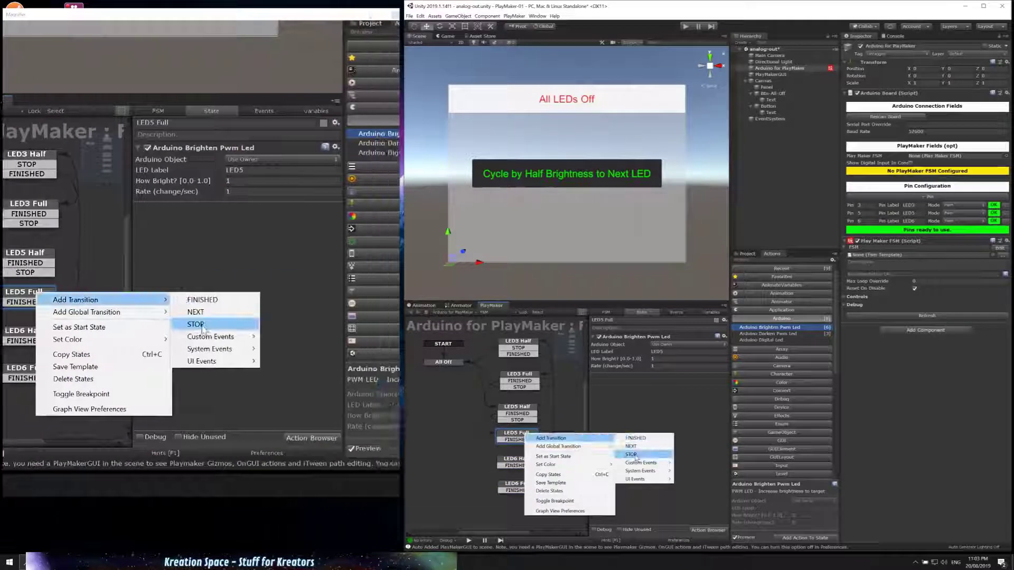
click(631, 454)
drag(514, 447, 451, 364)
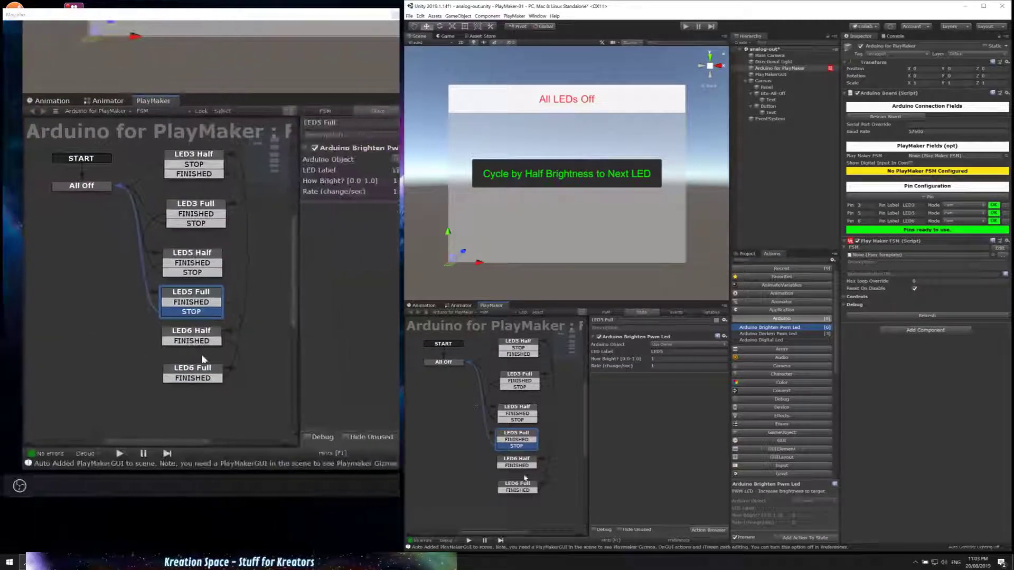
right_click(520, 460)
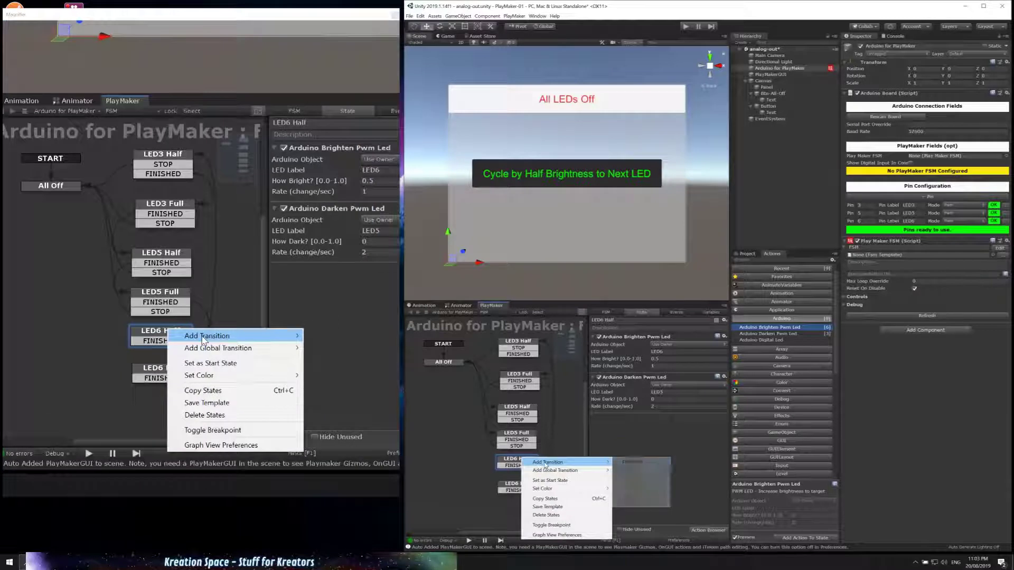
mouse_move(575, 462)
click(628, 479)
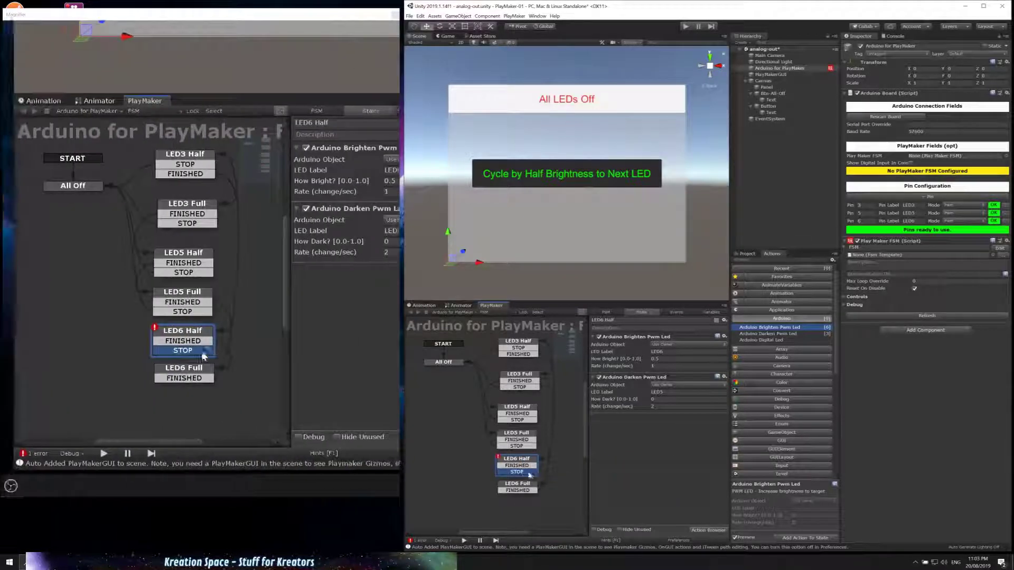
drag(520, 473, 450, 365)
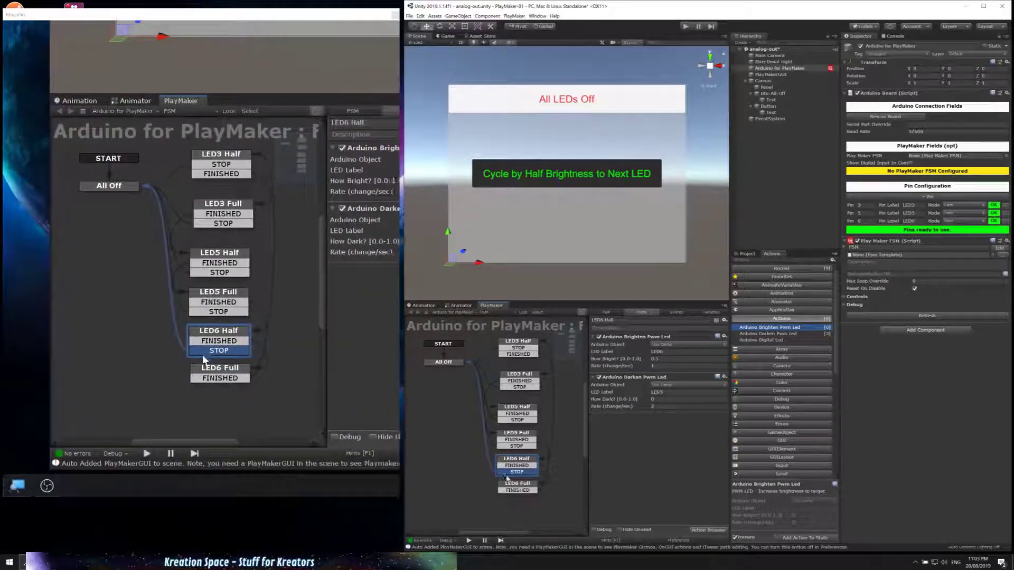
- Move the LED6 Full state down for spacing and add a STOP transition from it to All Off
click(511, 485)
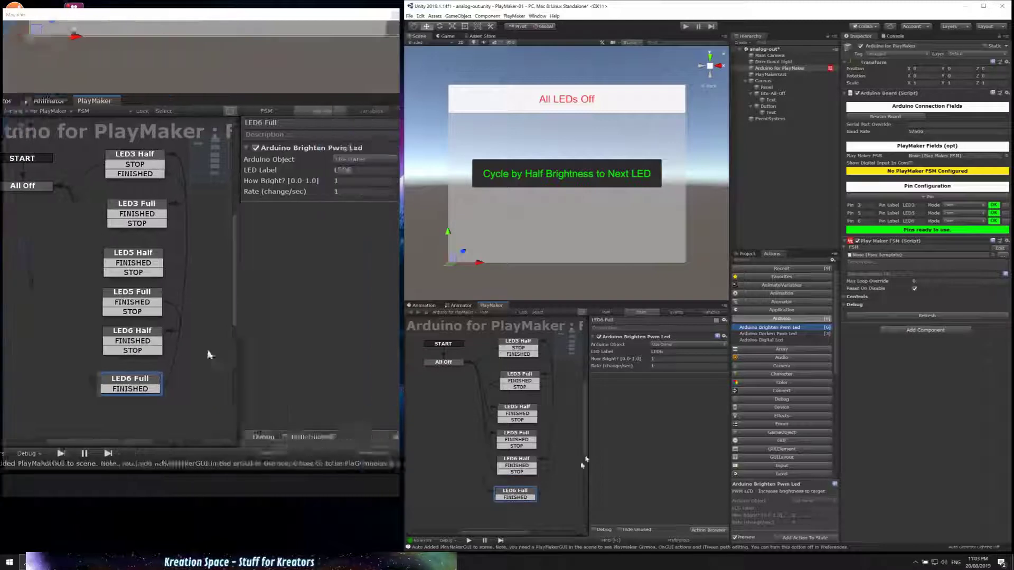
right_click(532, 497)
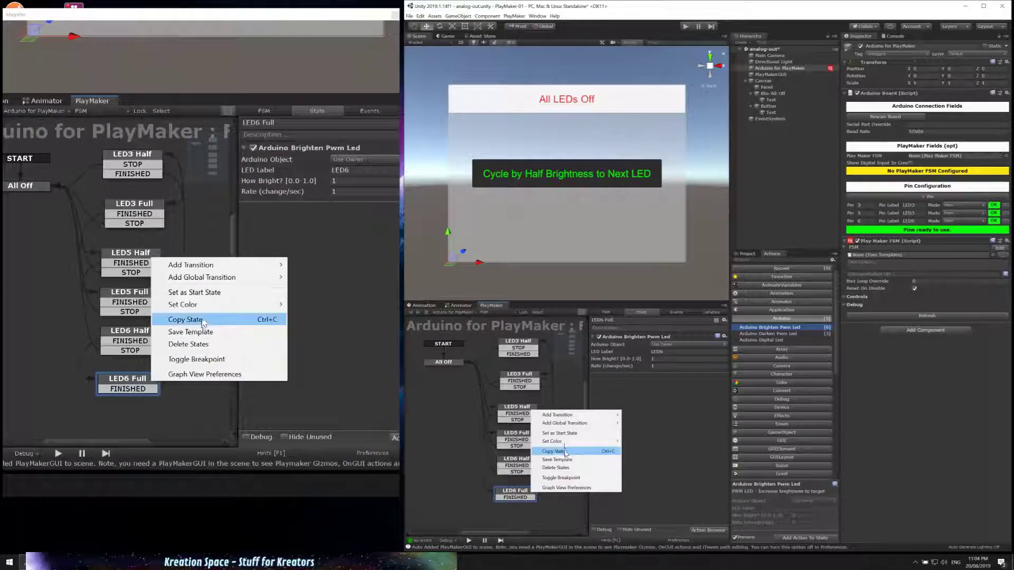
mouse_move(566, 418)
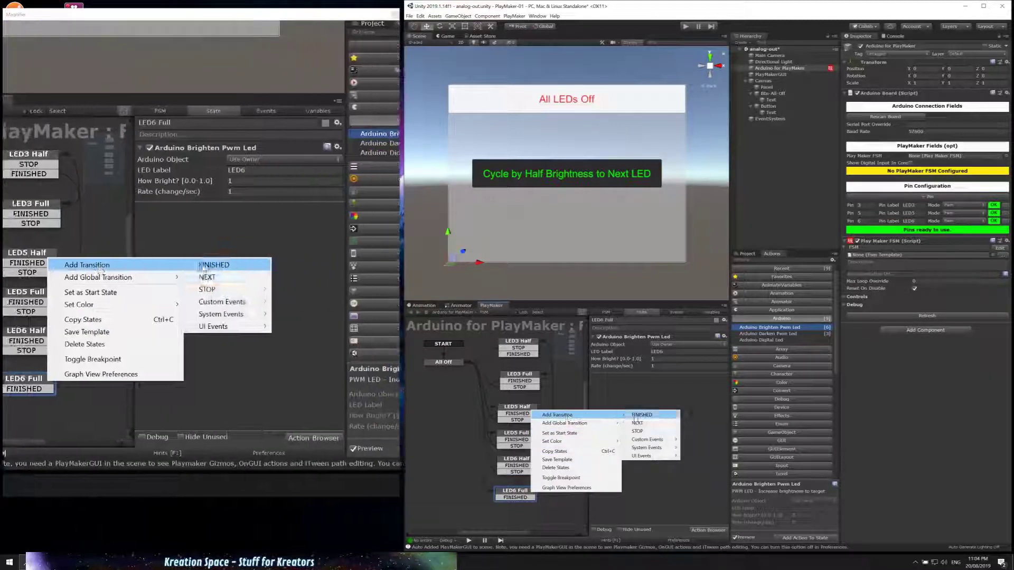
click(637, 431)
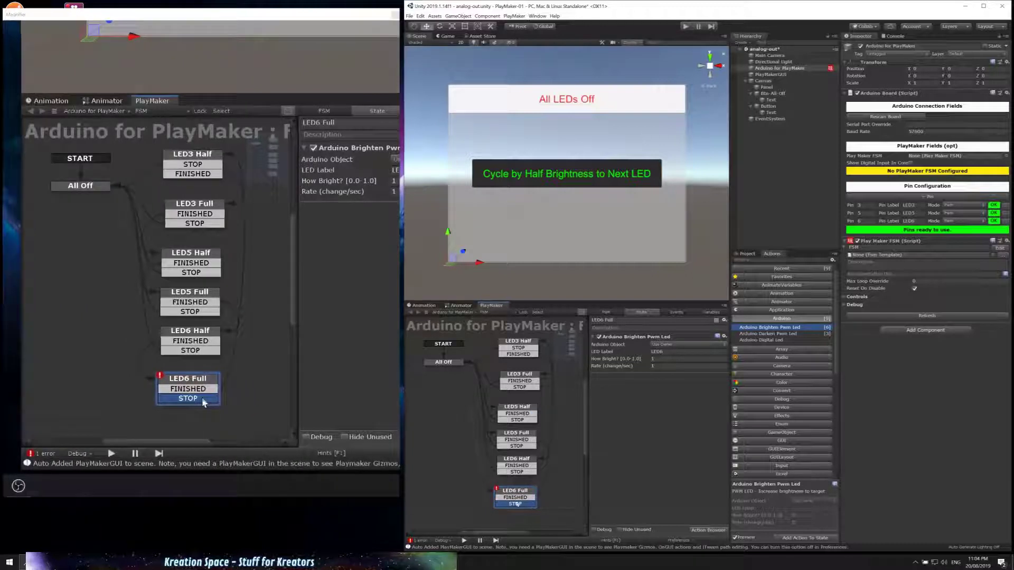
drag(515, 505, 451, 362)
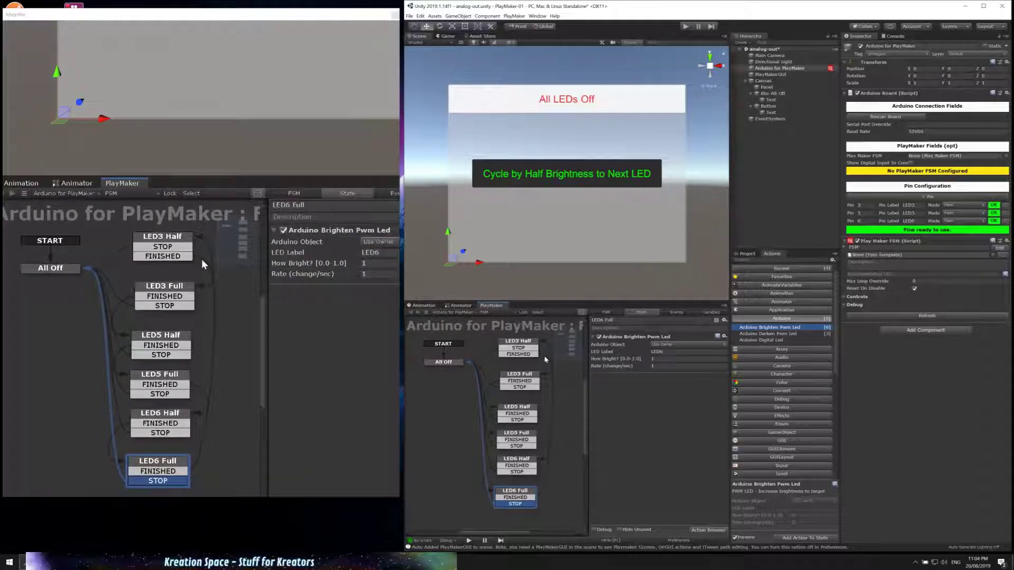
- Add a NEXT transition to the All Off state and link it to LED3 Half
click(544, 357)
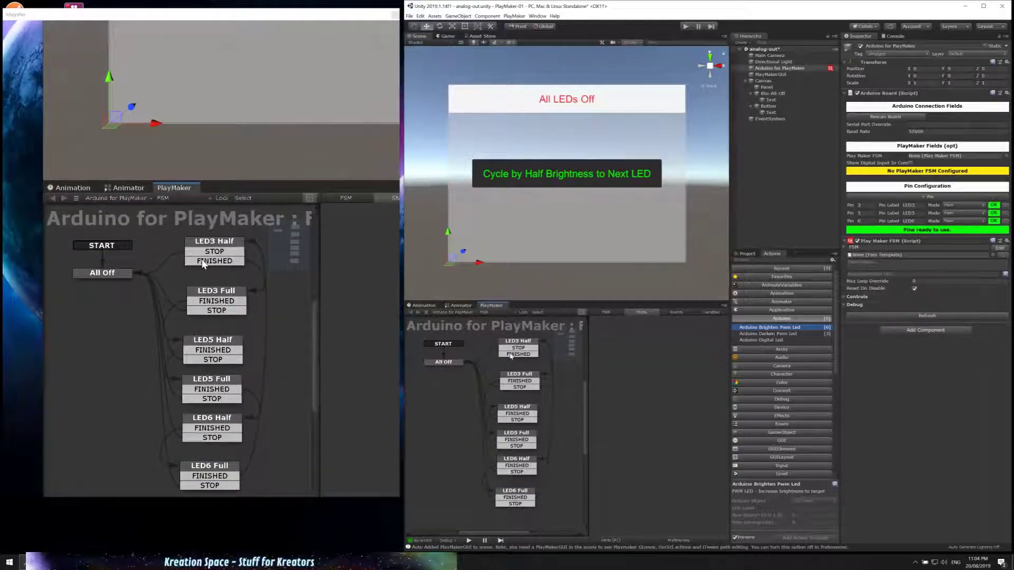
click(457, 364)
right_click(458, 364)
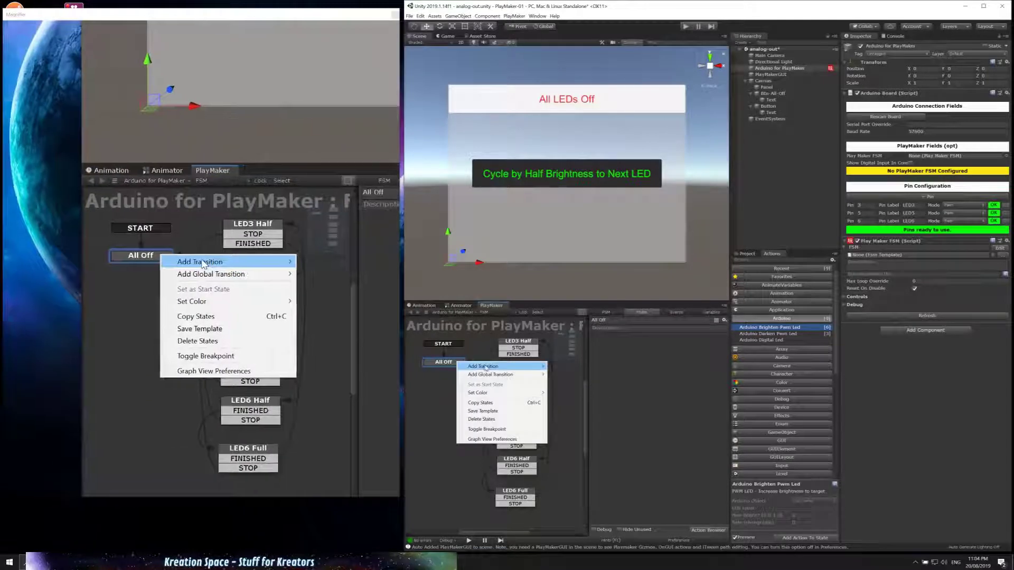
mouse_move(491, 366)
click(563, 375)
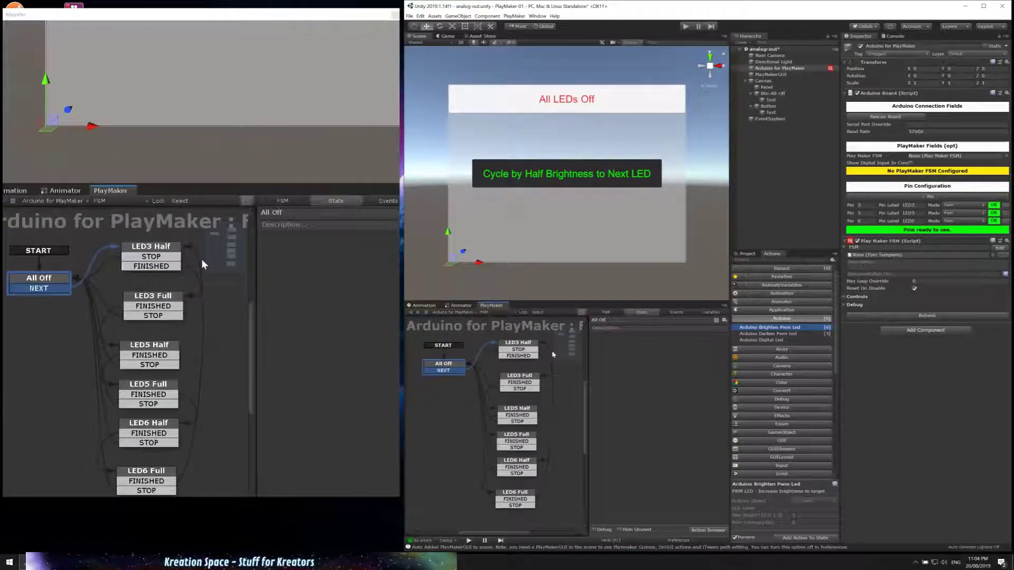
- Change the FINISHED transition events of the LED3 Half and LED3 Full states to NEXT
right_click(522, 357)
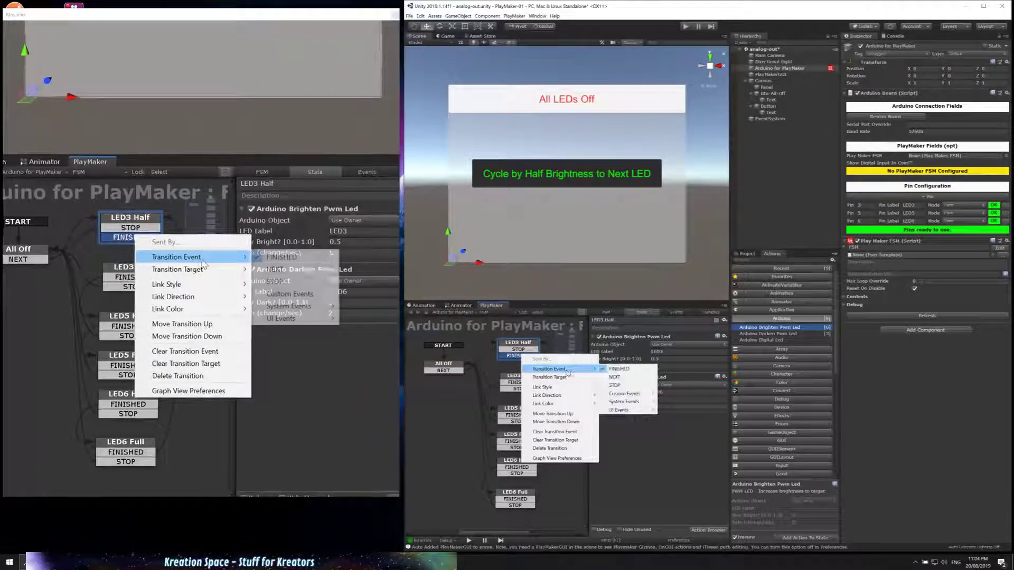
mouse_move(568, 372)
click(609, 378)
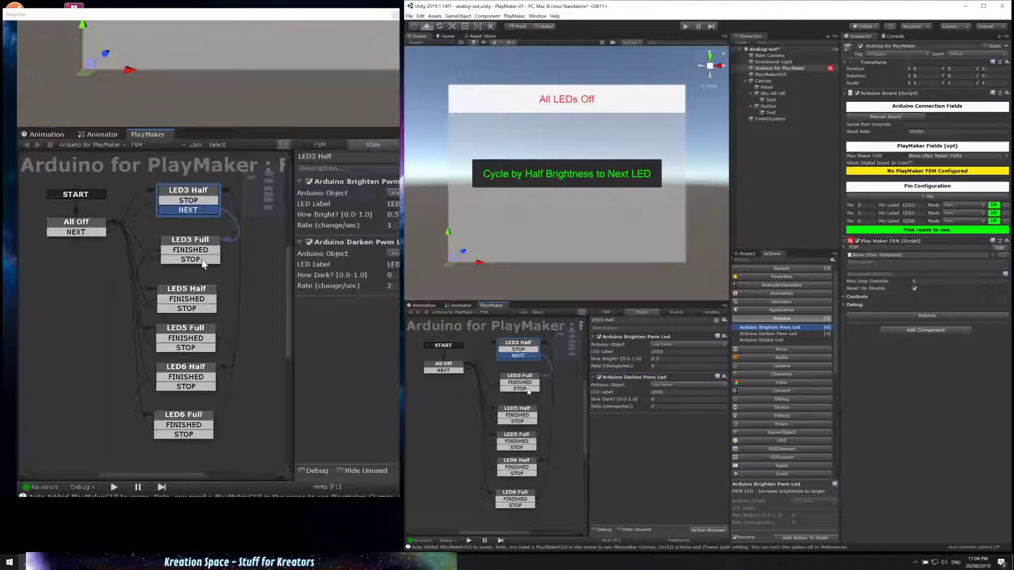
right_click(522, 383)
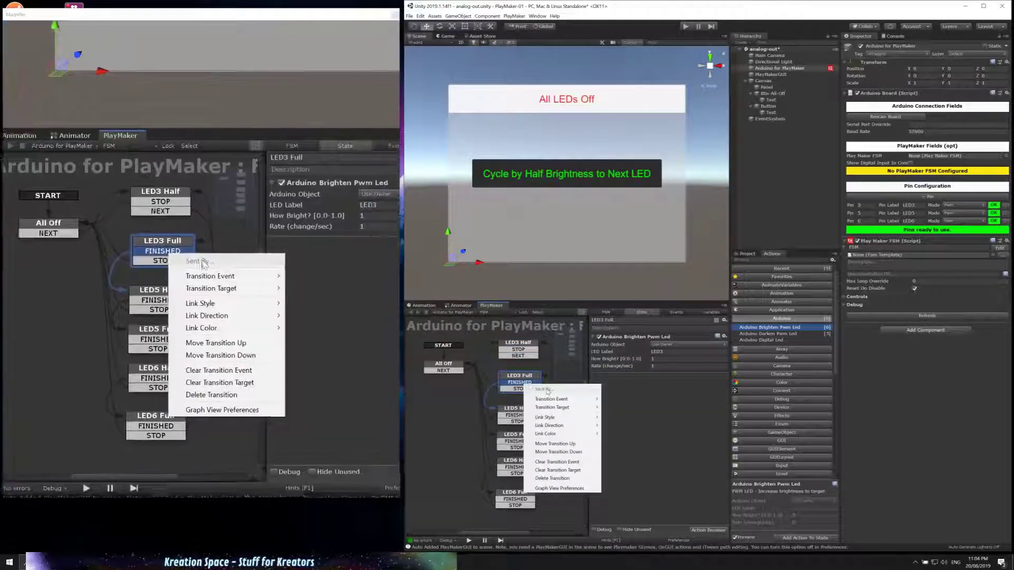
mouse_move(562, 400)
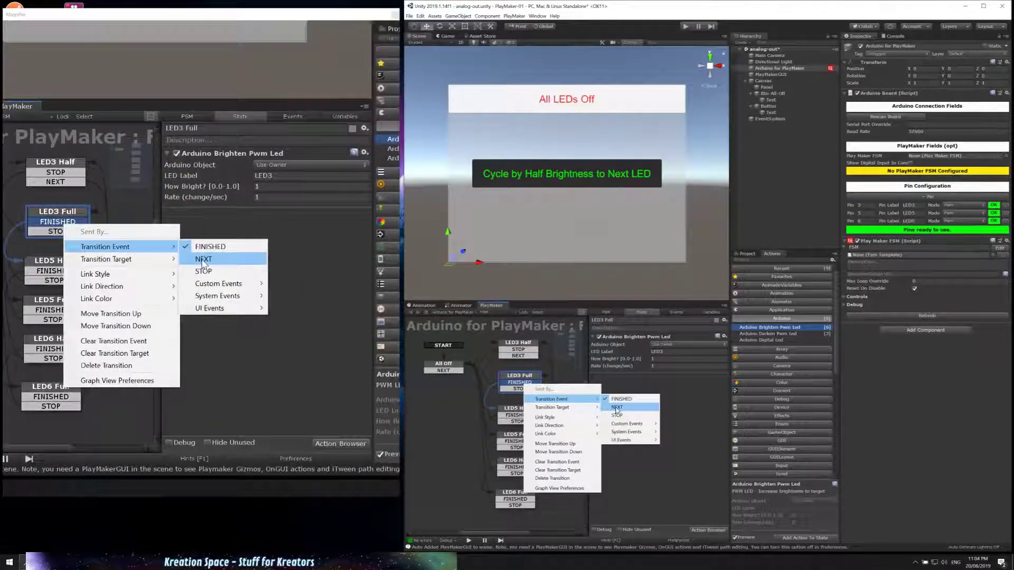
click(617, 407)
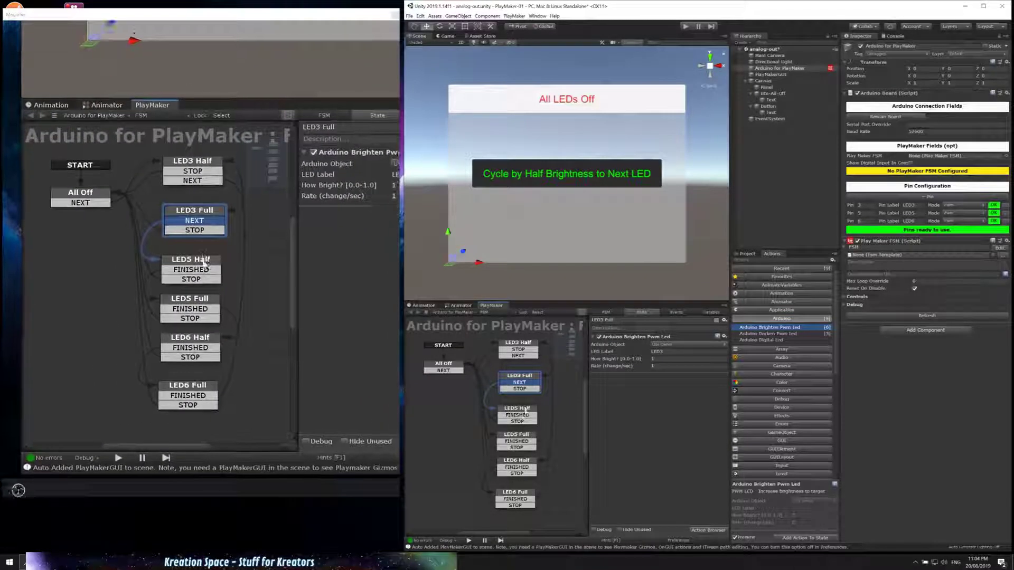
- Change the FINISHED transition events of the LED5 Half and LED5 Full states to NEXT
right_click(523, 417)
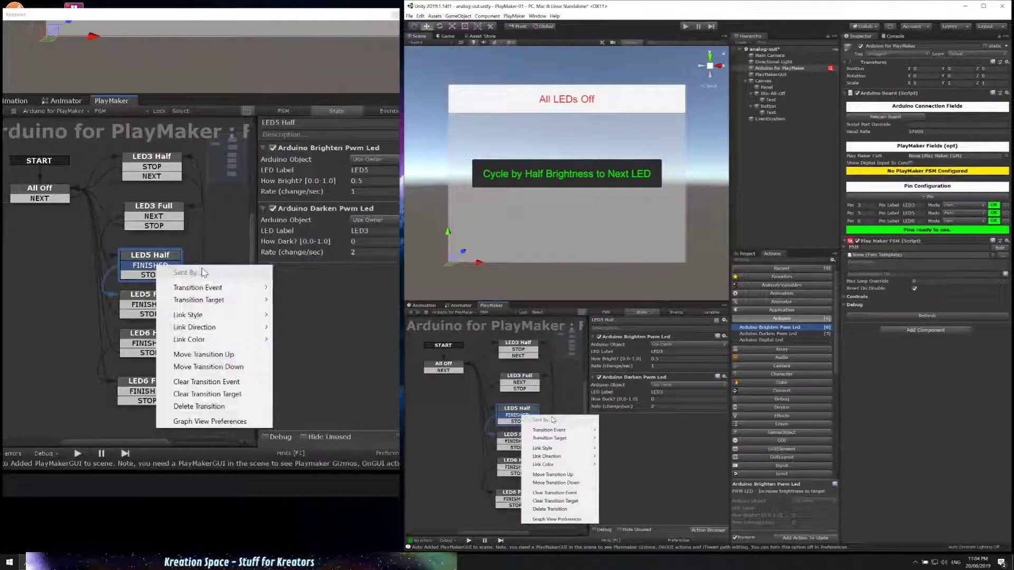
mouse_move(552, 432)
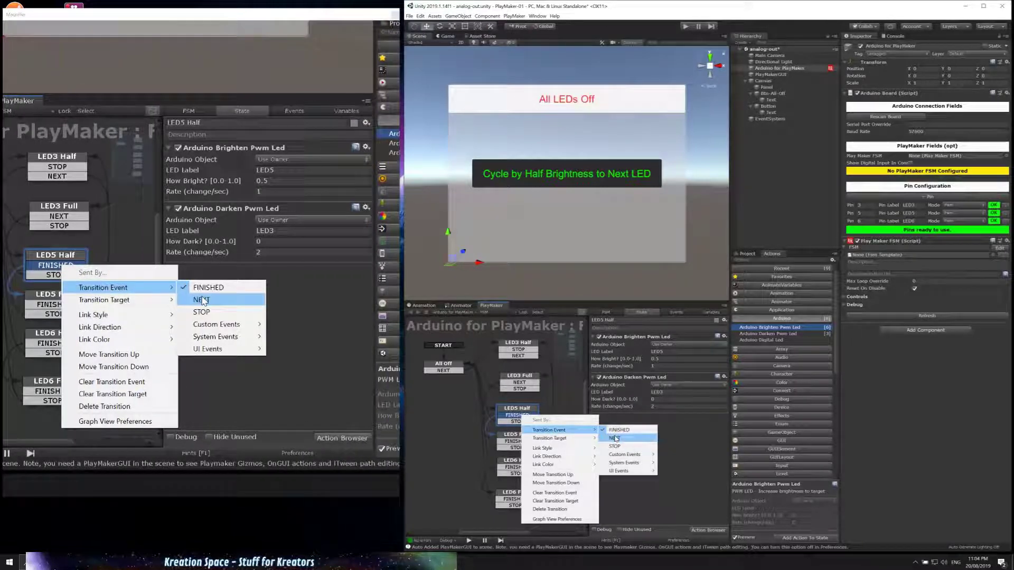
click(613, 439)
right_click(517, 442)
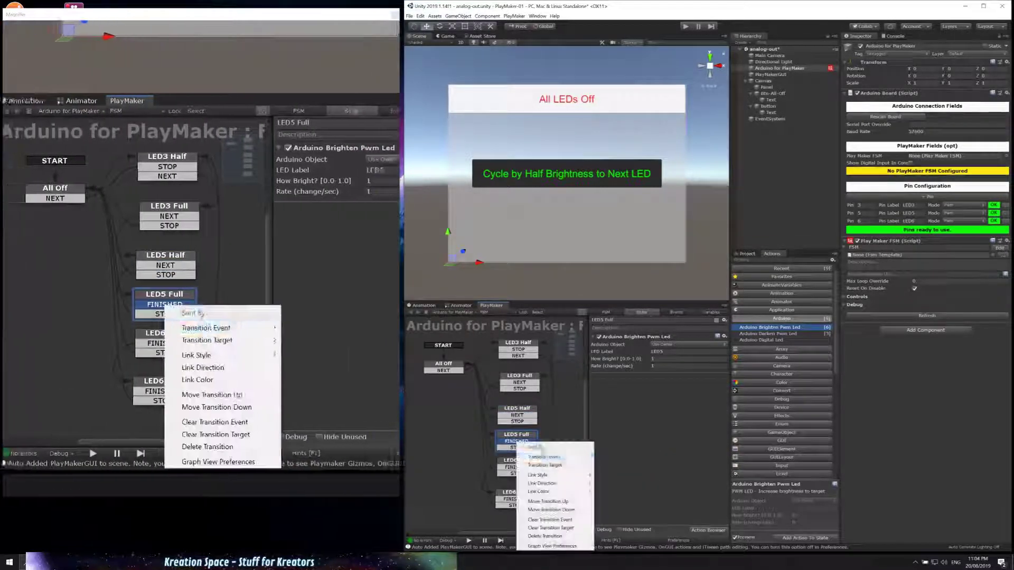
mouse_move(552, 457)
click(597, 465)
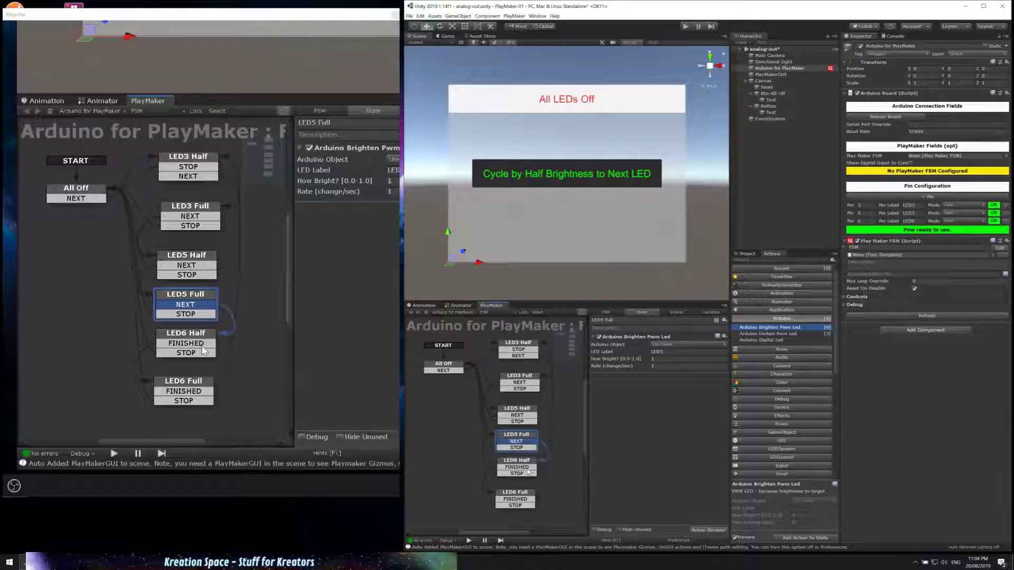
- Change the FINISHED transition events of the LED6 Half and LED6 Full states to NEXT
right_click(520, 467)
mouse_move(566, 376)
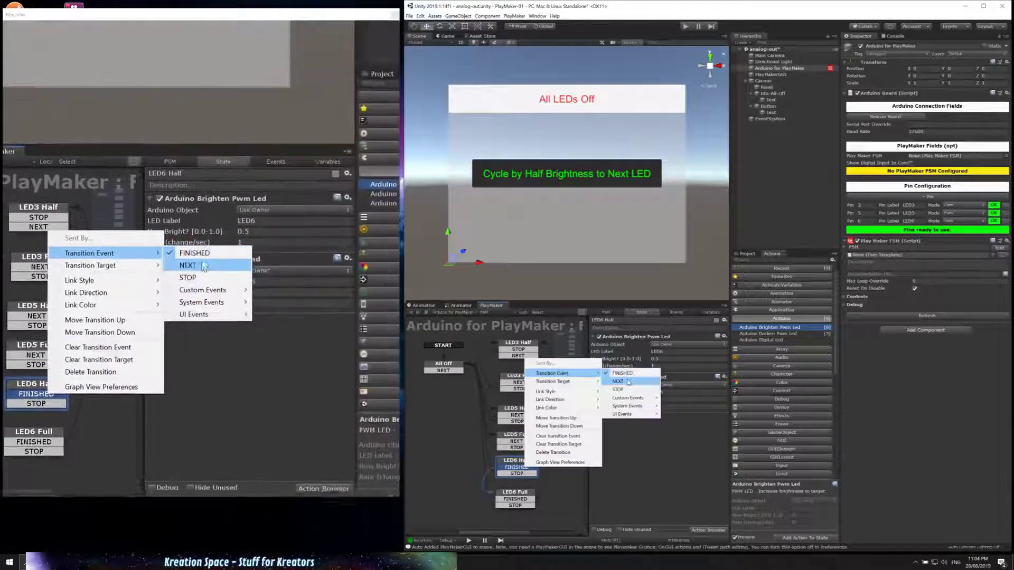
click(612, 379)
click(519, 500)
right_click(519, 500)
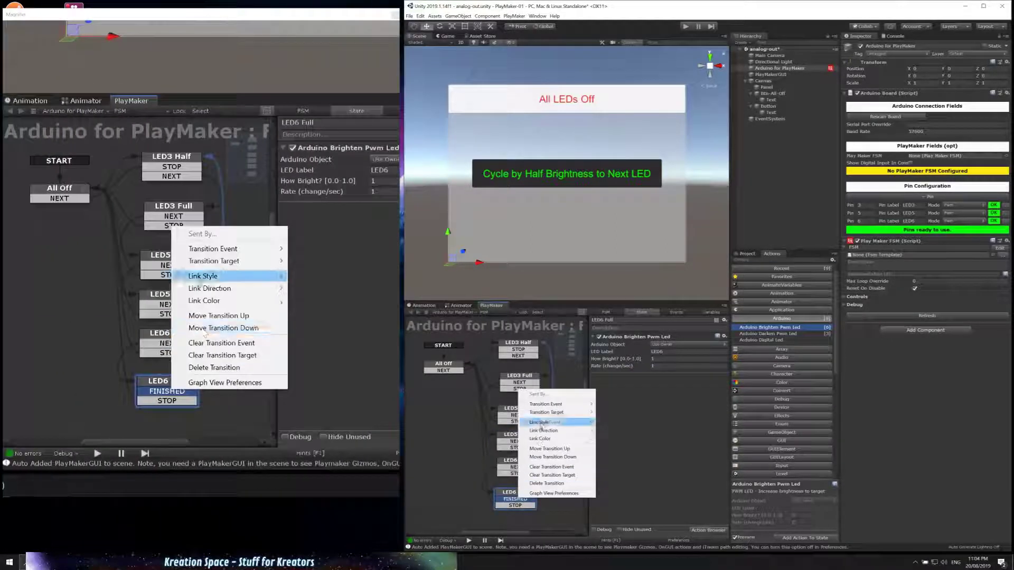
mouse_move(549, 404)
click(607, 413)
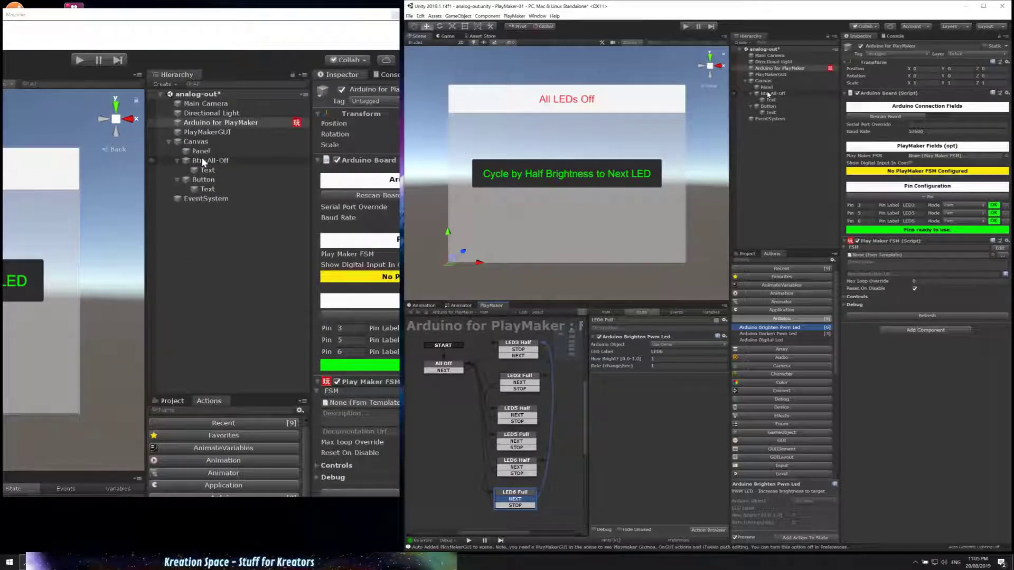
- Give Btn-All-Off an On Click entry that calls PlayMakerFSM.SendEvent on the Arduino for PlayMaker object with the value STOP
click(767, 93)
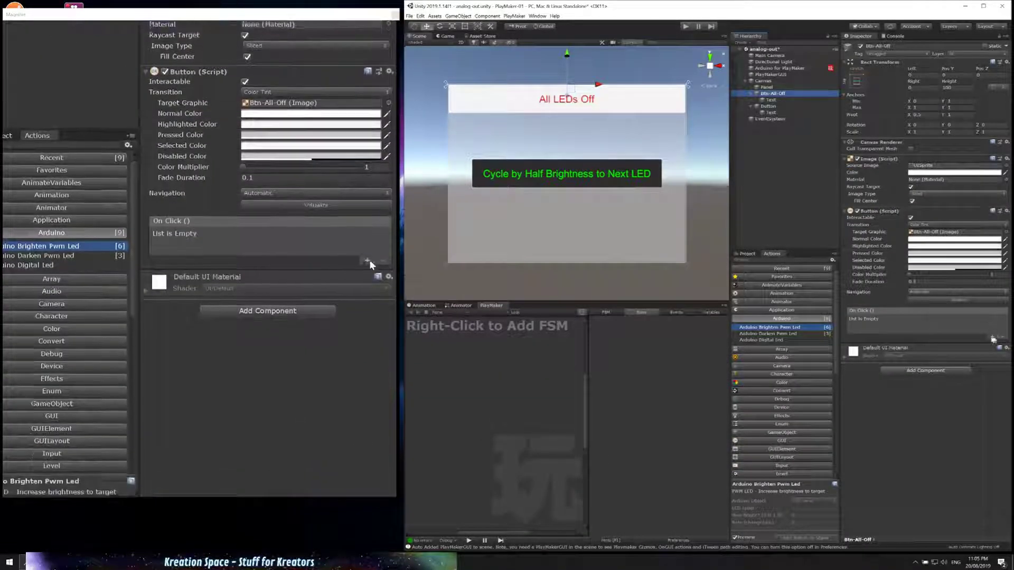
click(992, 337)
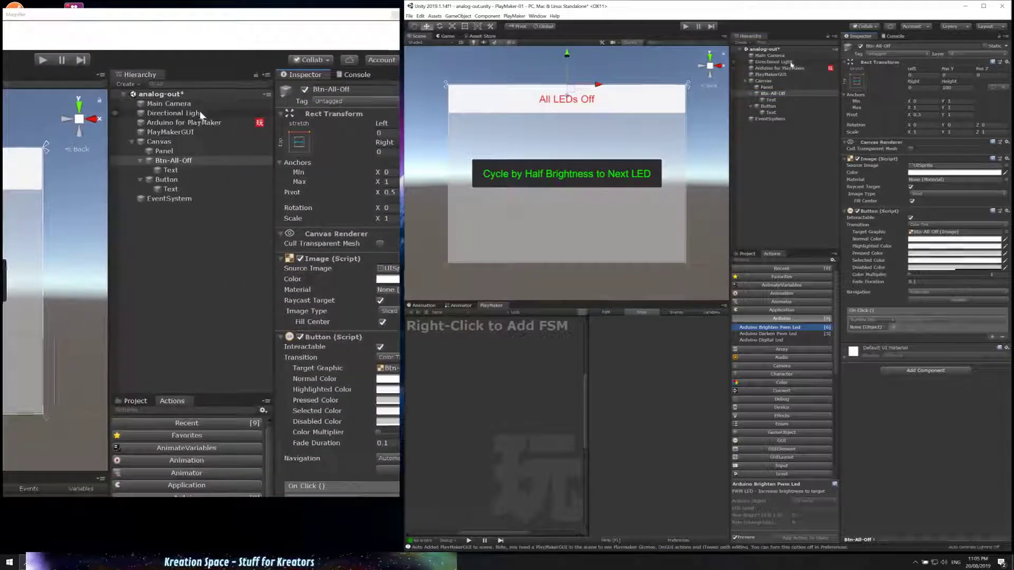
drag(892, 271, 863, 330)
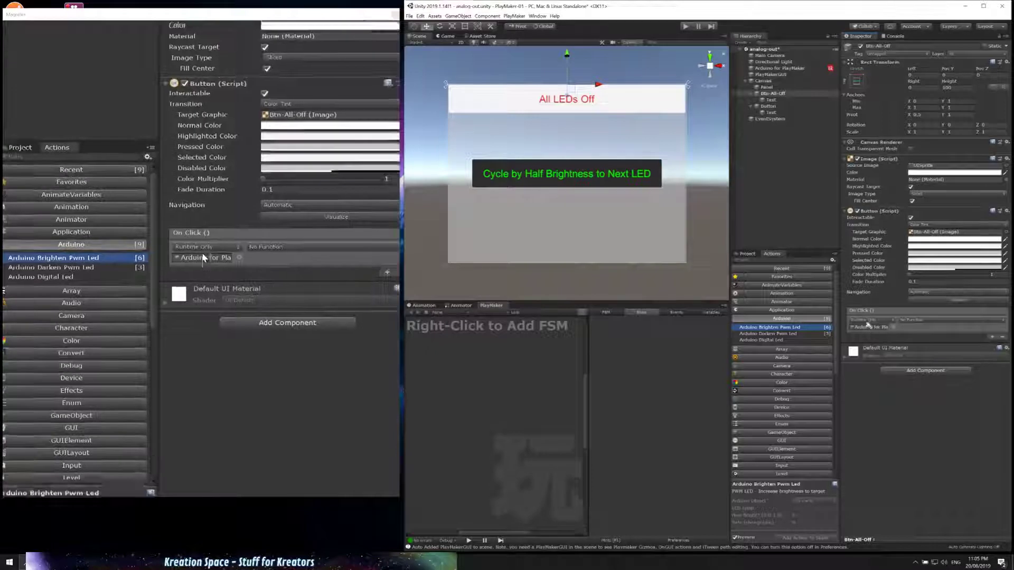
click(927, 320)
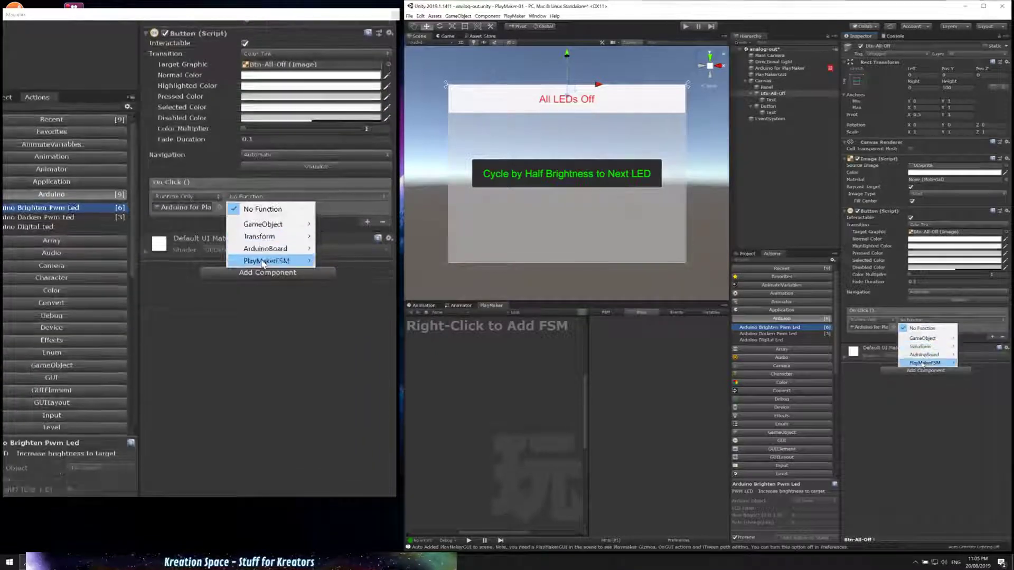
mouse_move(925, 364)
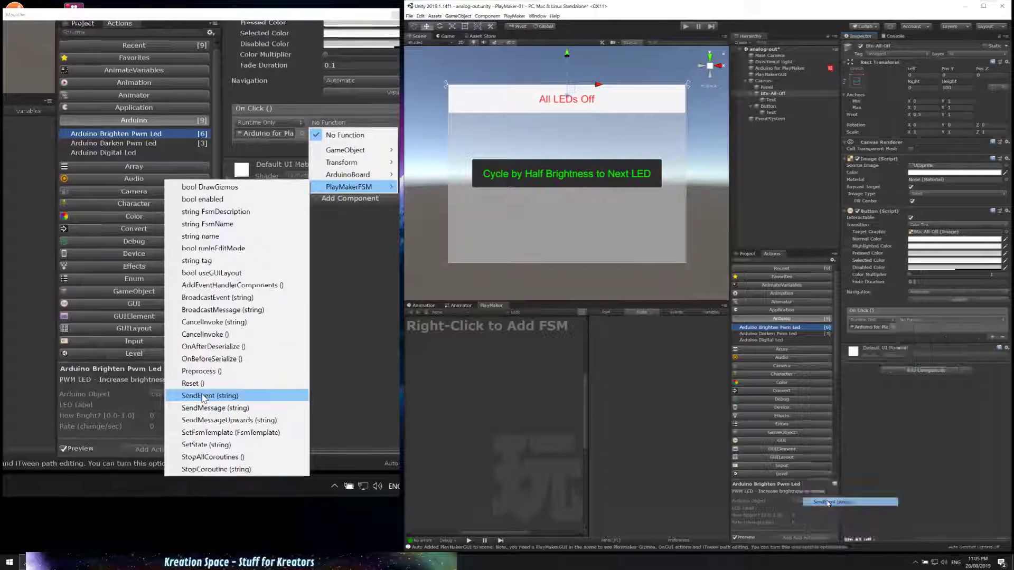
click(831, 503)
click(913, 326)
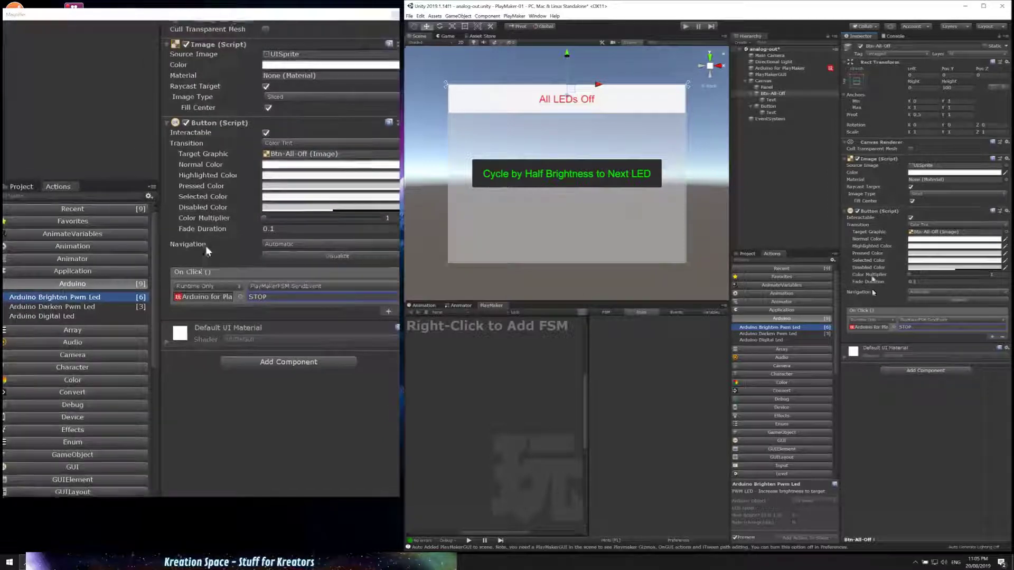
- Rename the second canvas button, Button, as Btn-Next
click(767, 106)
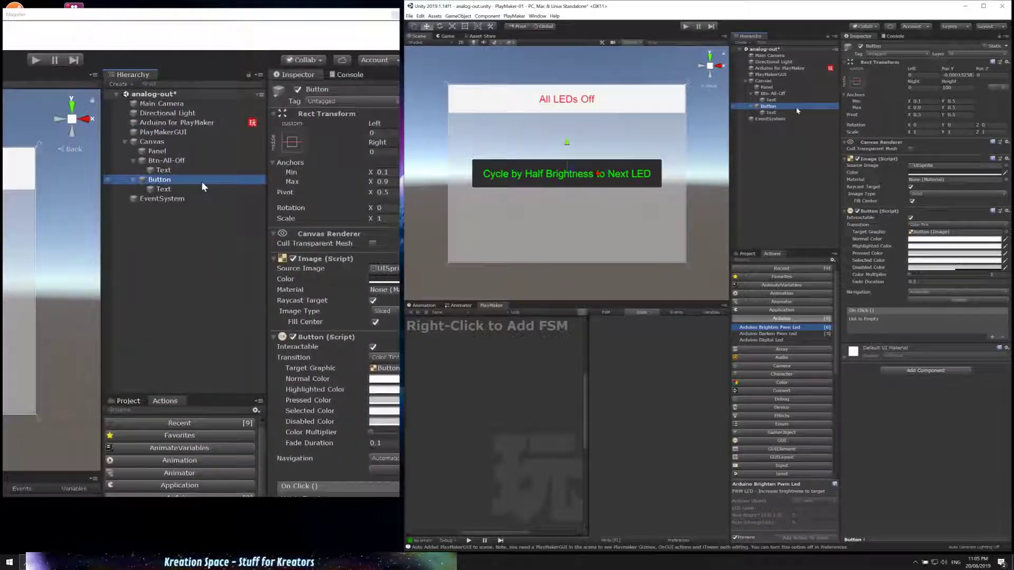
click(797, 107)
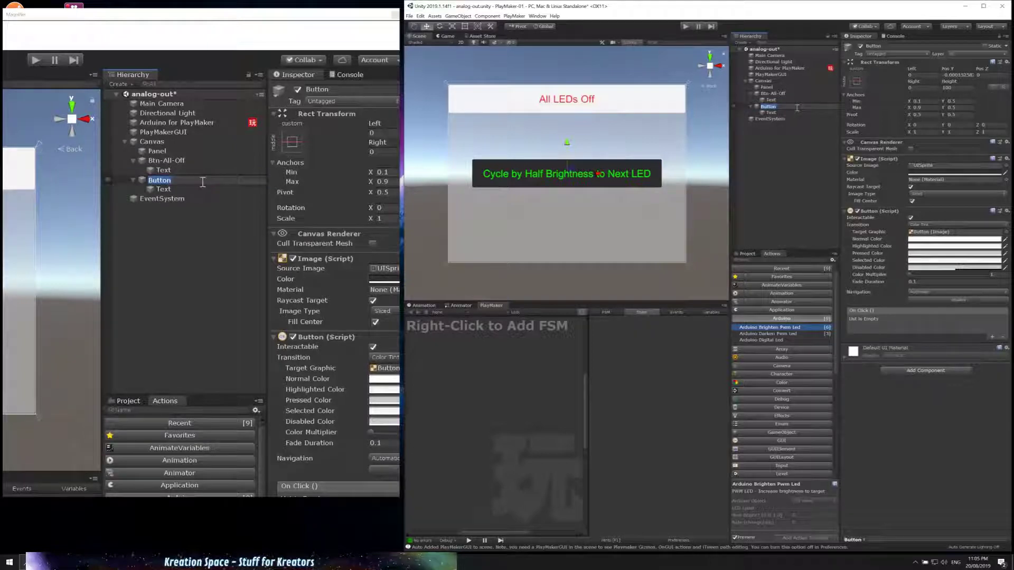
text(Bg)
key(BackSpace)
text(tn-Nex)
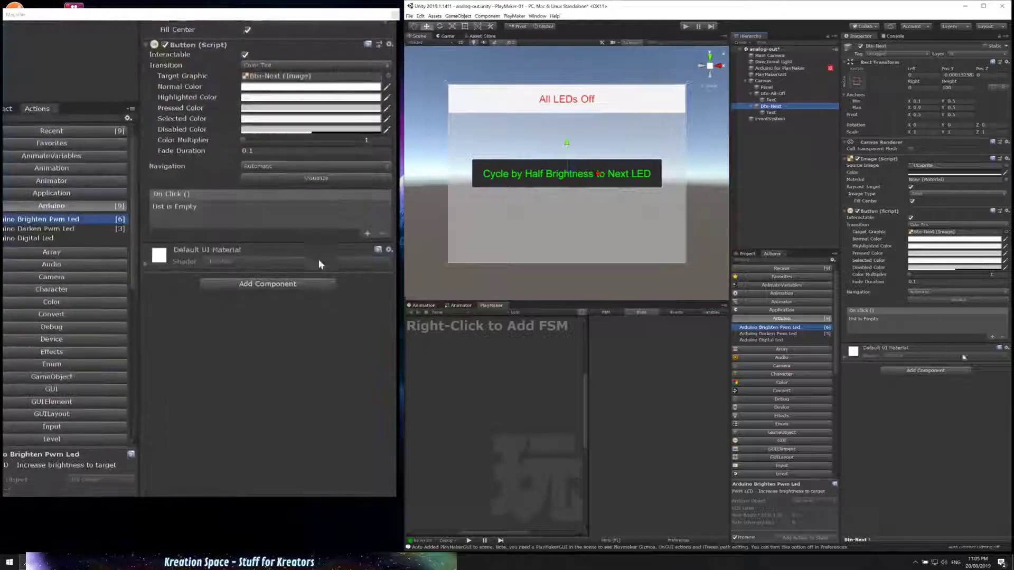
- Give Btn-Next an On Click entry that calls PlayMakerFSM.SendEvent on the Arduino for PlayMaker object with the value NEXT
click(992, 337)
click(992, 338)
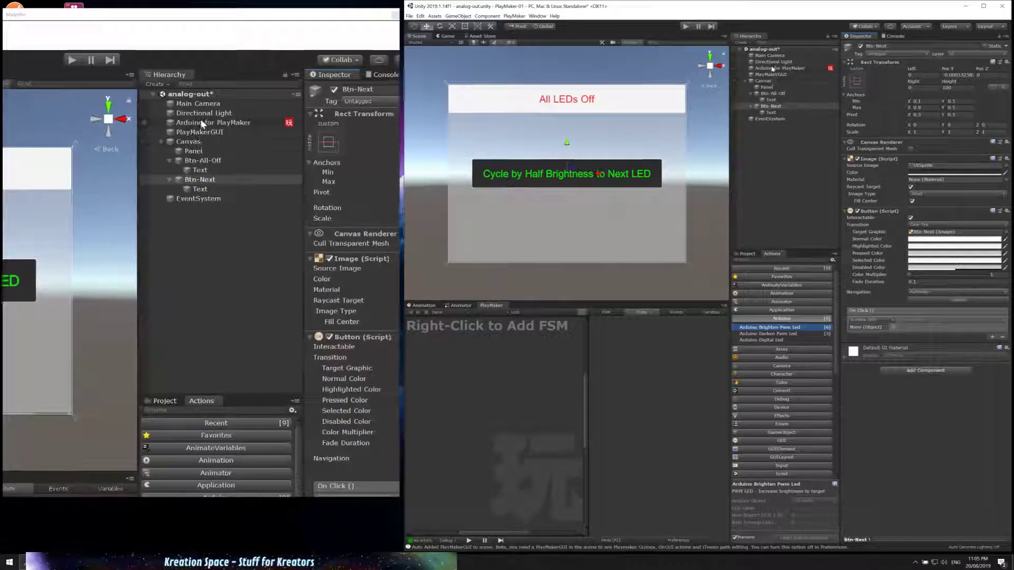
drag(772, 68, 864, 328)
click(911, 320)
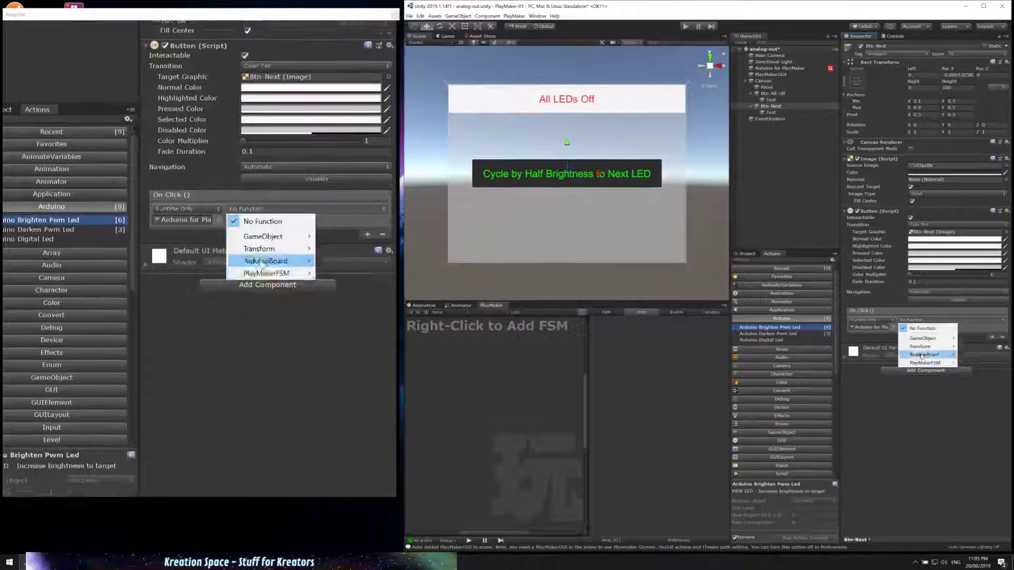
mouse_move(925, 363)
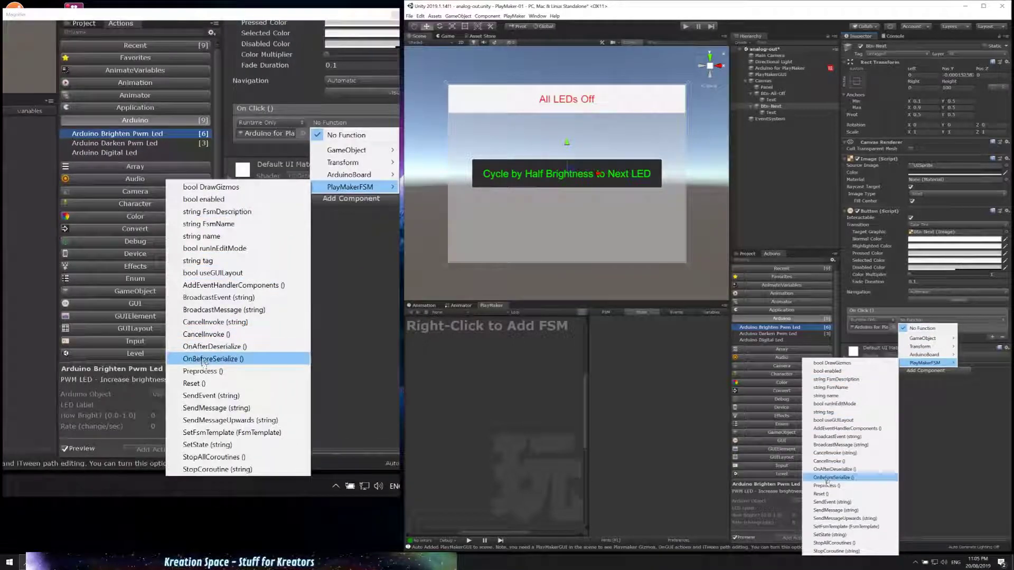
click(831, 503)
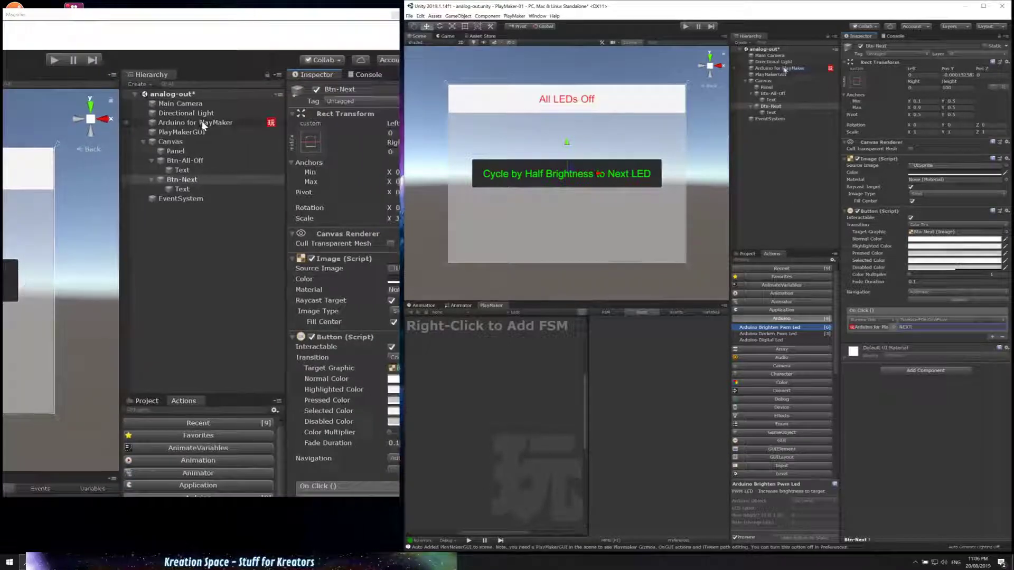
- Add an Arduino Darken Pwm Led action to the All Off state of Arduino for PlayMaker, with label LED3 and rate 5
click(779, 68)
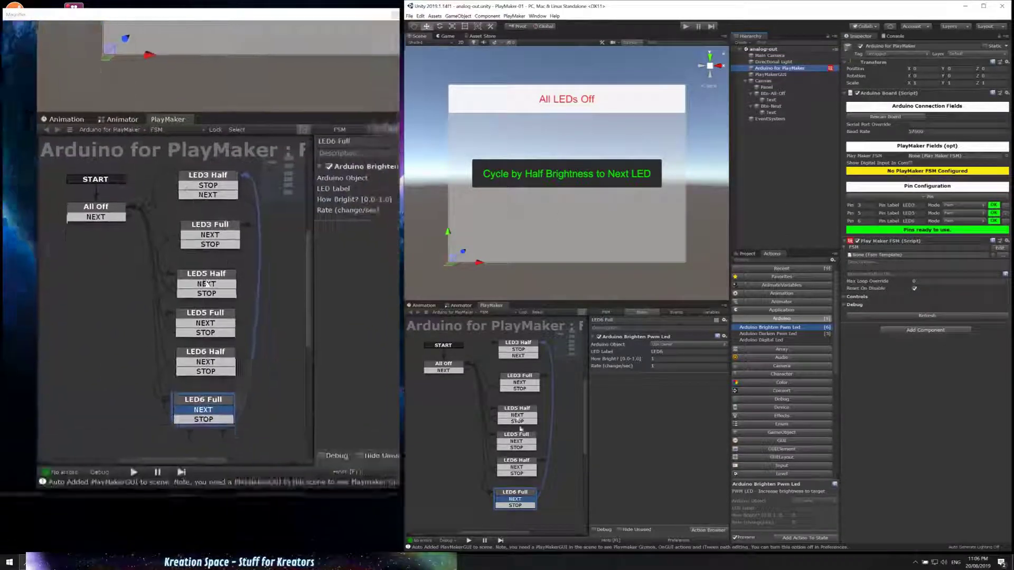
click(457, 369)
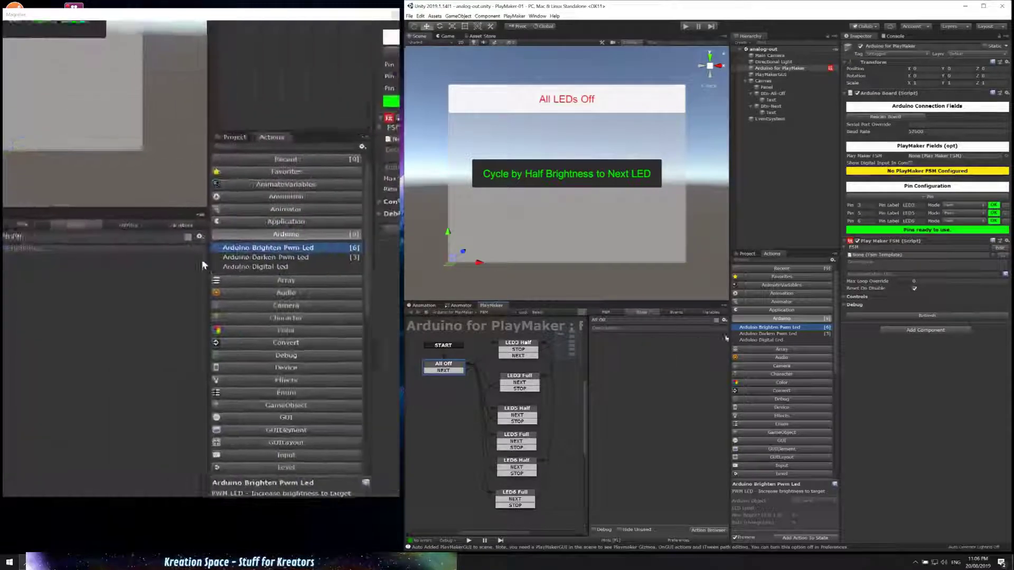
drag(778, 337, 674, 352)
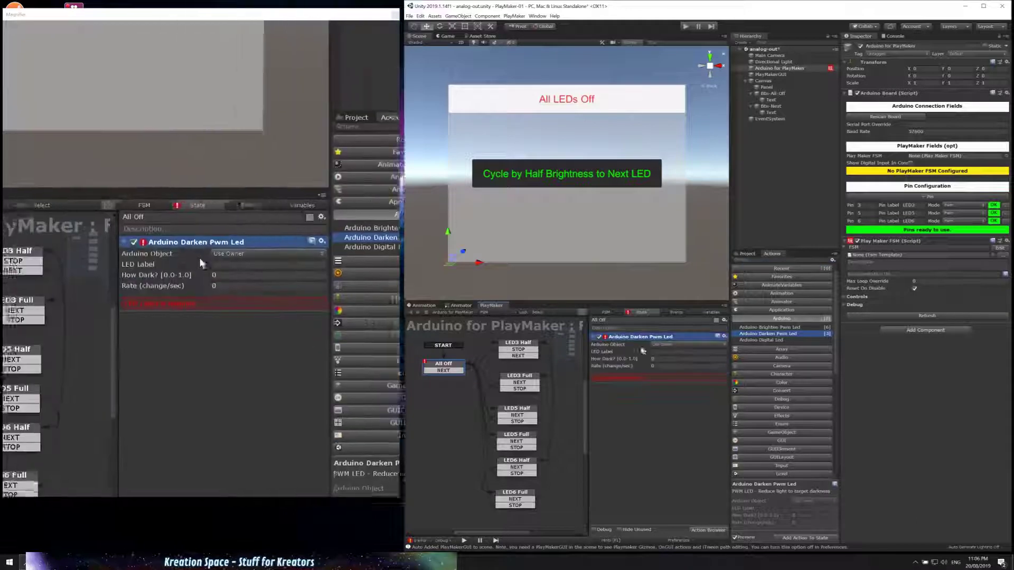
click(664, 352)
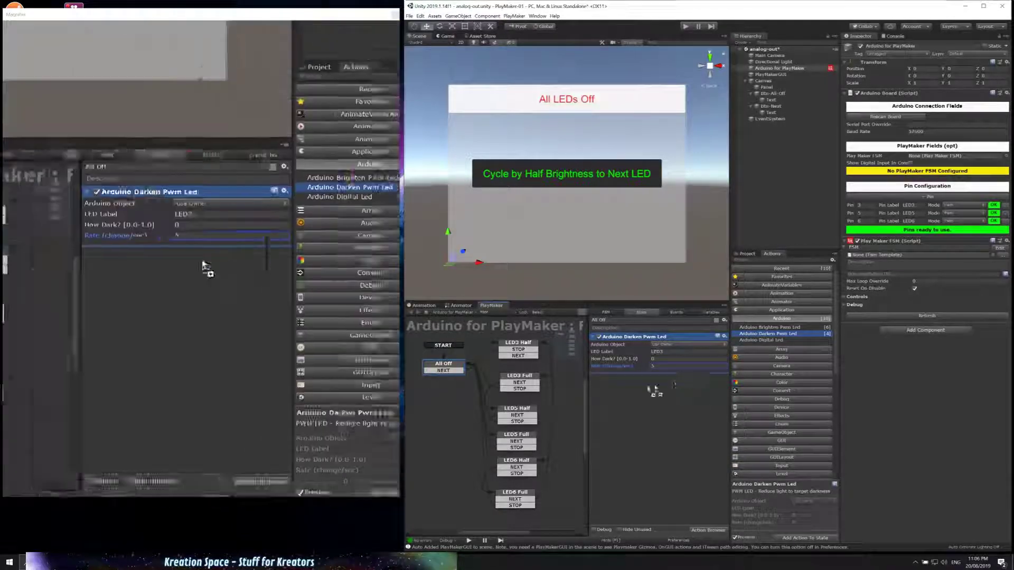
- Add a second Arduino Darken Pwm Led action to the All Off state, with label LED5 and rate 5
drag(651, 387, 655, 389)
click(696, 390)
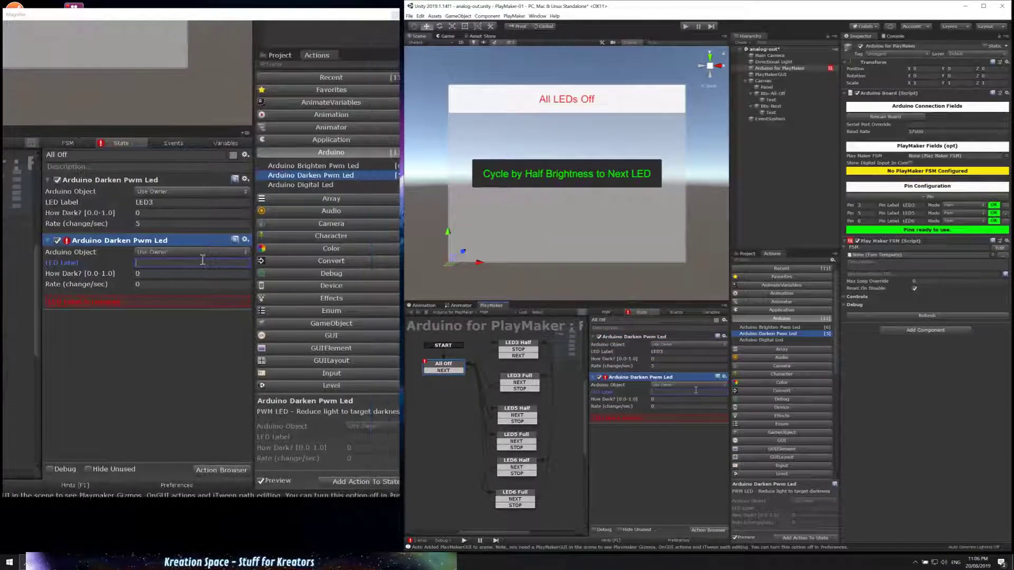
text(led)
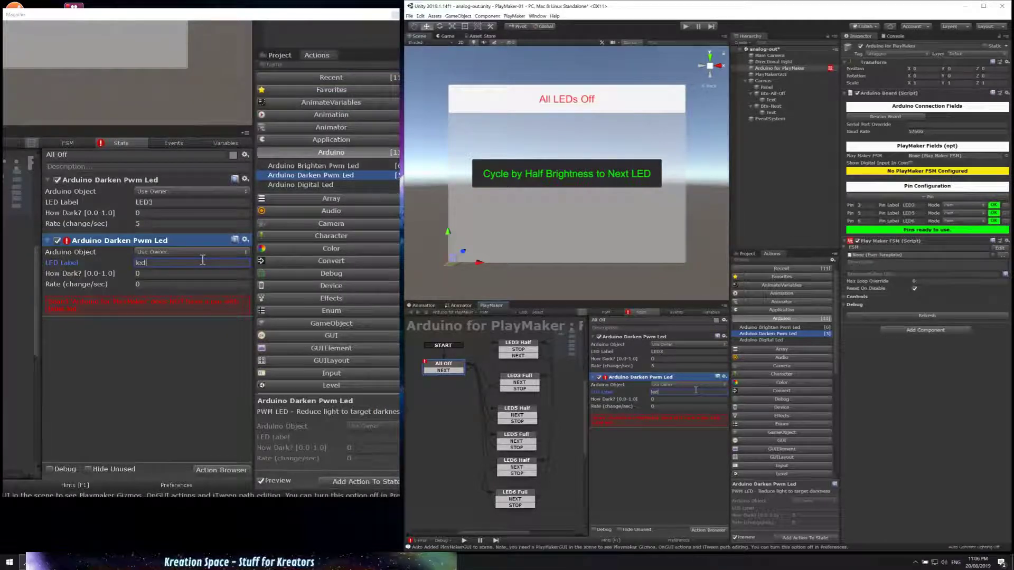
key(BackSpace)
key(BackSpace)
key(BackSpace)
text(LED5)
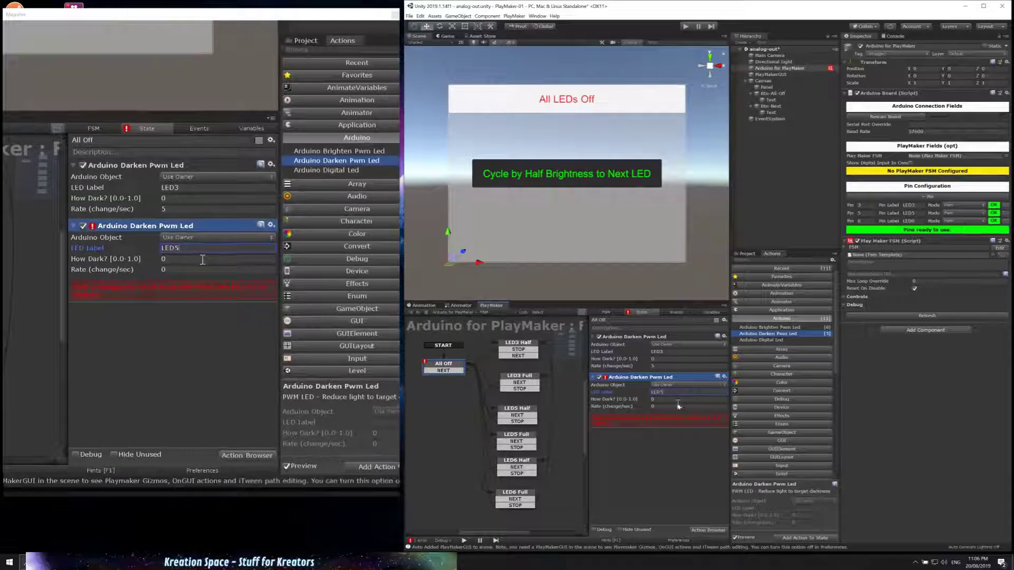
text(5)
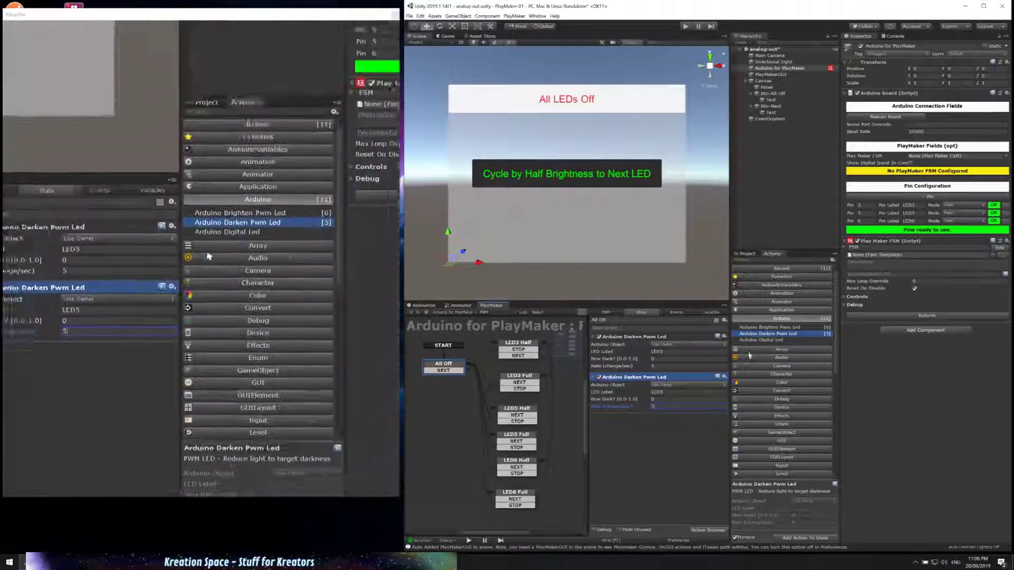
- Duplicate the LED5 darken action in the All Off state and label the copy LED6
right_click(636, 379)
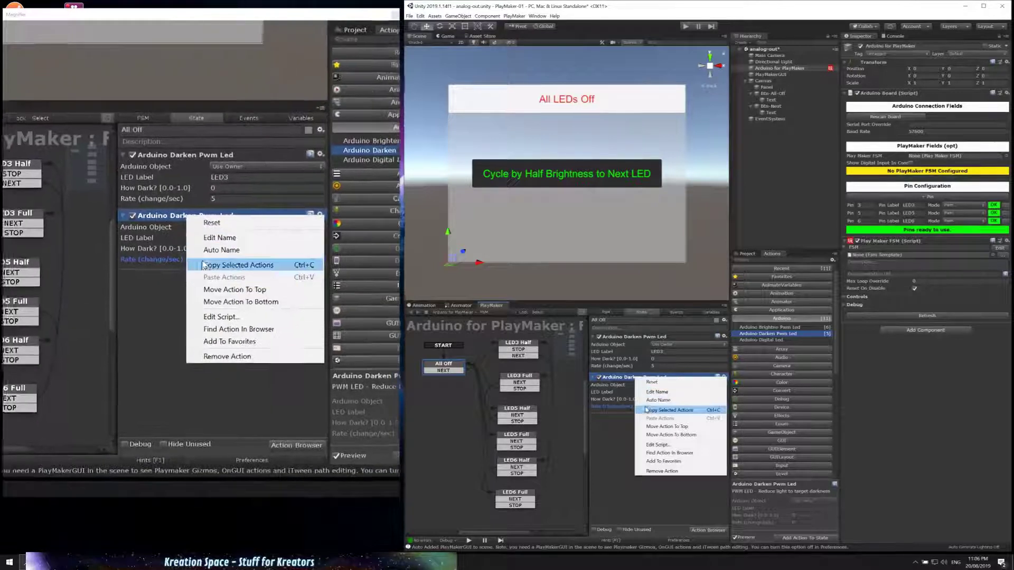
click(655, 411)
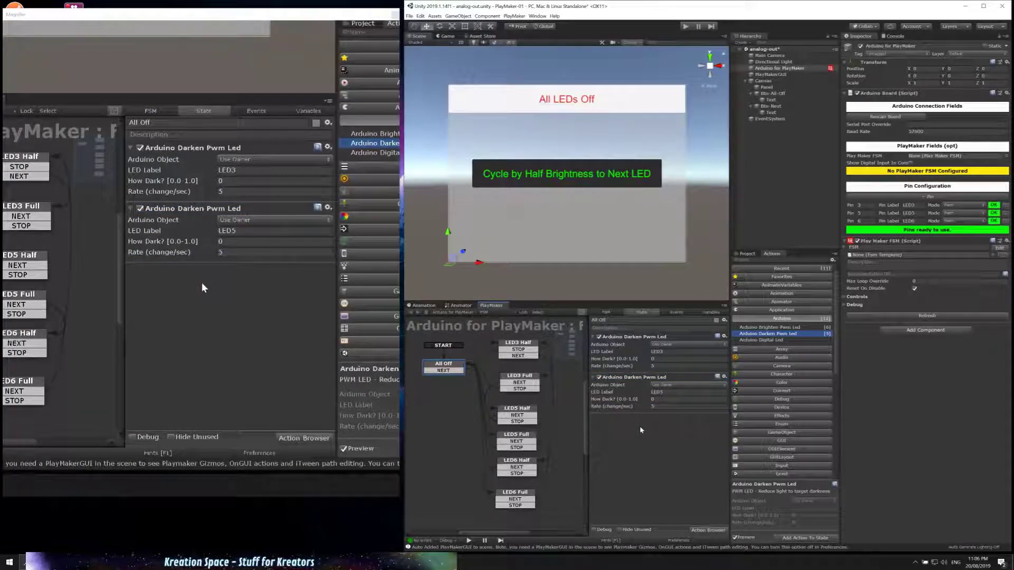
click(686, 433)
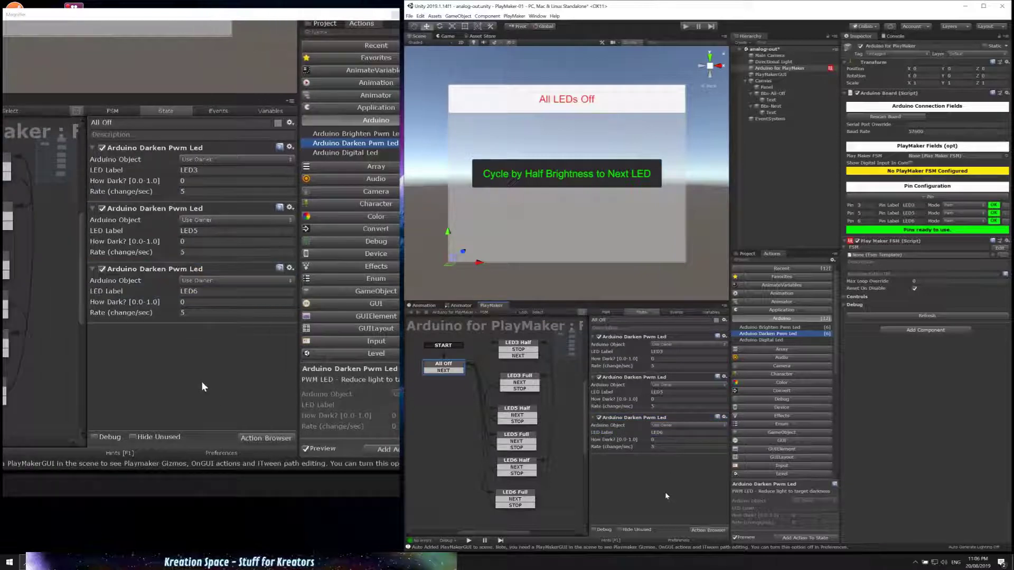
key(ctrl+v)
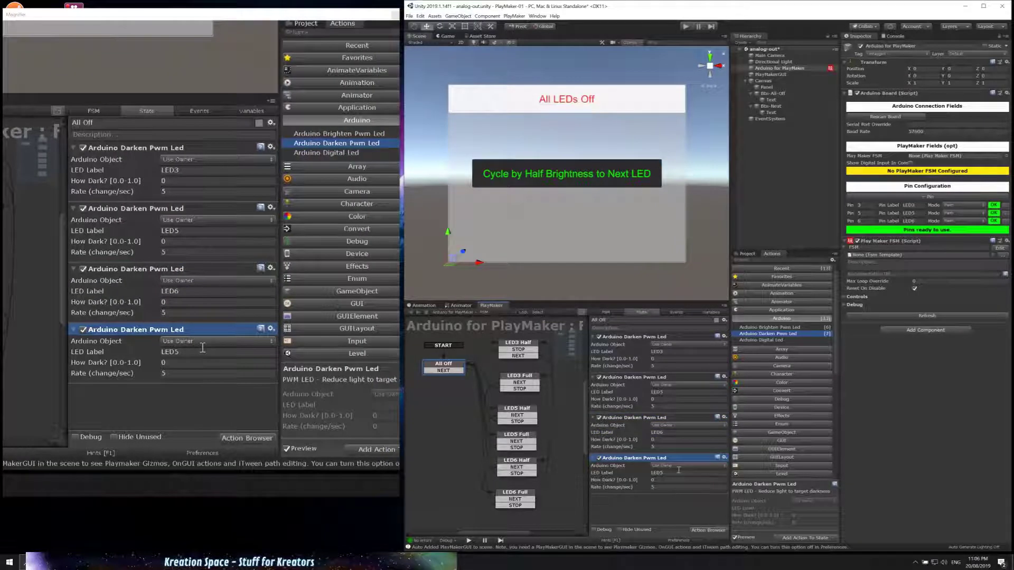
right_click(639, 459)
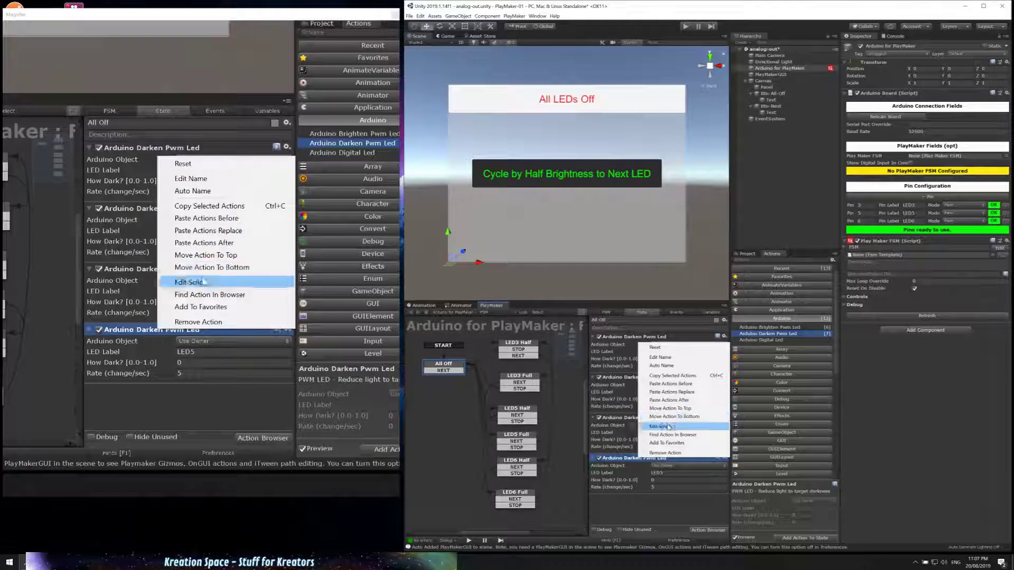
click(665, 453)
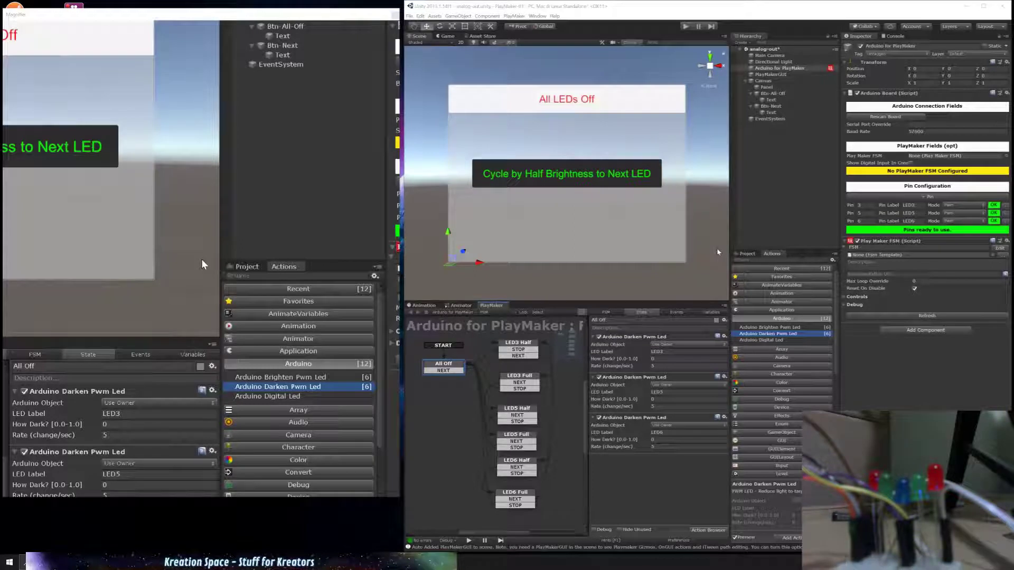
- Play the scene with the Arduino for PlayMaker FSM shown, testing the Cycle by Half Brightness to Next LED and All LEDs Off buttons
click(718, 248)
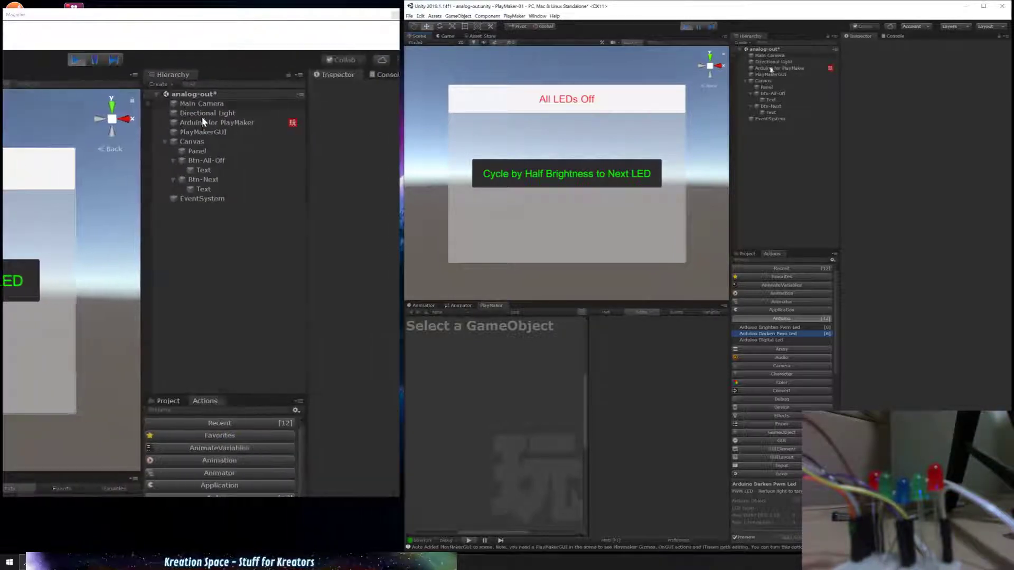
click(773, 68)
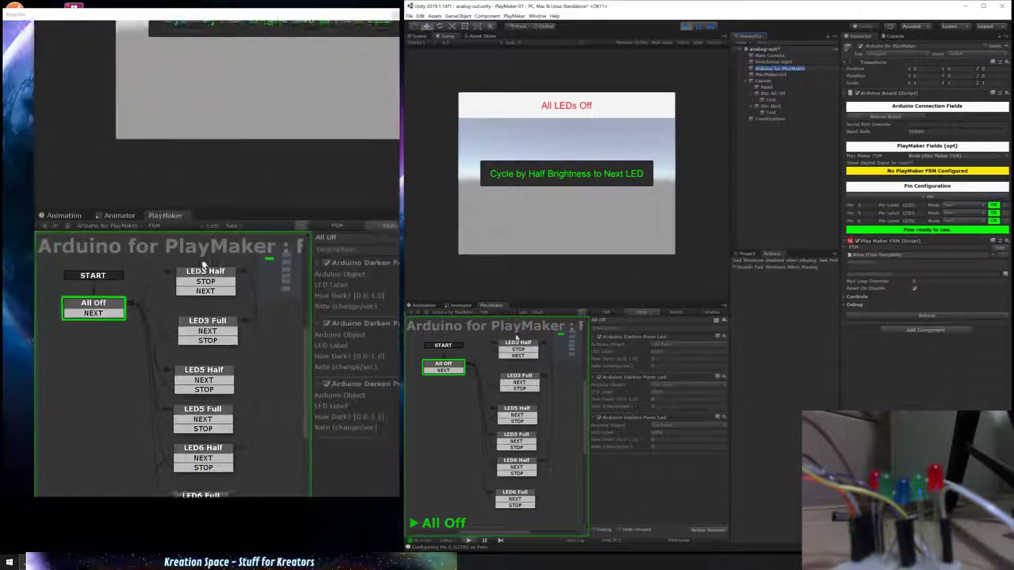
click(566, 173)
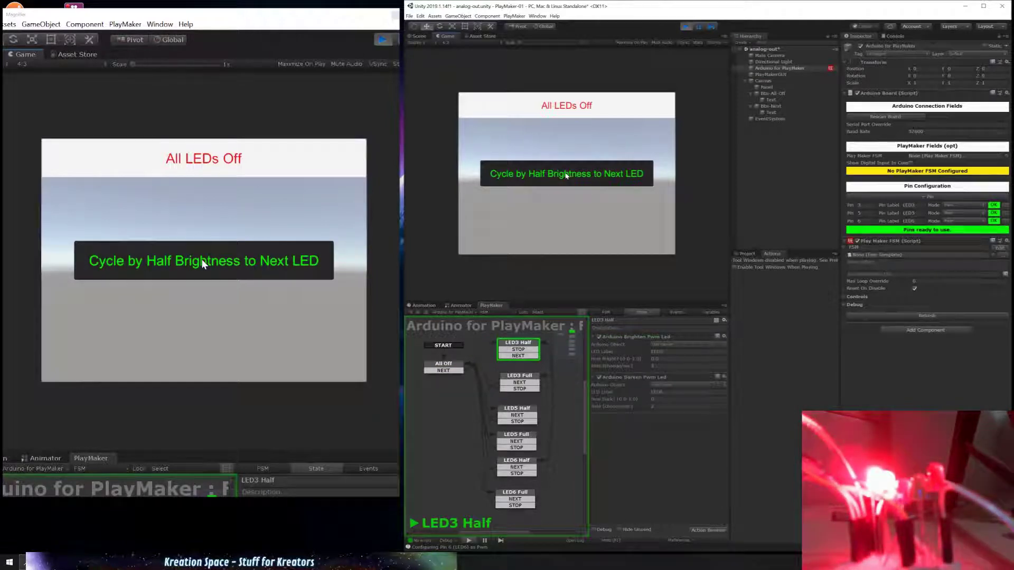
click(566, 174)
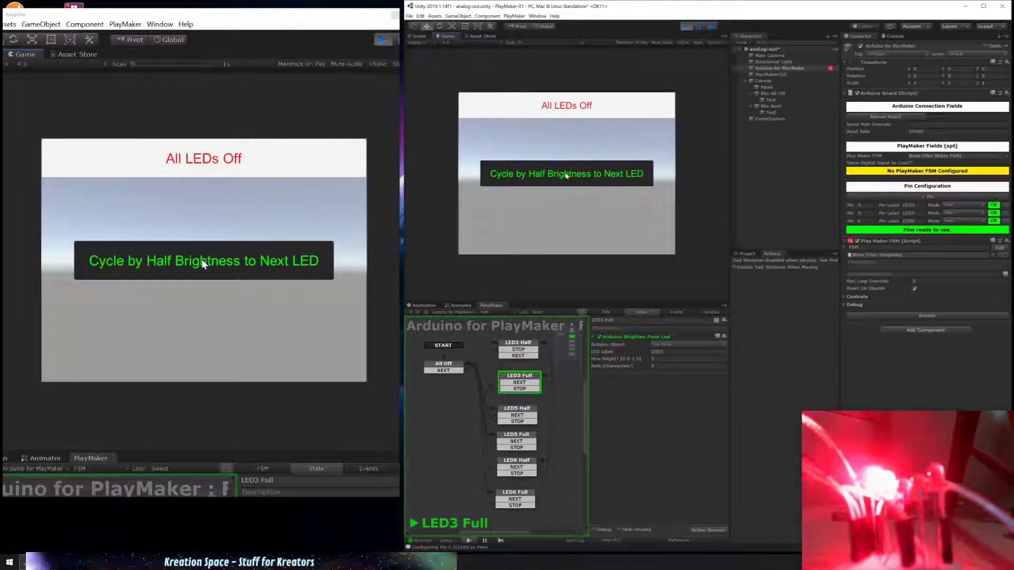
click(566, 174)
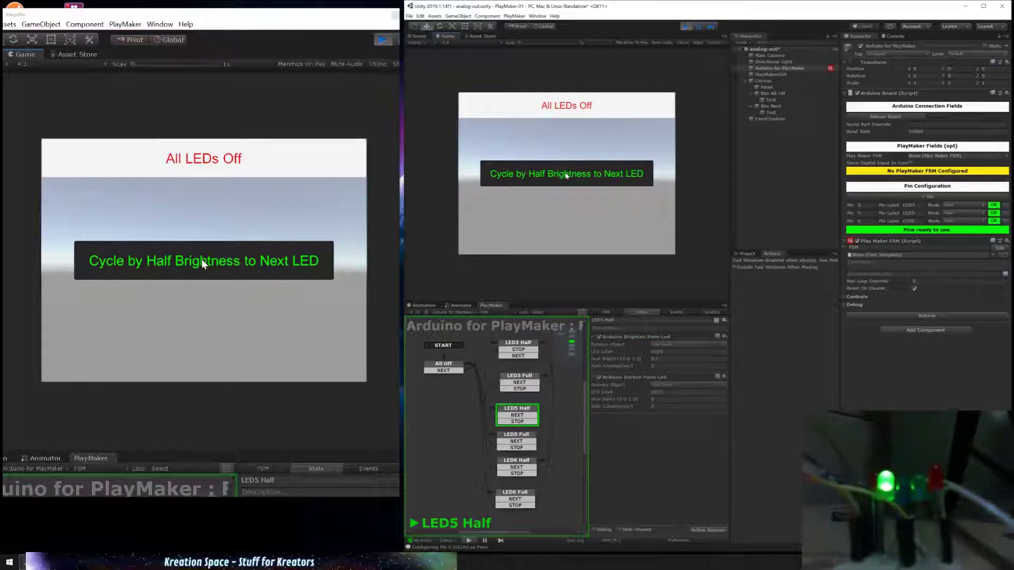
click(566, 174)
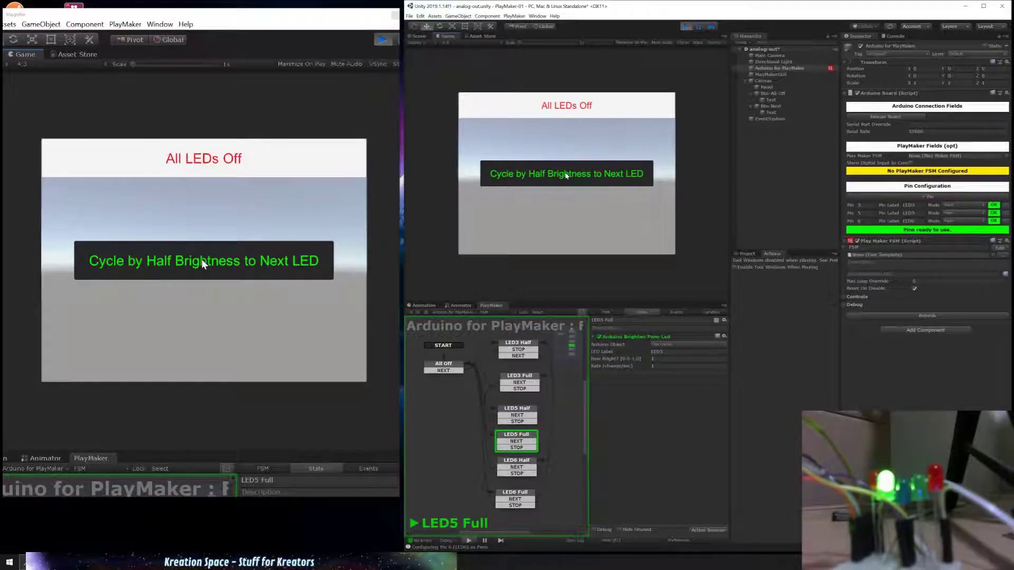
click(566, 174)
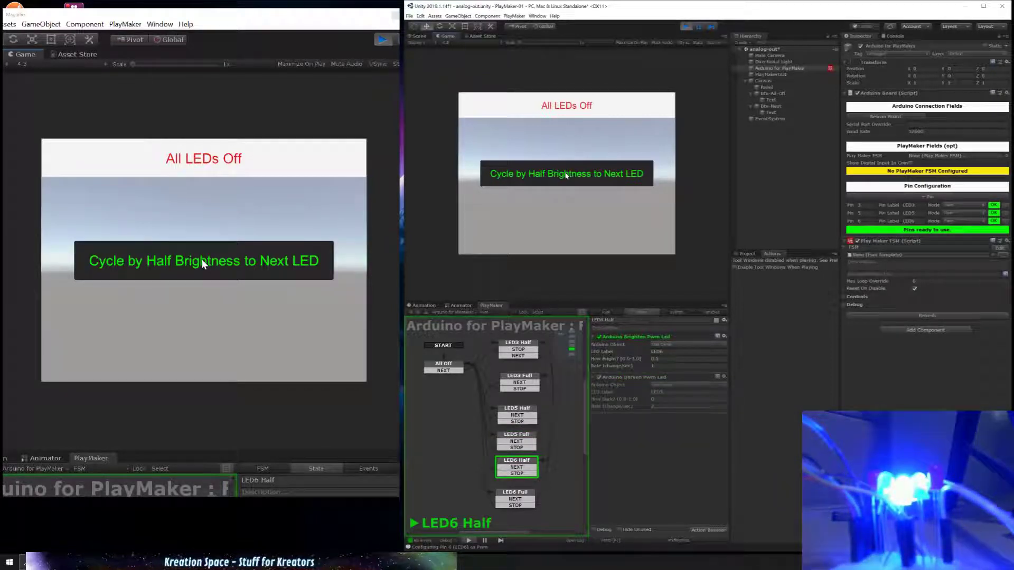
click(566, 173)
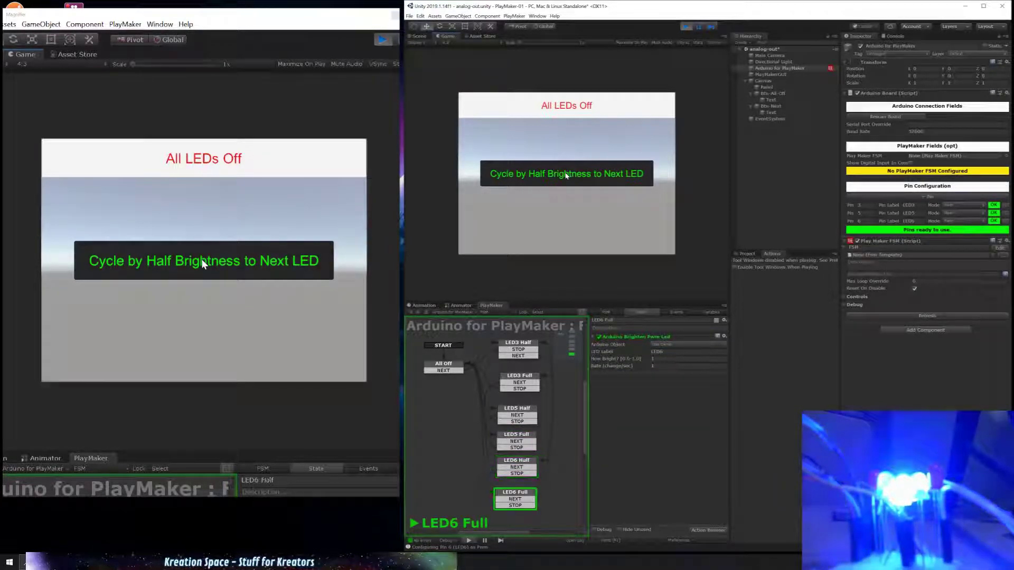
click(566, 173)
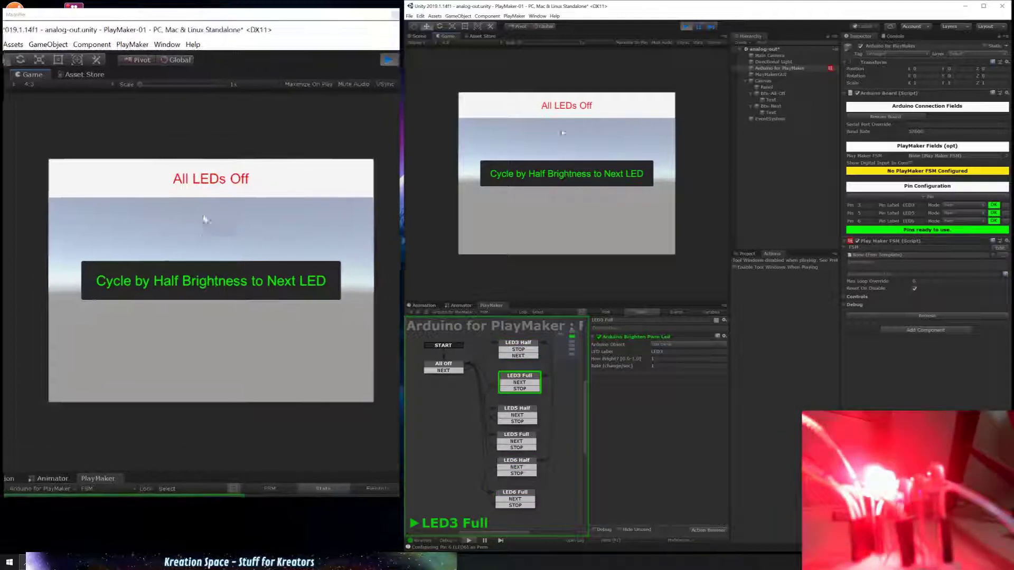
click(556, 107)
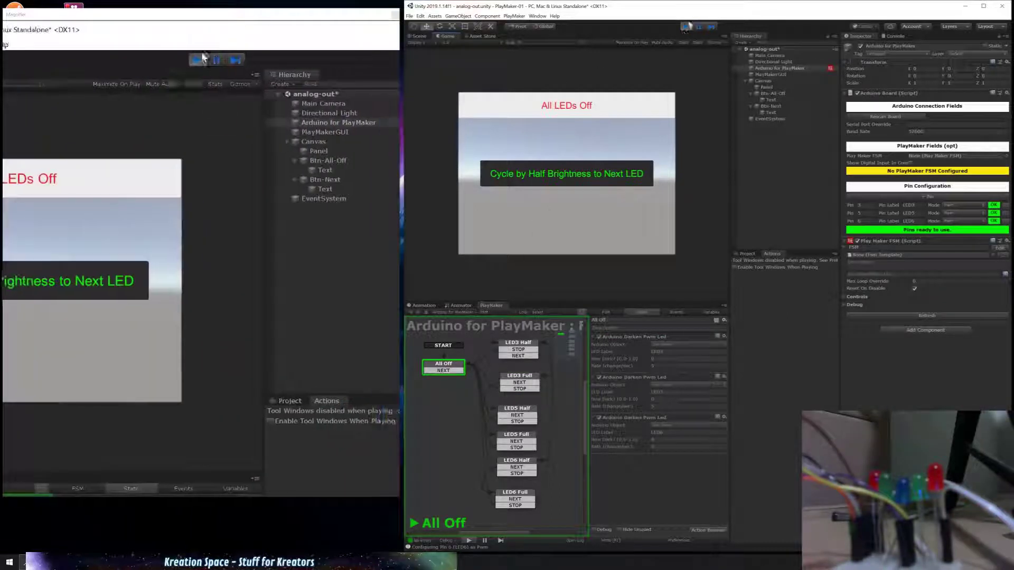
click(685, 27)
- Set the How Bright value of the brighten action in the LED3 Half state to 0.3
click(520, 349)
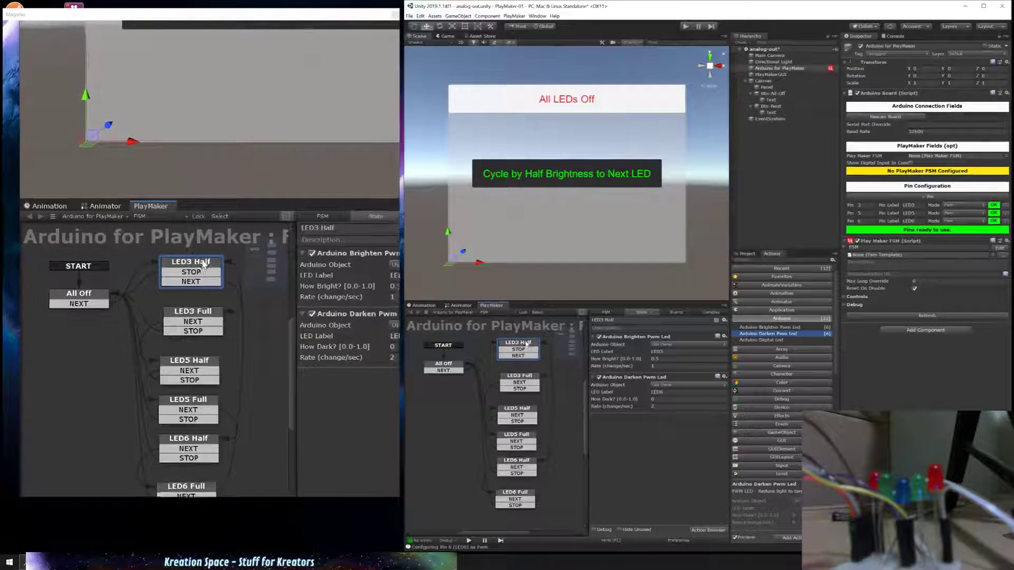
click(669, 359)
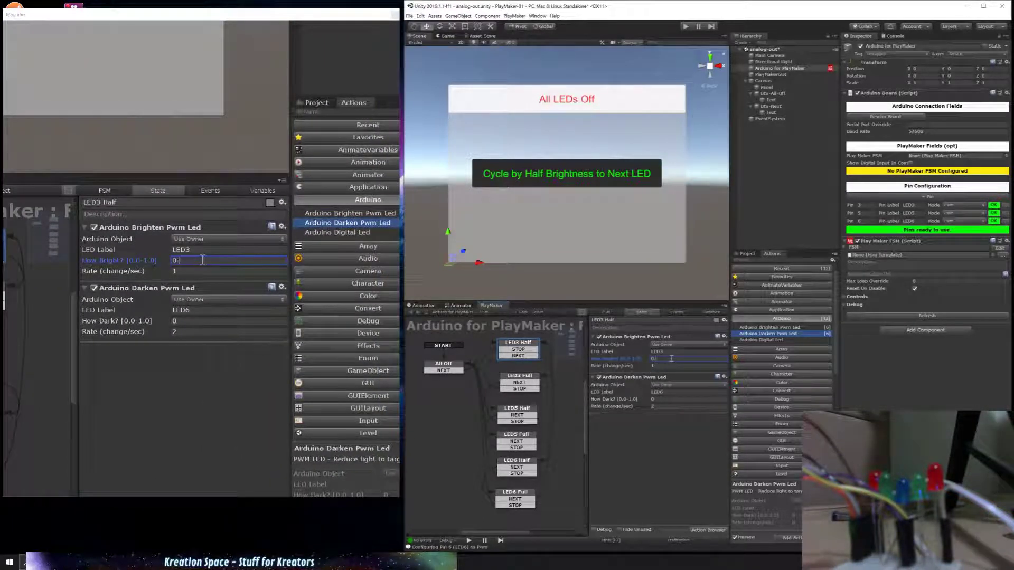
text(0.)
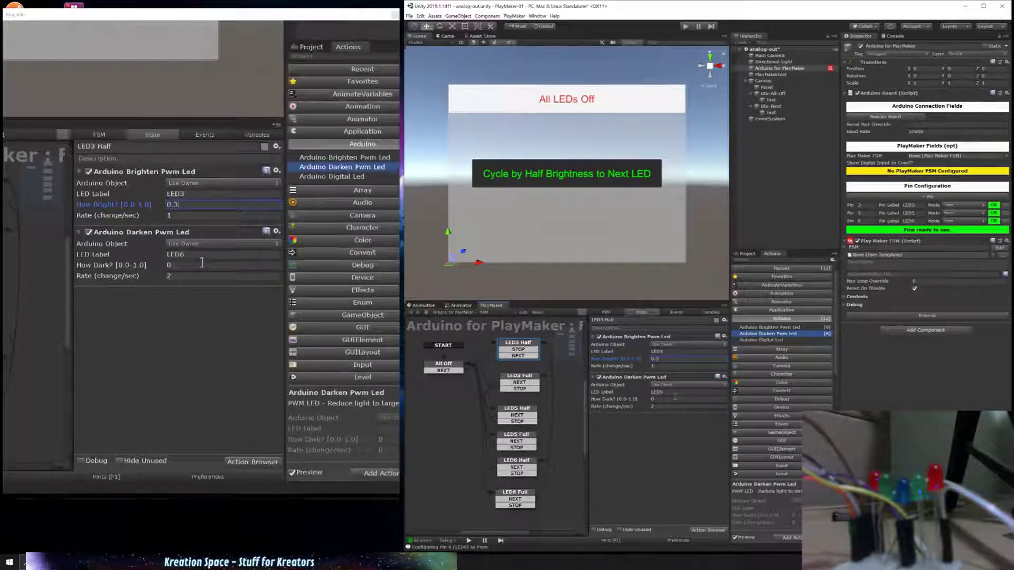
- Set the How Bright value of the brighten action in the LED5 Half state to 0.3
click(519, 376)
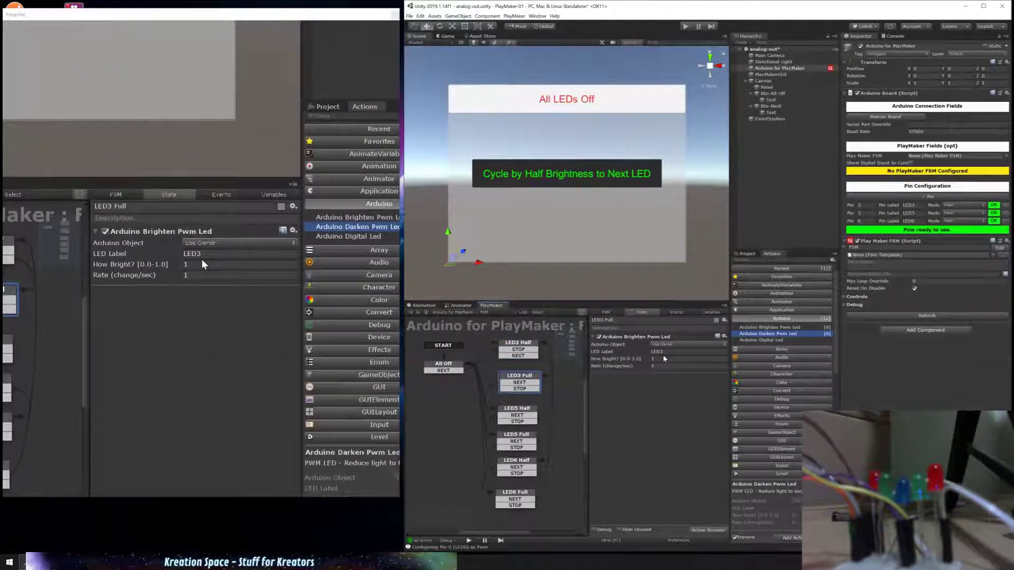
click(517, 409)
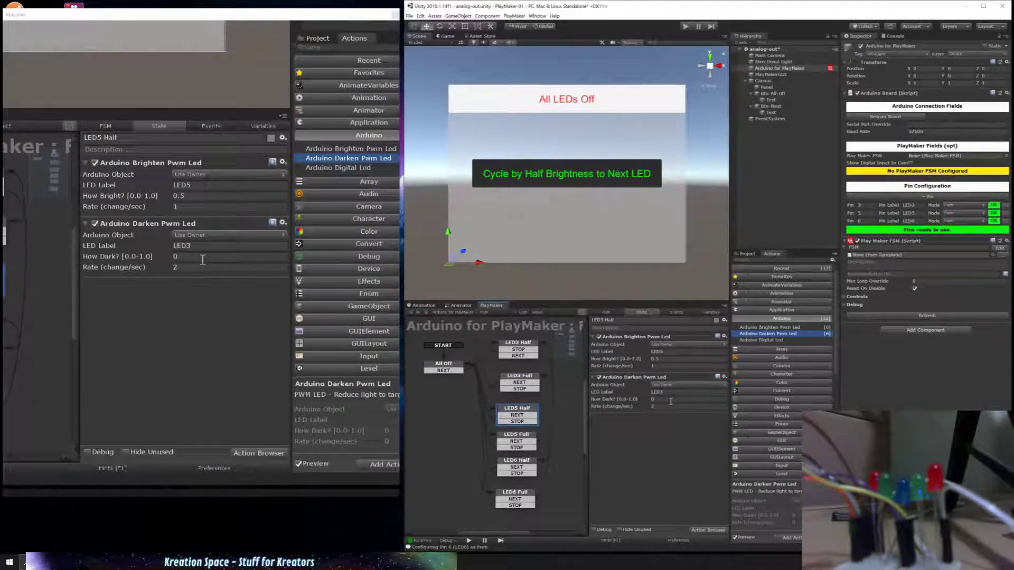
click(674, 361)
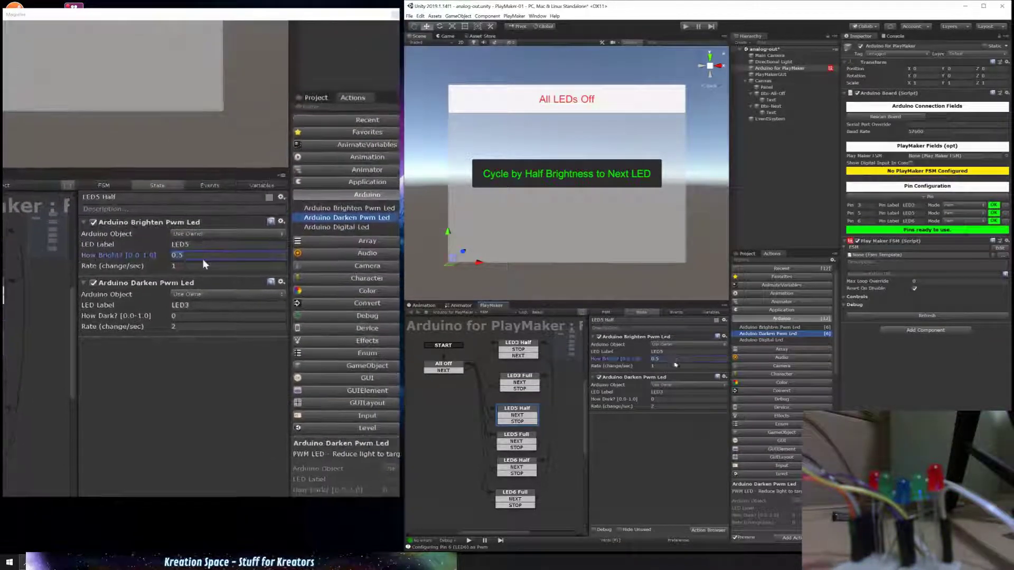
text(0.3)
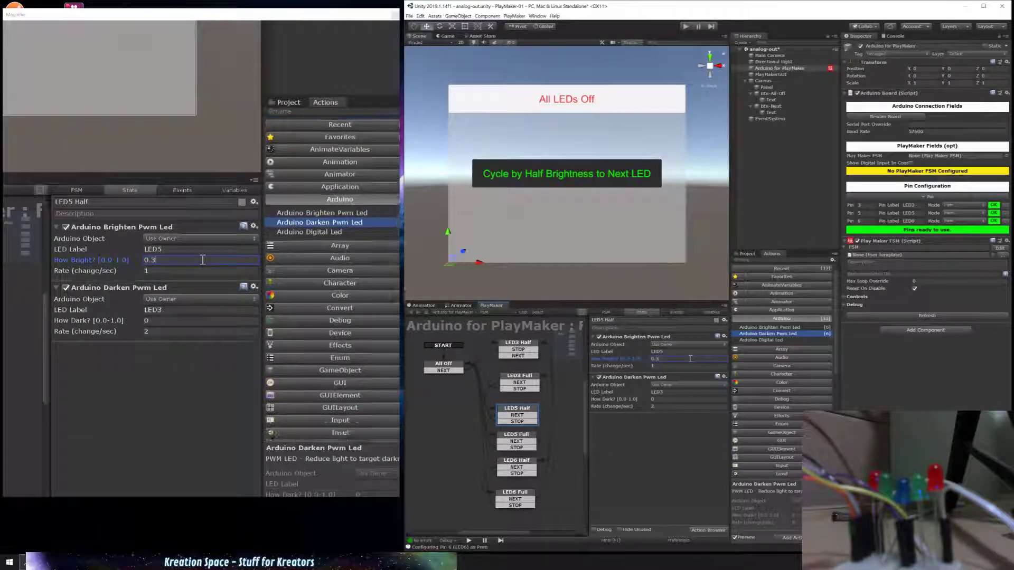
- Set the How Bright value of the brighten action in the LED6 Half state to 0.3
click(536, 459)
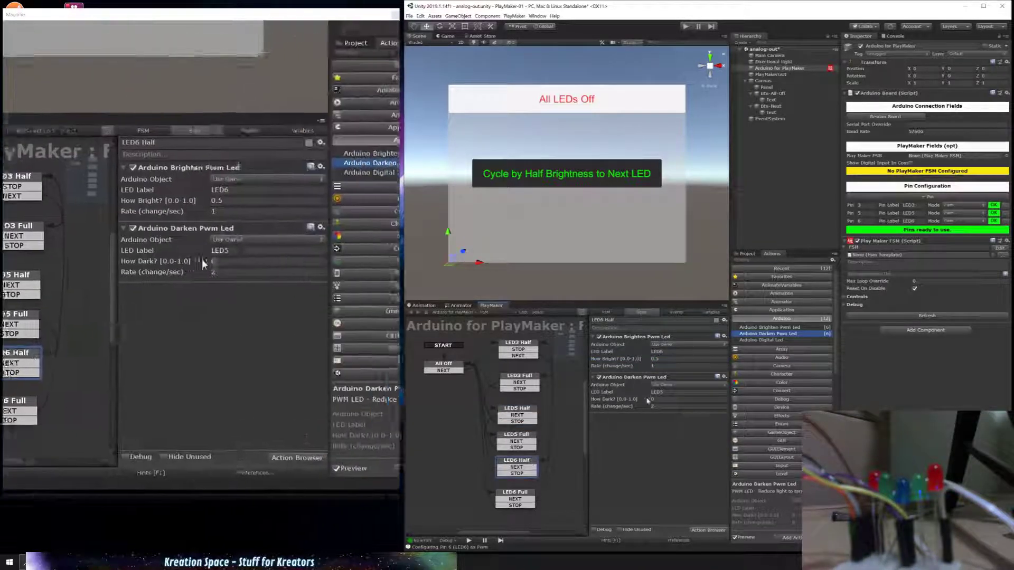
click(667, 359)
text(0.3)
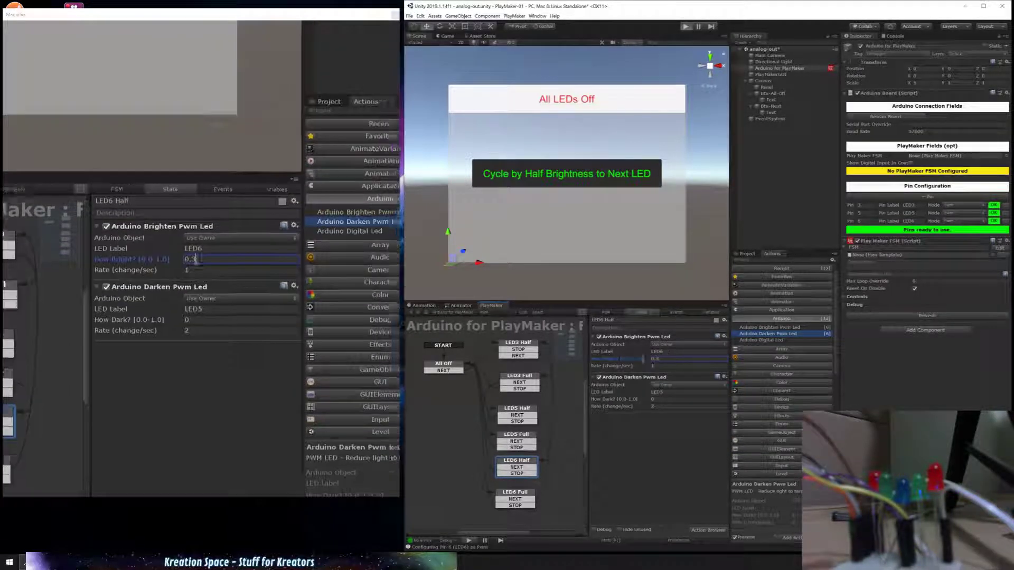
- Play the scene and cycle one state at a time from All Off through the half and full states of LED3, LED5 and LED6
key(ctrl+p)
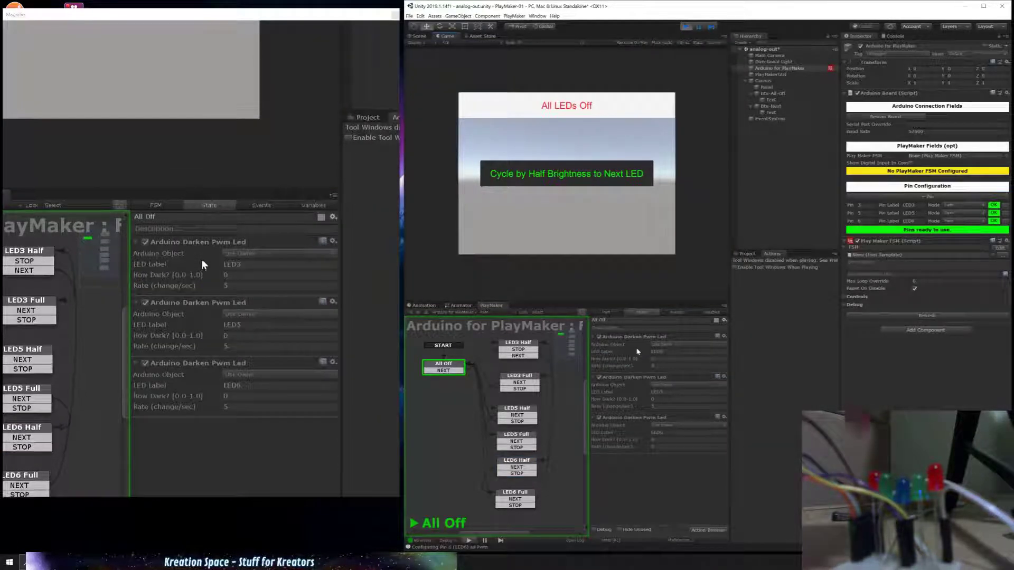
click(606, 180)
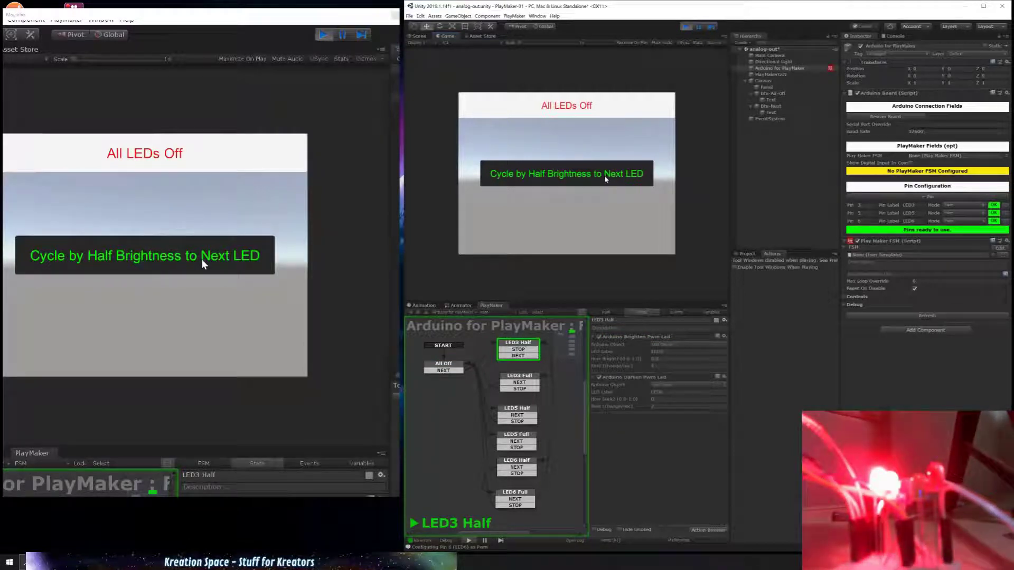
click(604, 177)
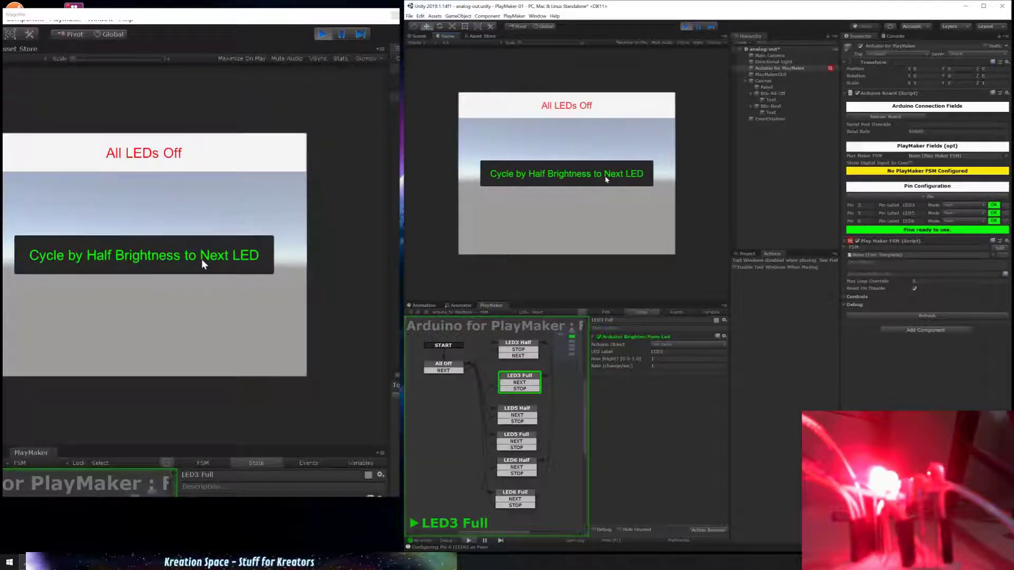
click(604, 175)
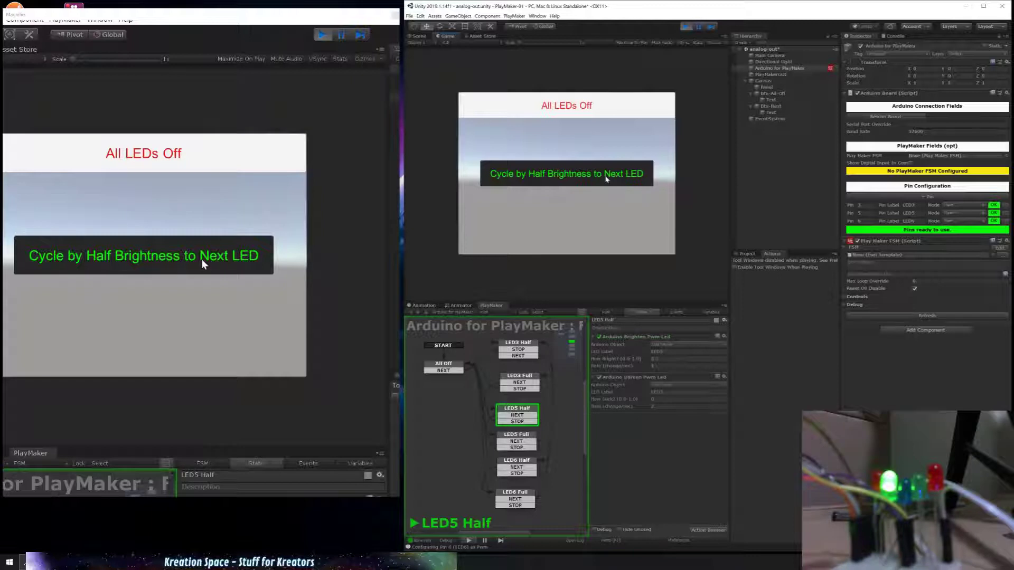
click(606, 178)
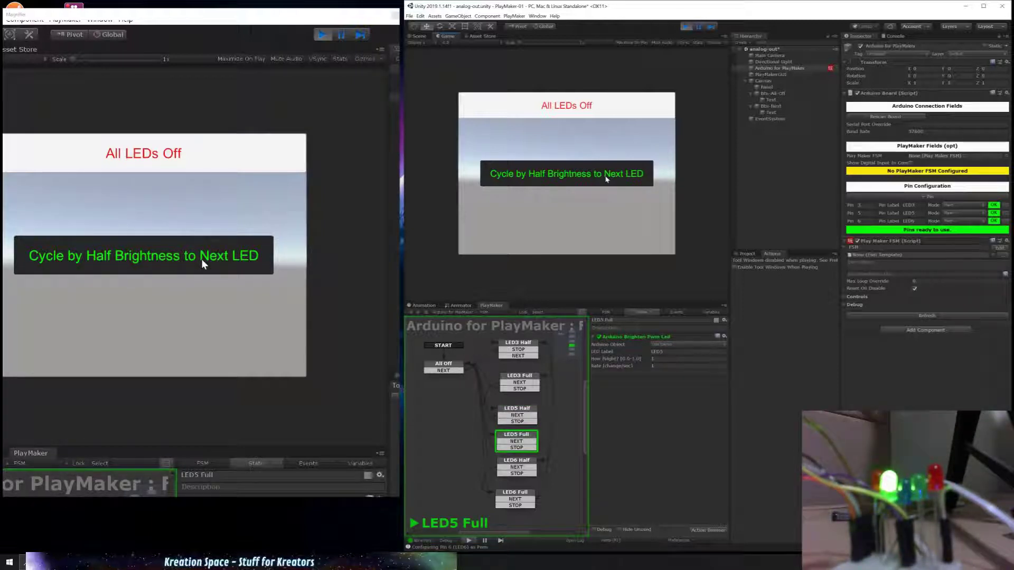
click(606, 179)
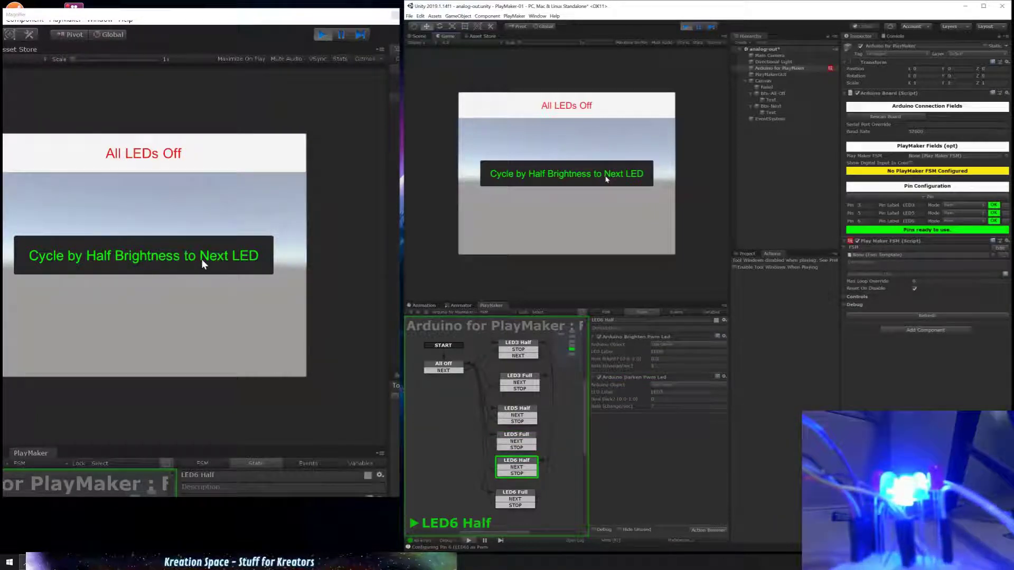
click(606, 178)
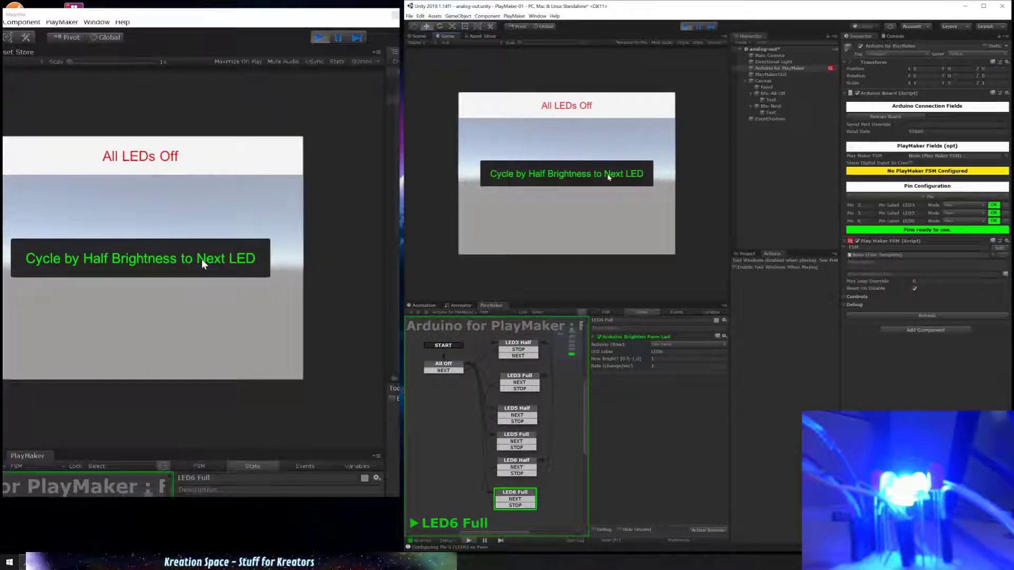
- Cycle rapidly through all the LED states once more, switch all LEDs off and stop playing the scene
click(608, 177)
click(608, 177)
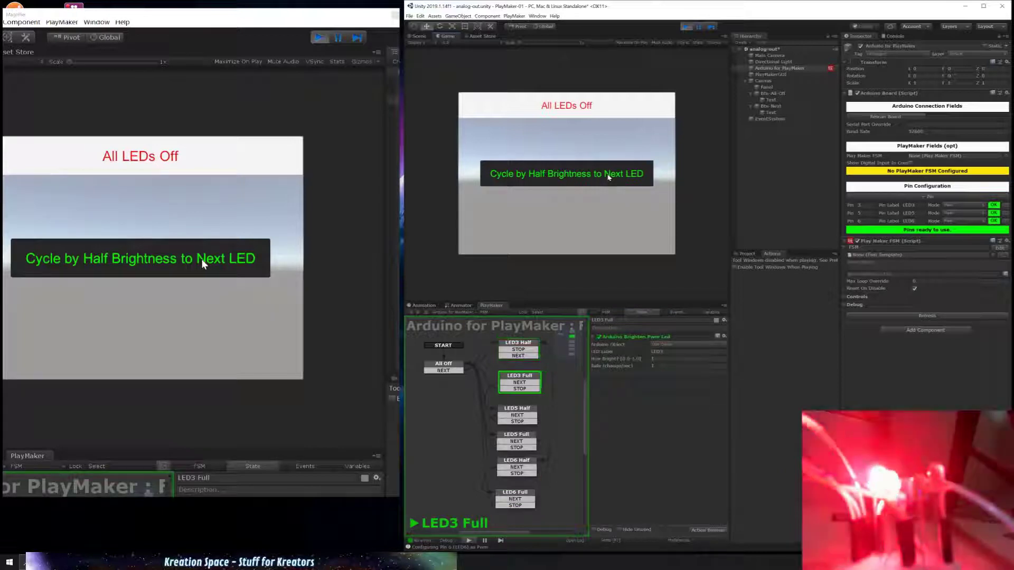
click(608, 177)
click(609, 177)
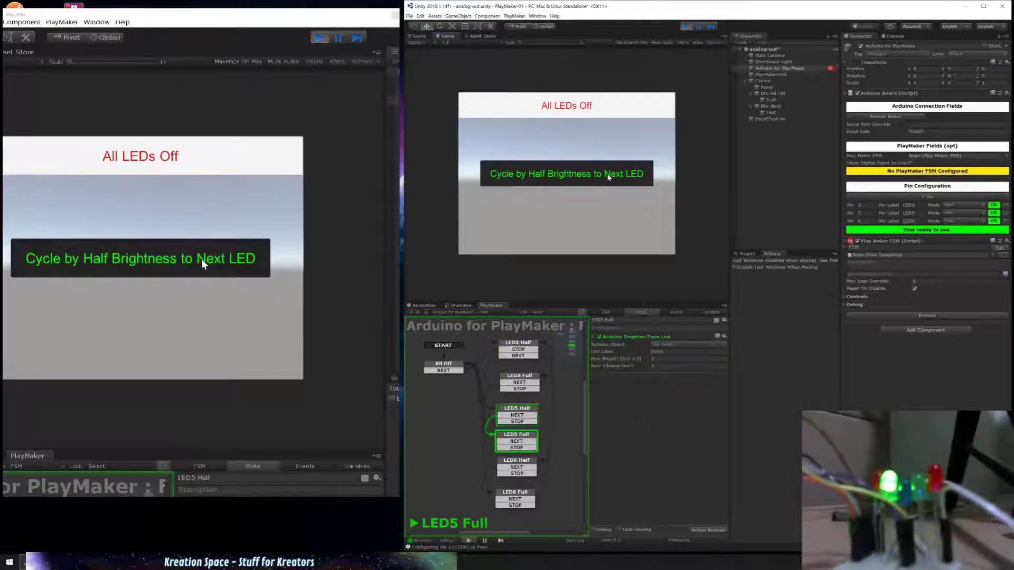
click(609, 176)
click(608, 177)
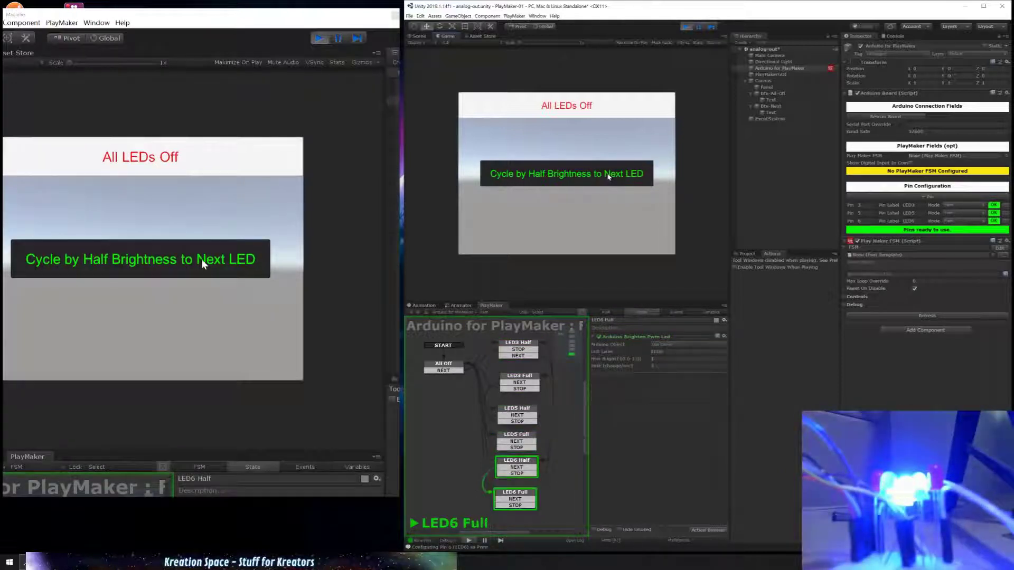
click(608, 177)
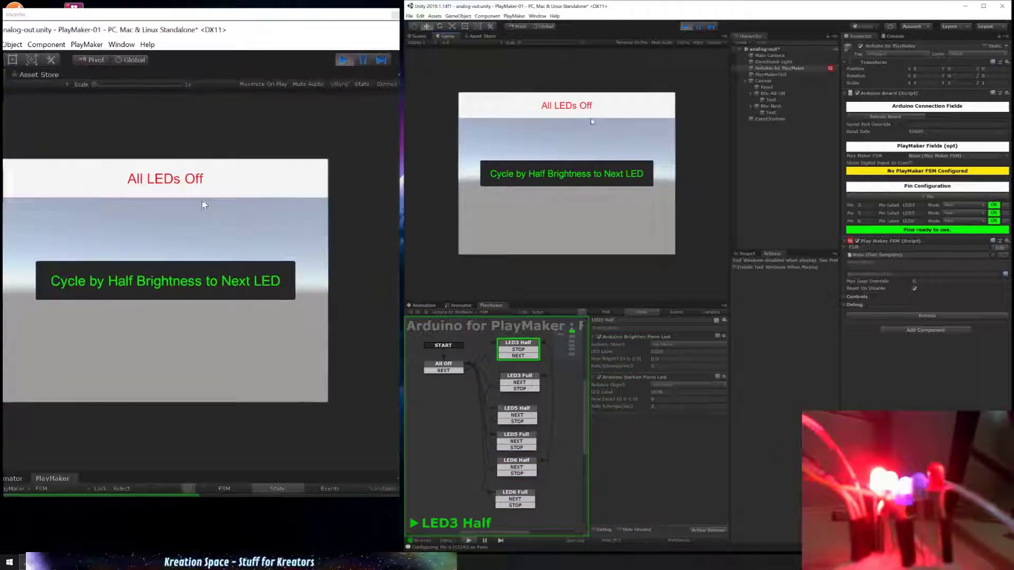
click(583, 105)
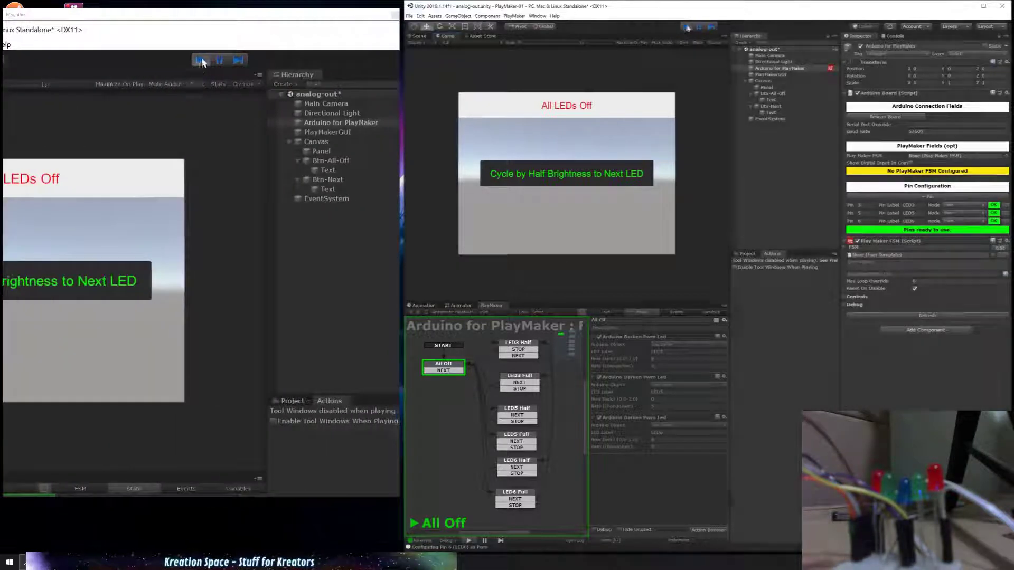
click(687, 28)
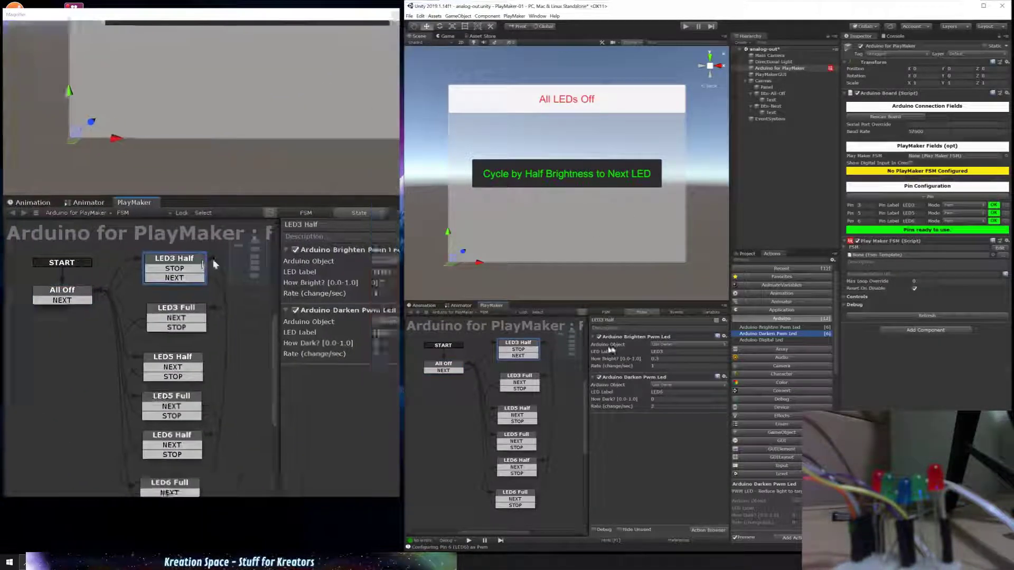
- Set the How Bright value in the LED3 Half state to 0.1 and open the LED5 Half state's How Bright value for editing
click(660, 358)
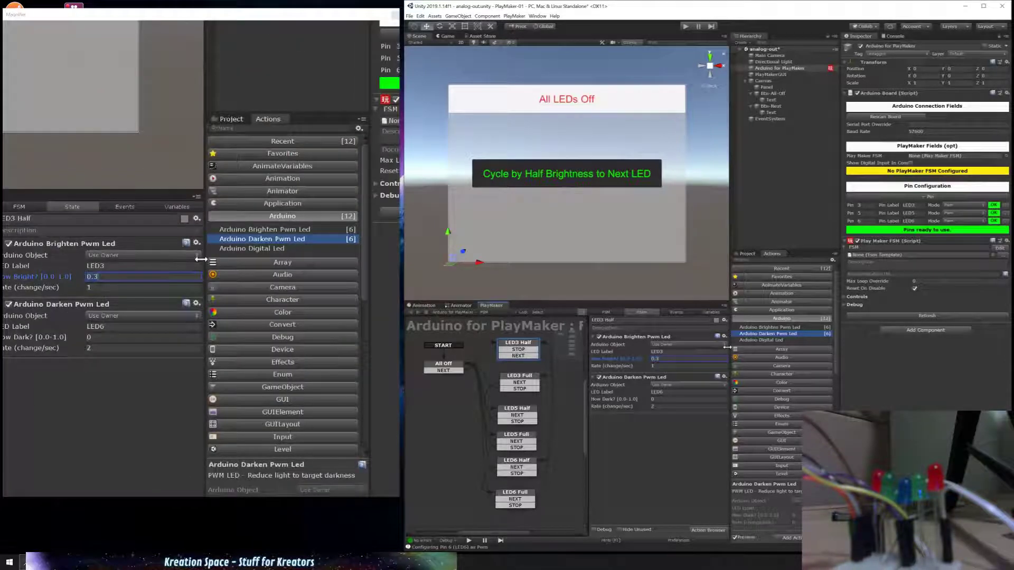
text(0.1)
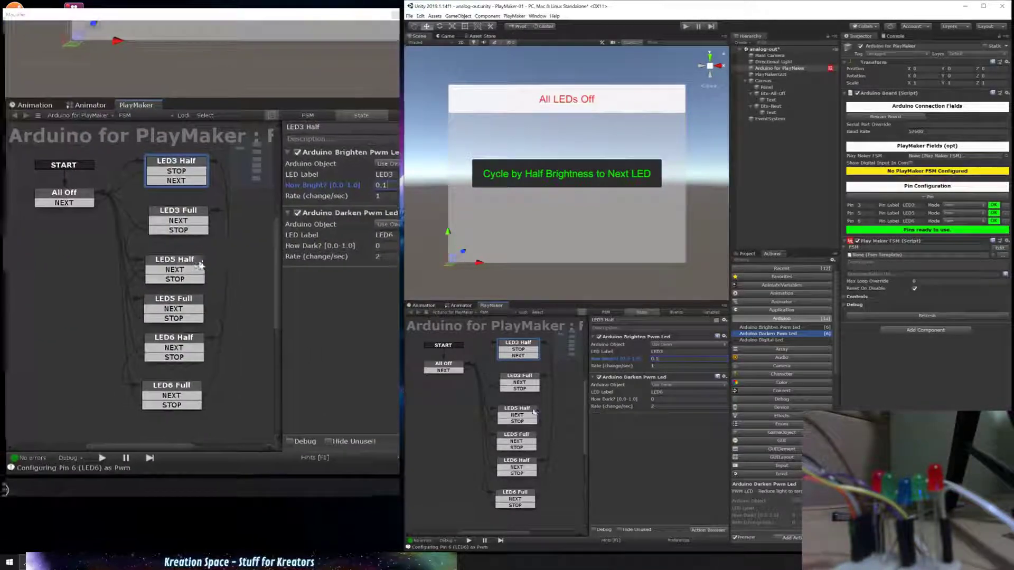
click(533, 409)
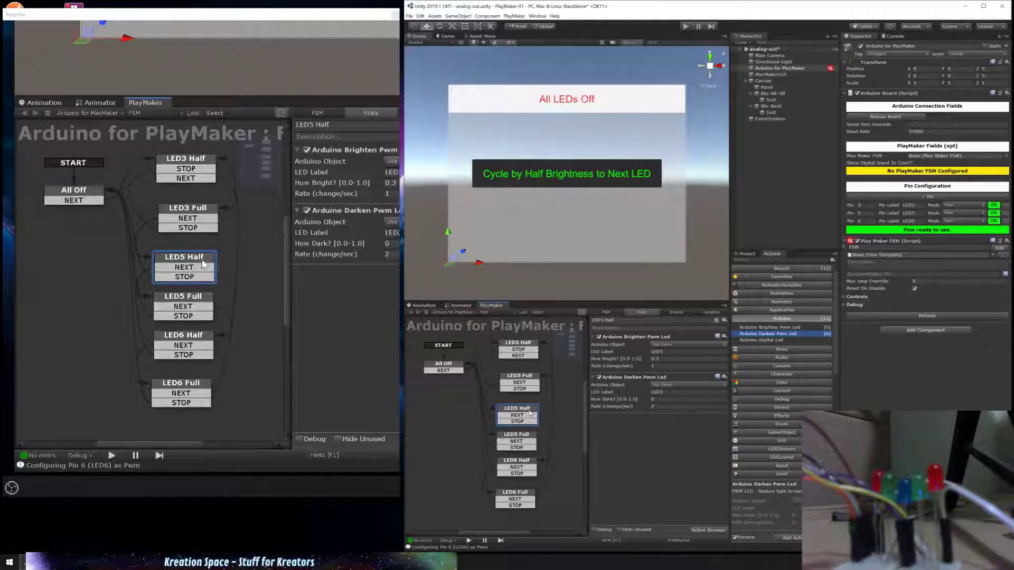
click(701, 358)
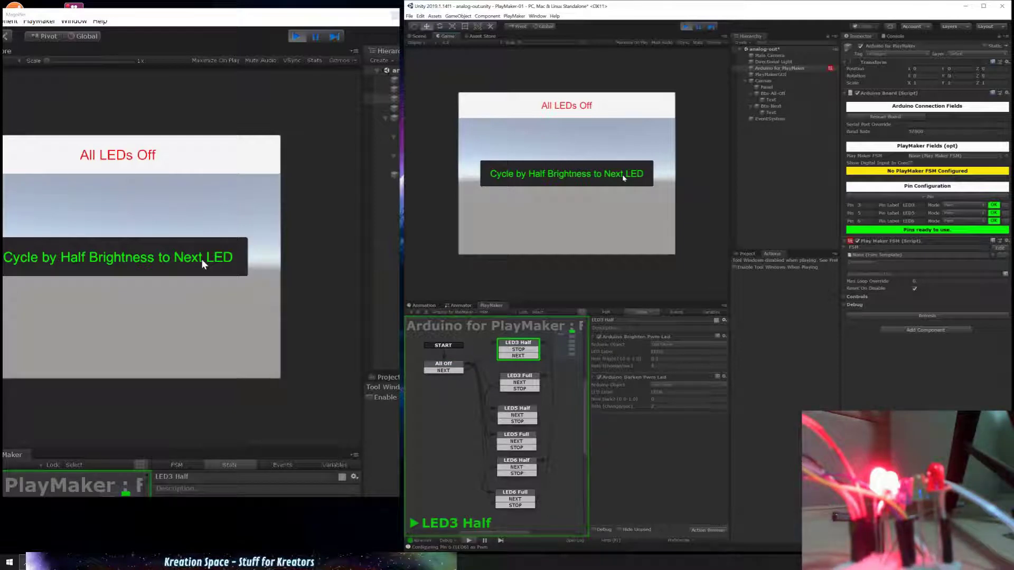
- Test the LED3 Half brightness of 0.1 in play mode by cycling through to LED6 Full, switch all LEDs off and stop playing
click(622, 174)
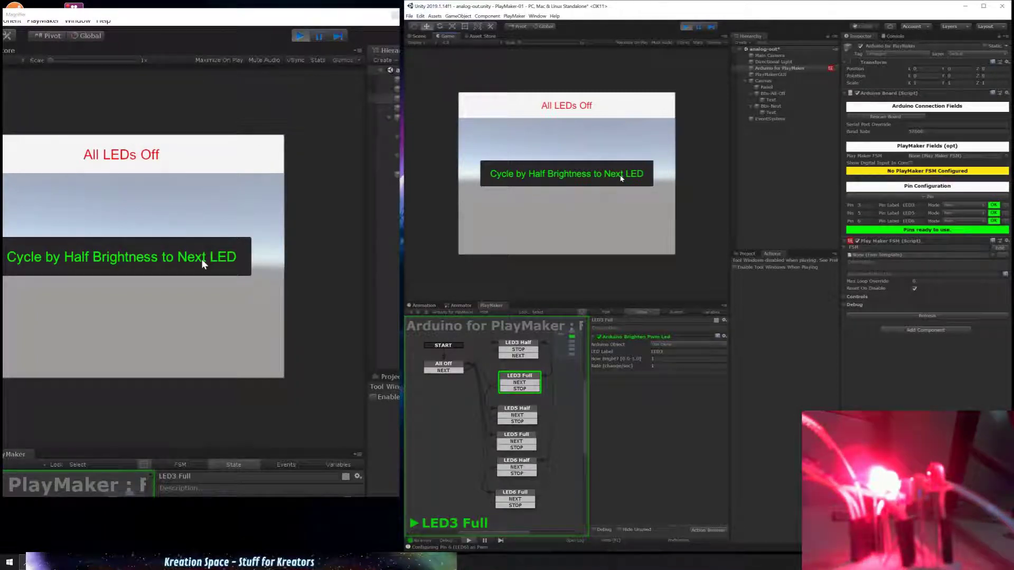
click(621, 178)
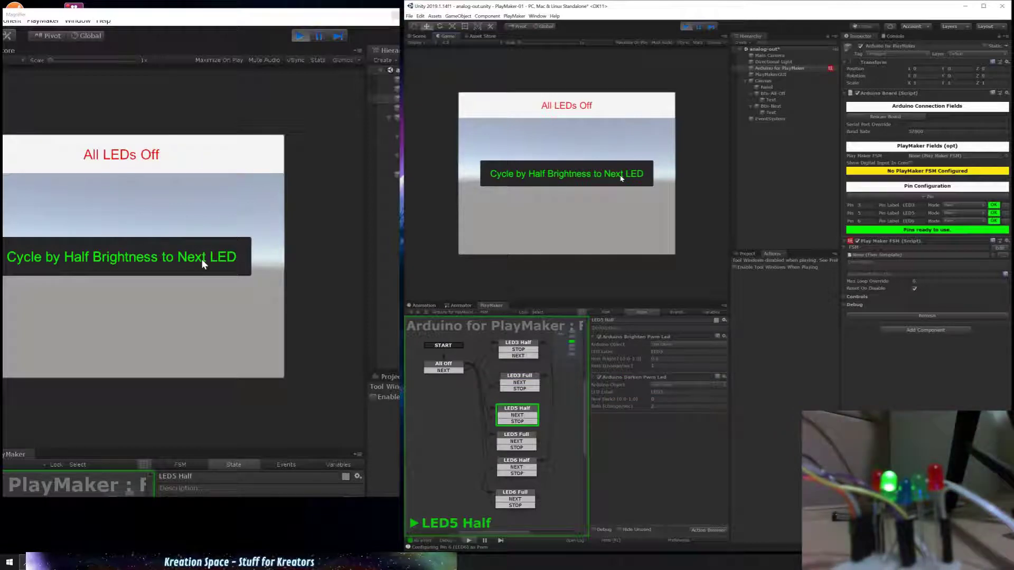
click(621, 178)
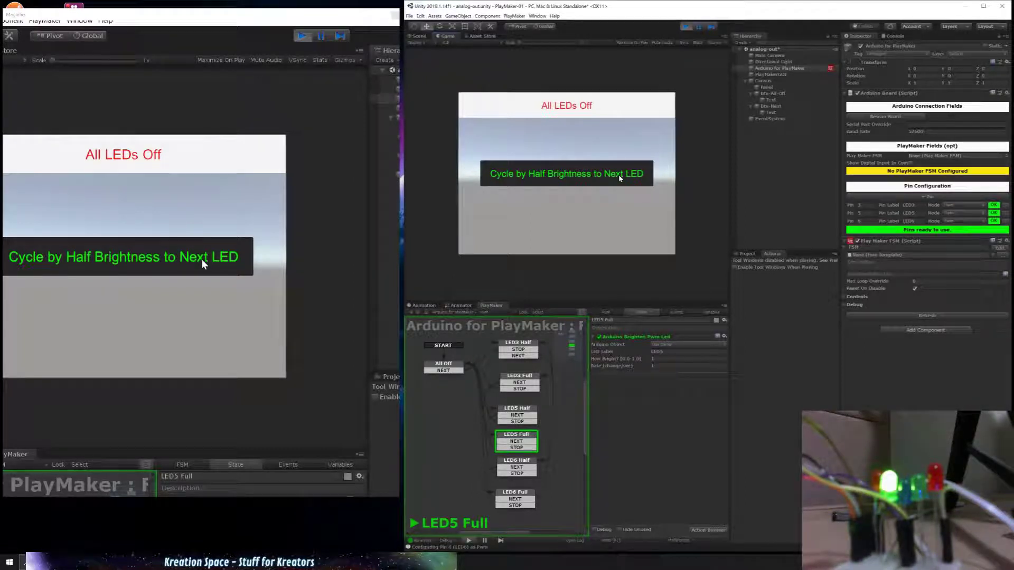
click(620, 179)
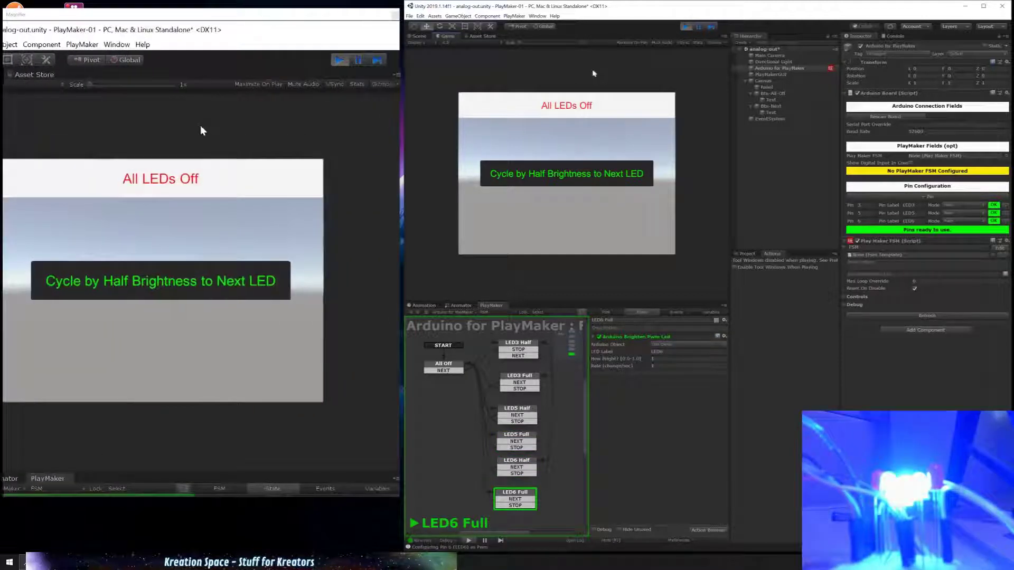
click(578, 112)
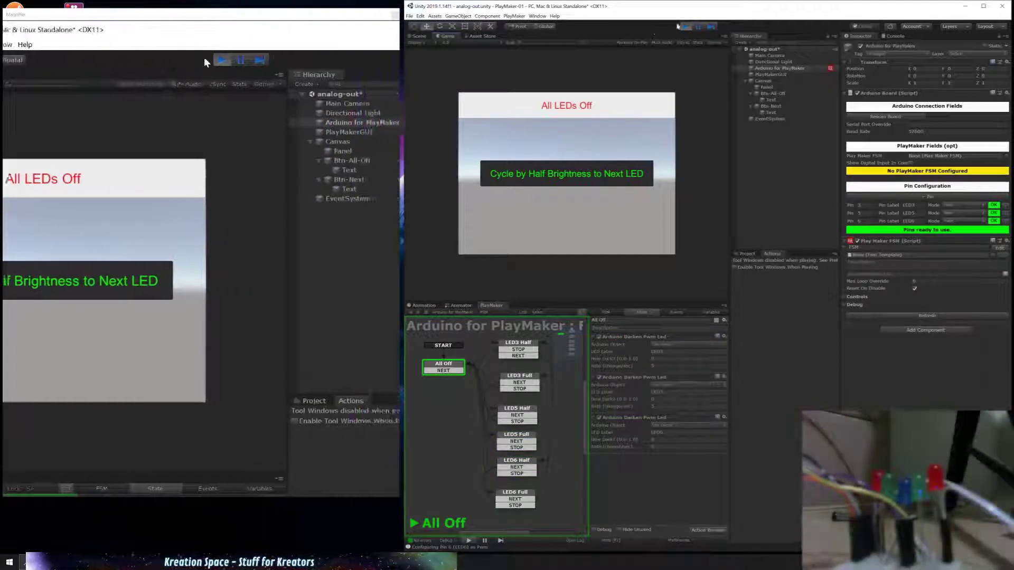
click(685, 28)
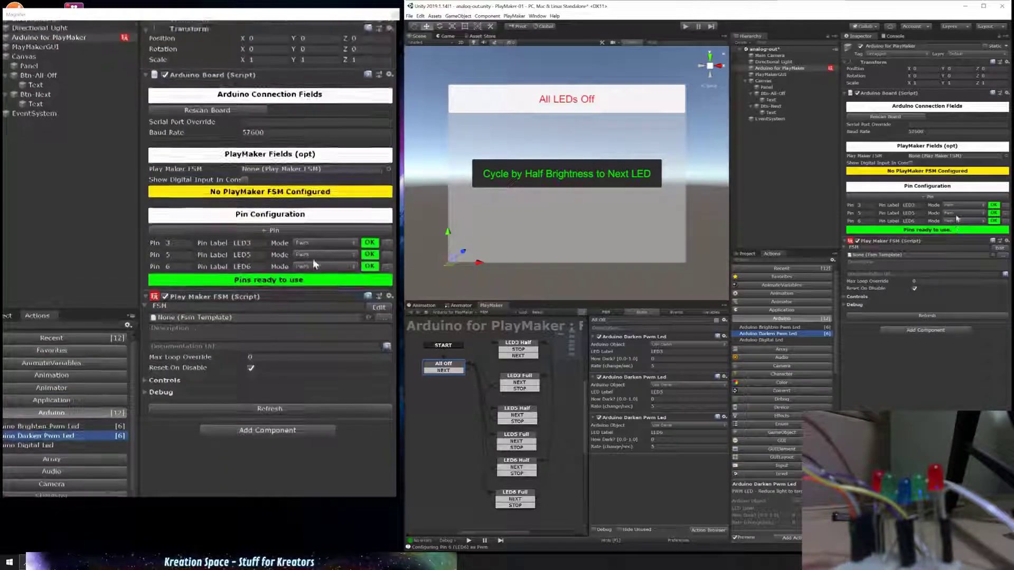
- Switch the mode of pin 5 (LED5) on the Arduino Board to DigitalOutput to check the FSM's reaction, and return it to Pwm
click(958, 221)
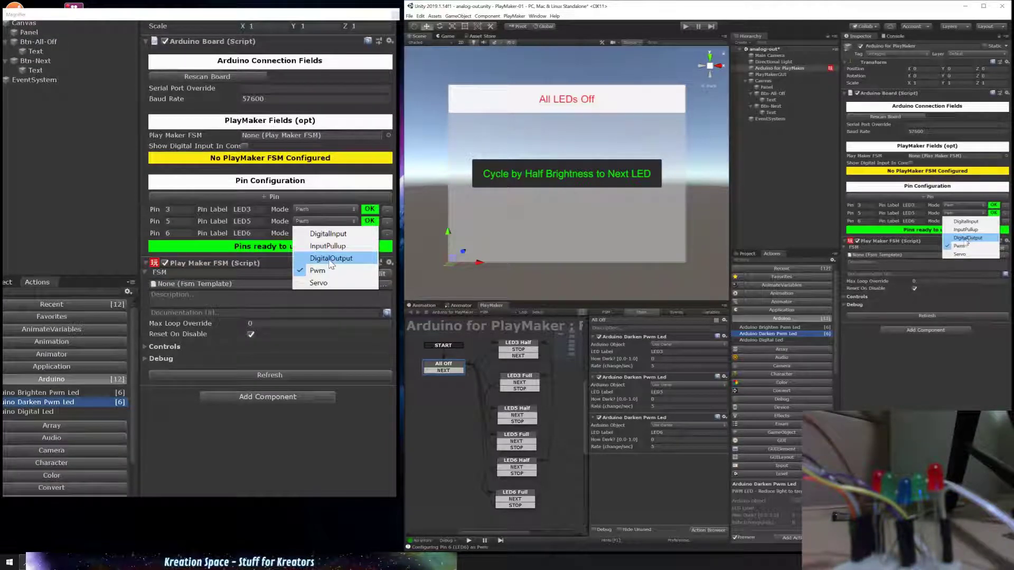
click(967, 237)
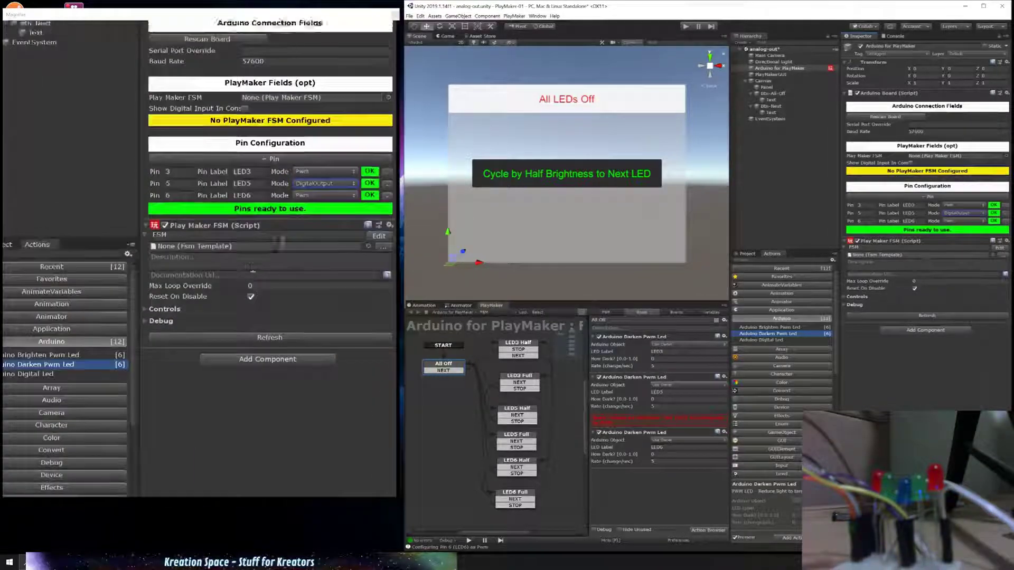
click(954, 214)
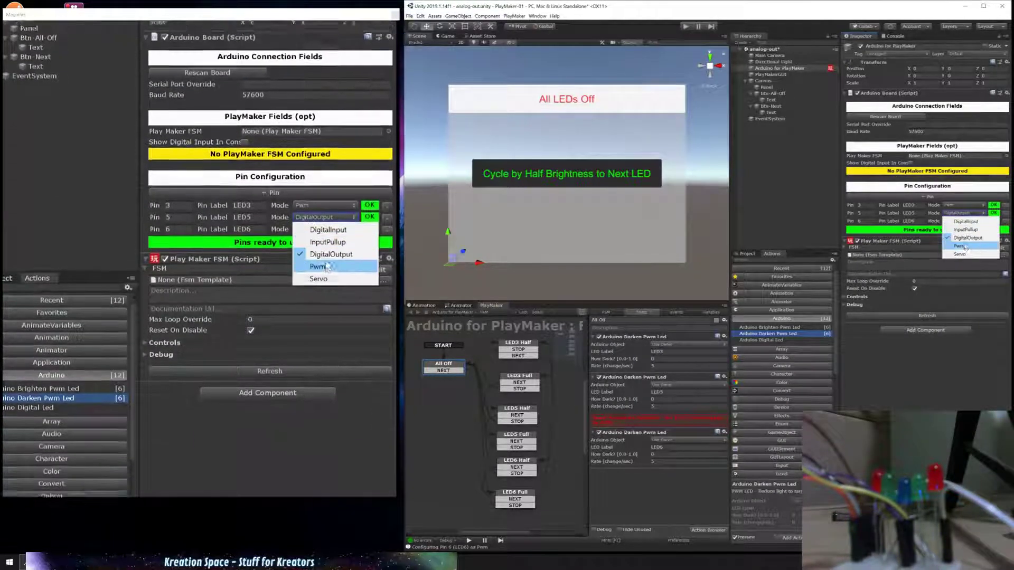
click(960, 246)
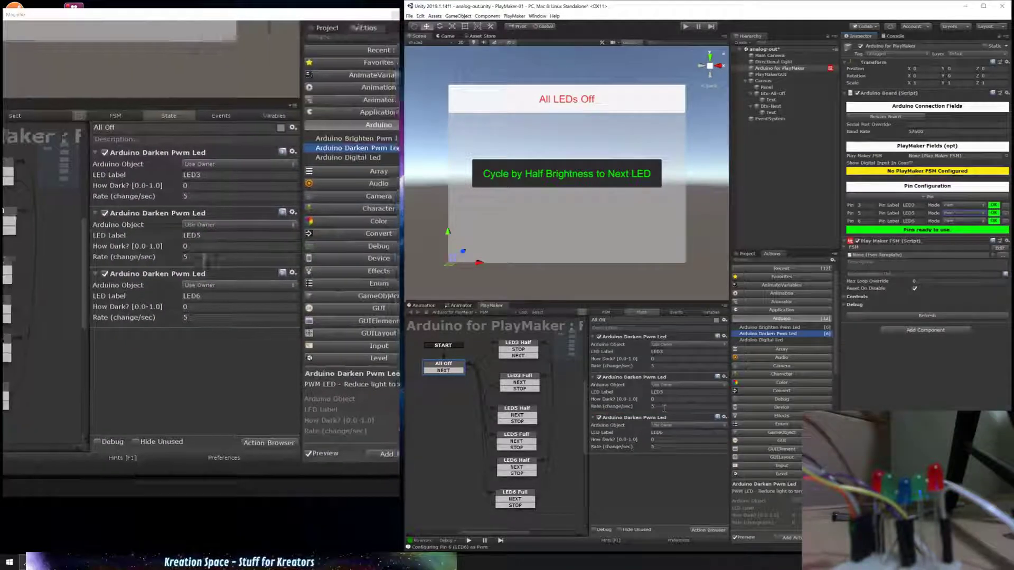